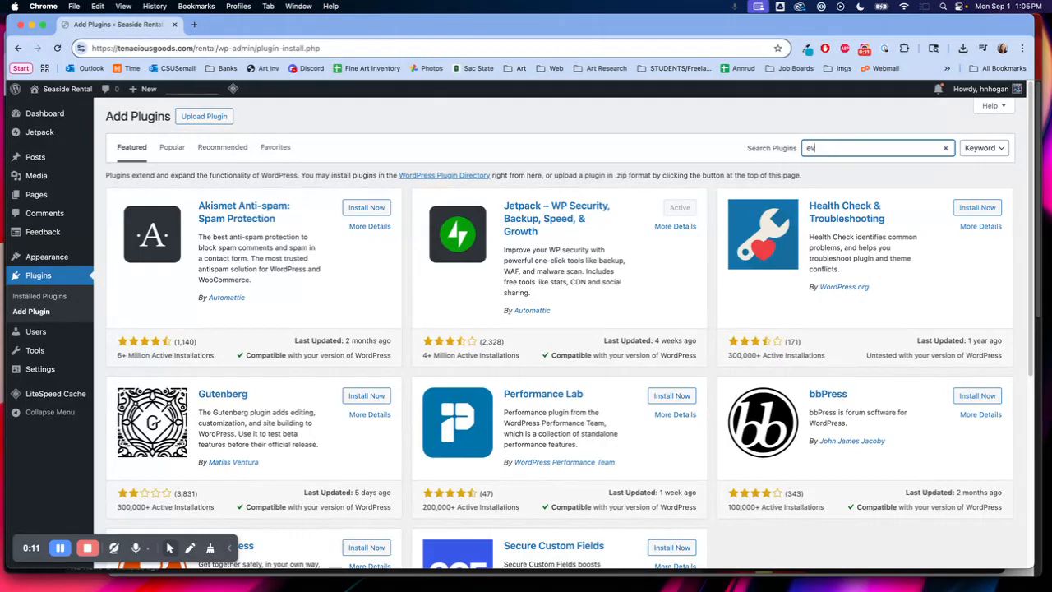
# Search the plugin directory for "event calendar", and install and activate The Events Calendar plugin.
pyautogui.write('calendar')
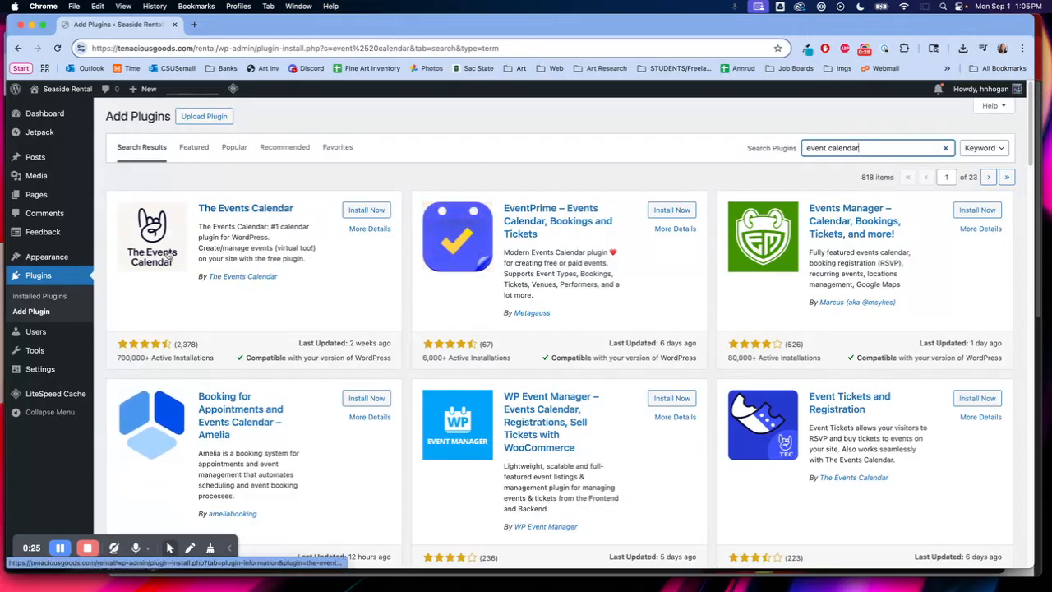
pyautogui.click(363, 212)
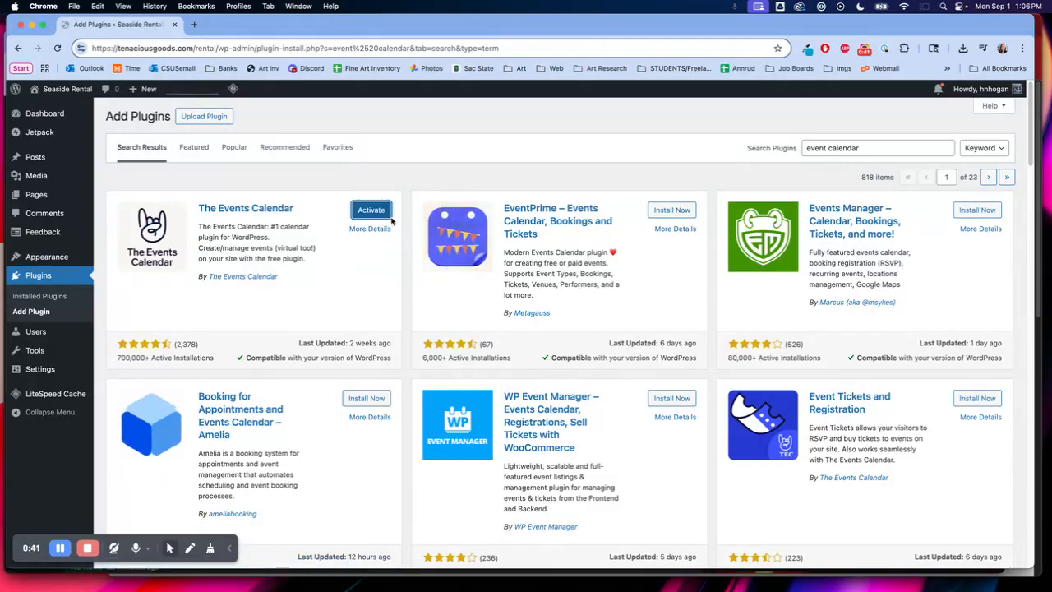
pyautogui.click(381, 216)
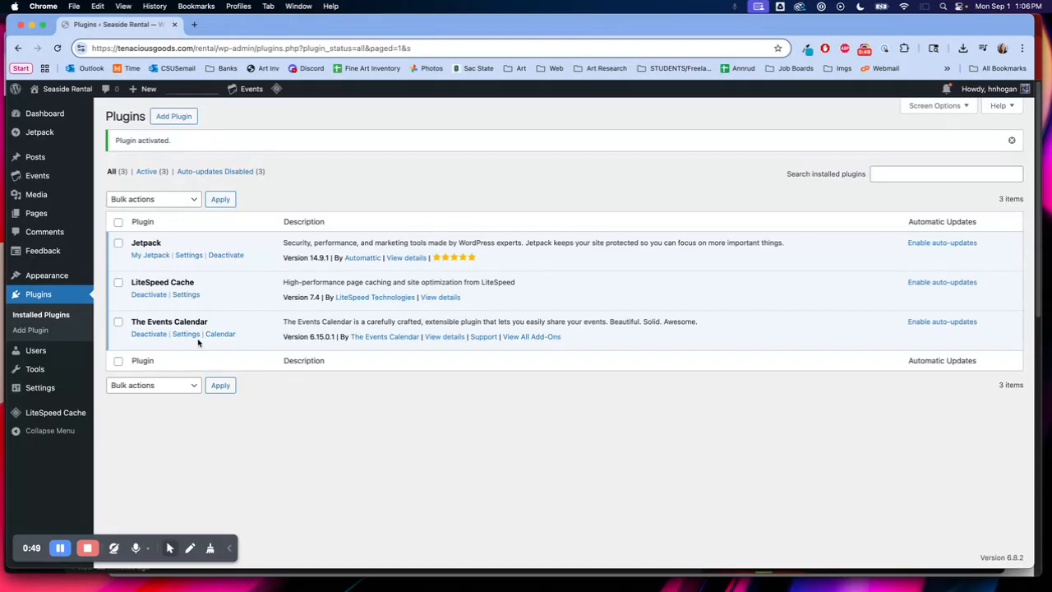
# Start the guided setup of The Events Calendar and choose all the List, Month and Day views for display.
pyautogui.click(194, 336)
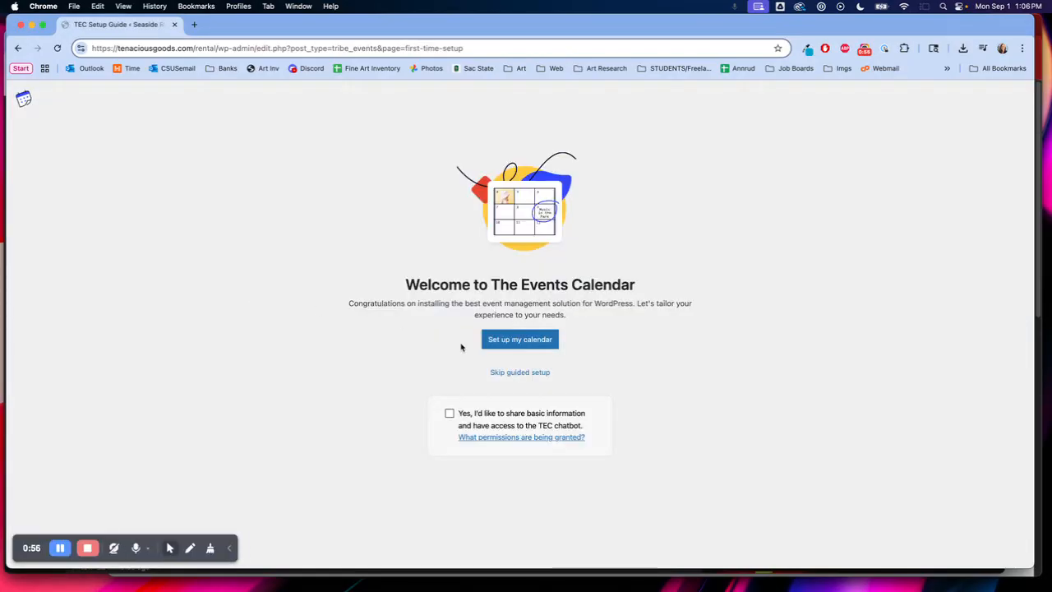
pyautogui.click(526, 342)
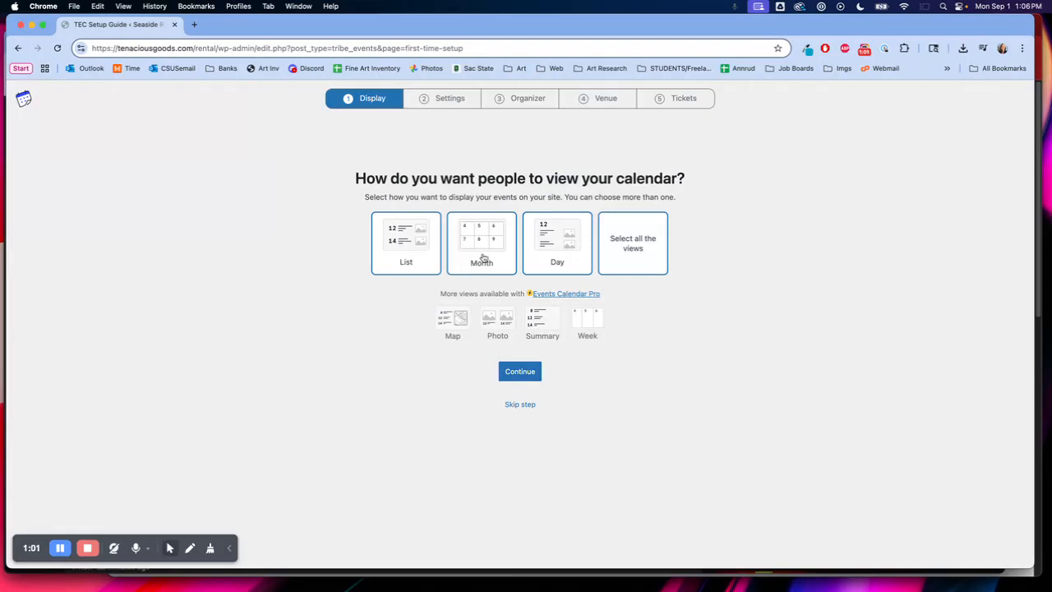
pyautogui.click(400, 248)
pyautogui.click(407, 260)
pyautogui.click(549, 233)
pyautogui.click(629, 254)
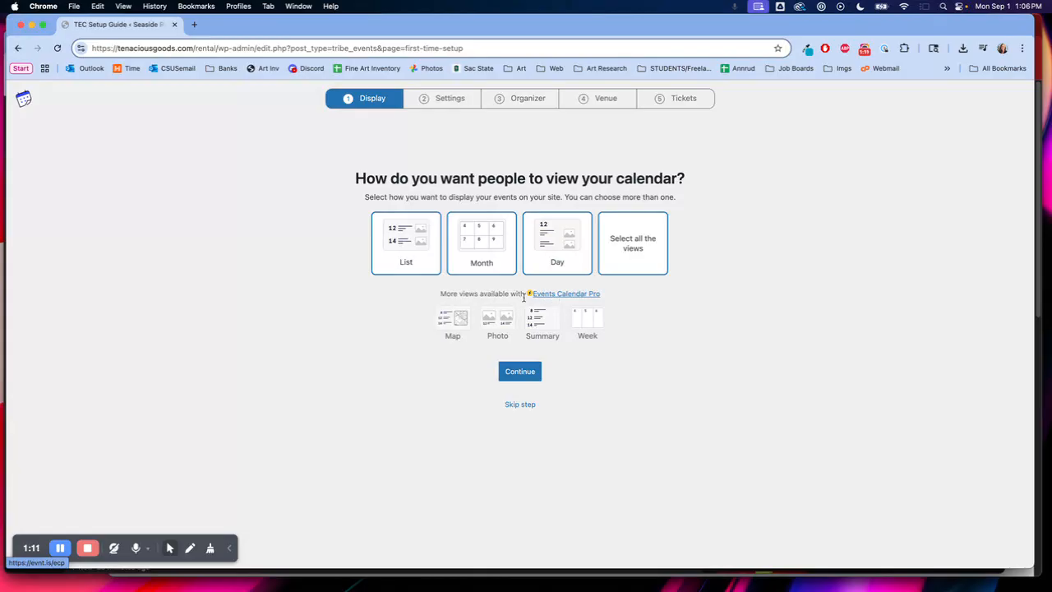
pyautogui.click(523, 372)
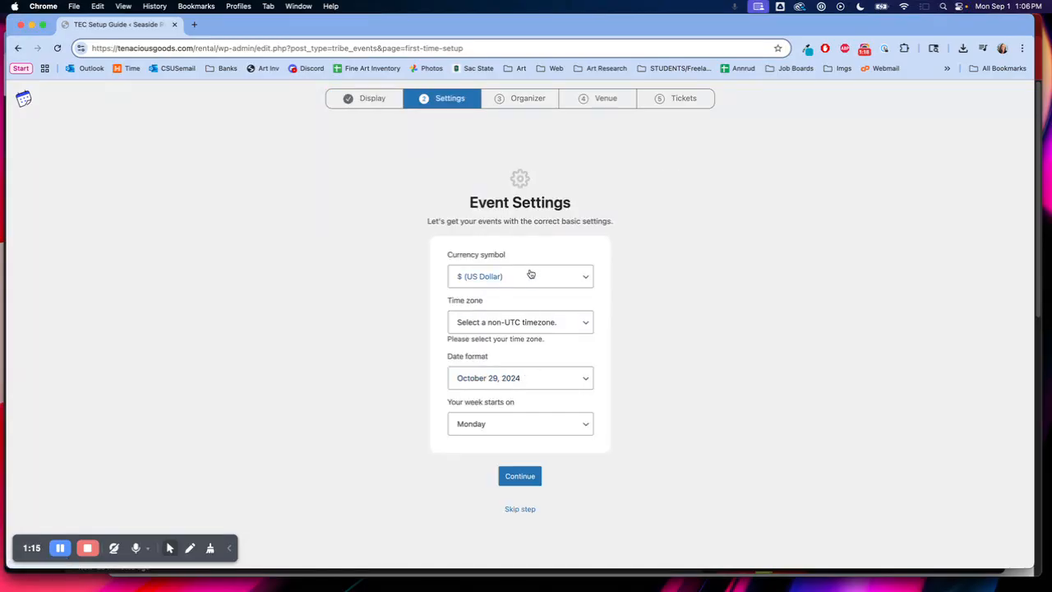
# Set the event time zone to Los Angeles and accept the remaining basic event settings.
pyautogui.click(526, 322)
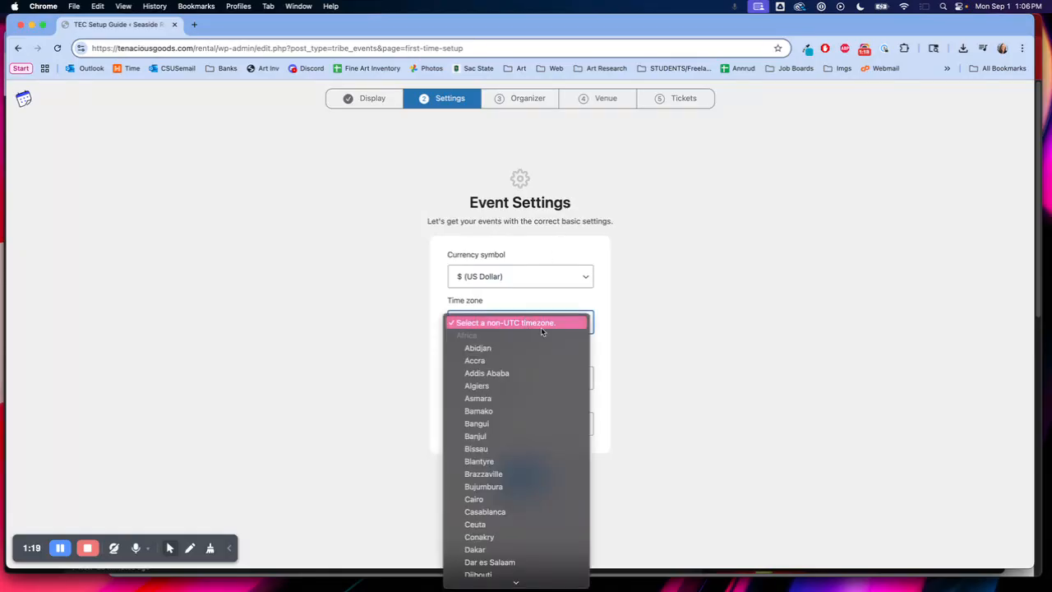
pyautogui.scroll(-3, 542, 330)
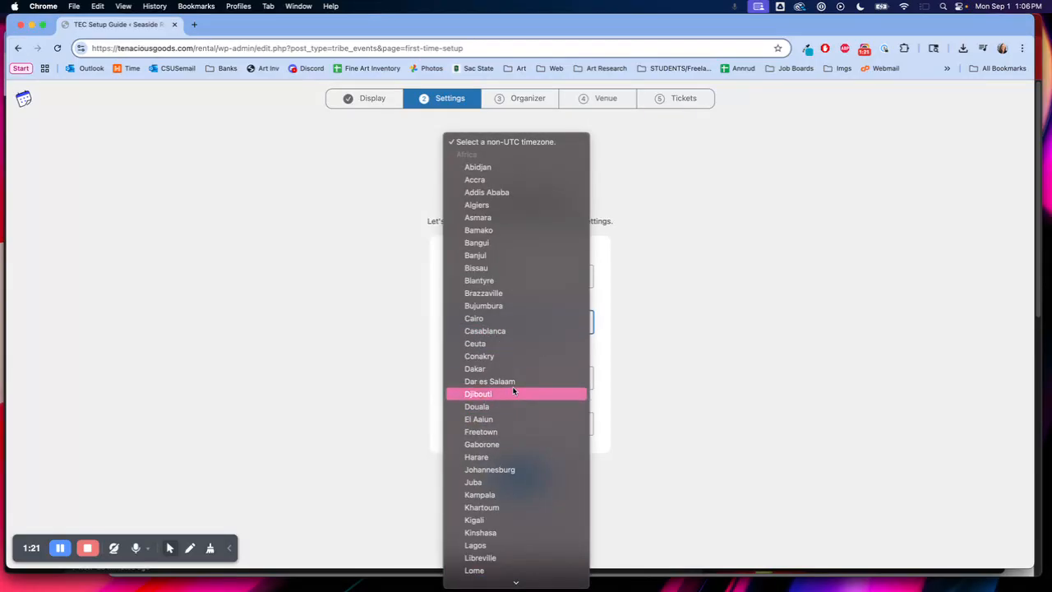
pyautogui.scroll(-15, 513, 393)
pyautogui.scroll(-15, 508, 369)
pyautogui.scroll(-15, 507, 368)
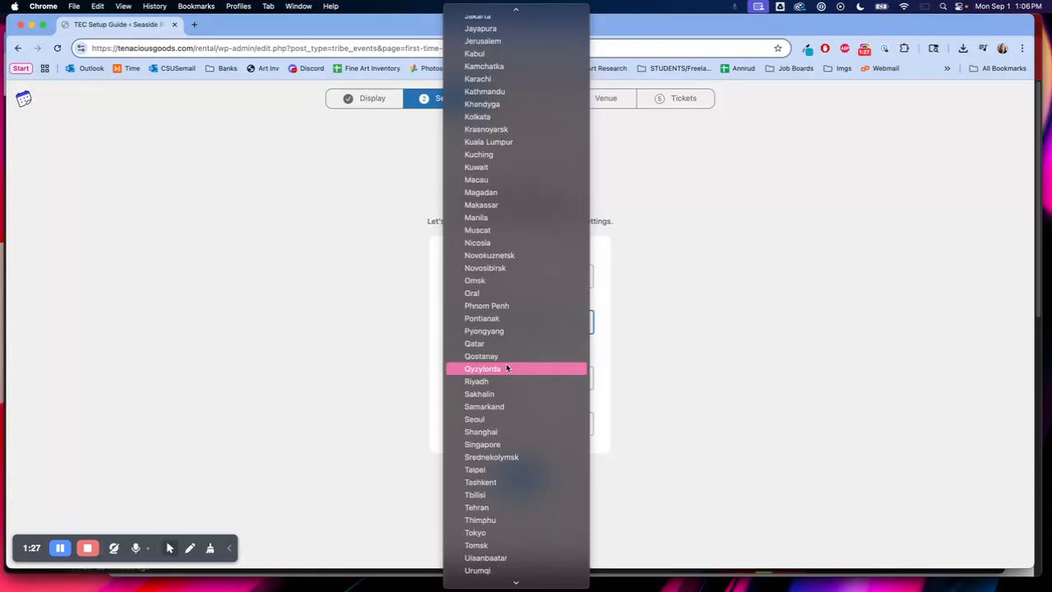
pyautogui.scroll(20, 507, 368)
pyautogui.scroll(-20, 472, 264)
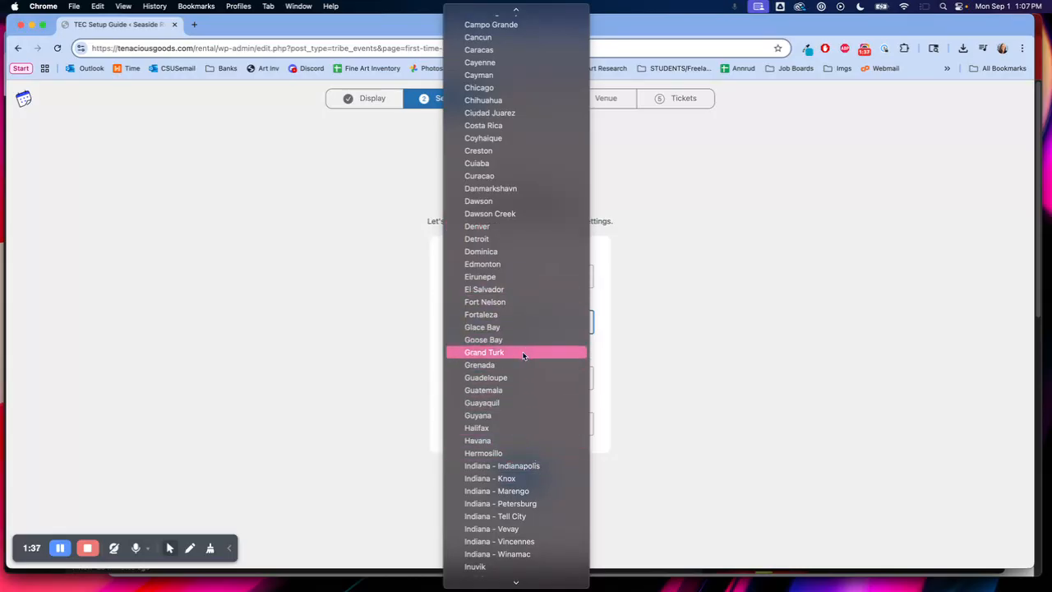
pyautogui.scroll(-2, 520, 365)
pyautogui.scroll(-5, 520, 365)
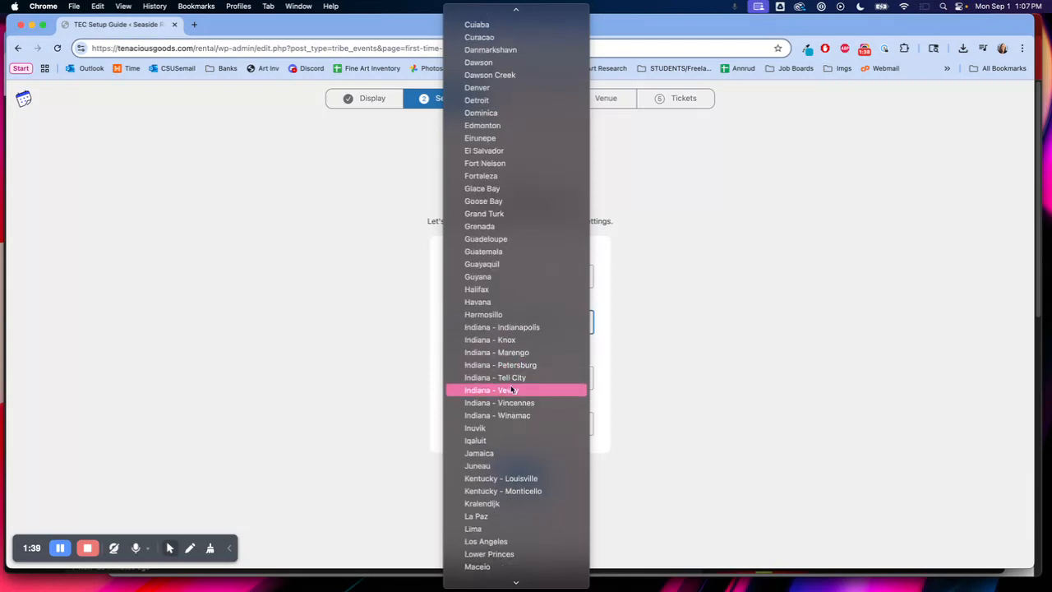
pyautogui.click(518, 517)
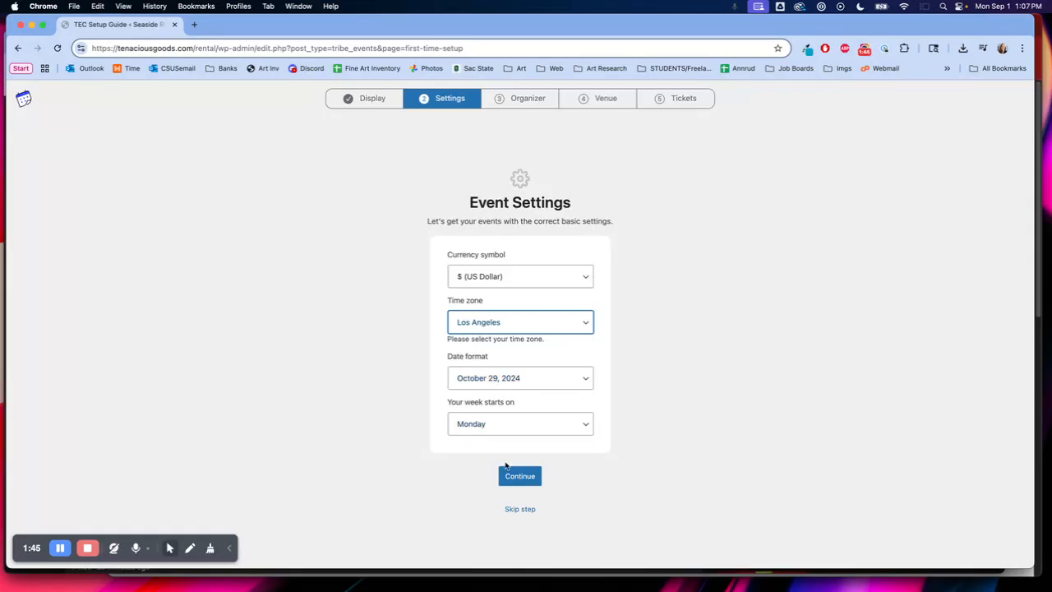
pyautogui.click(529, 477)
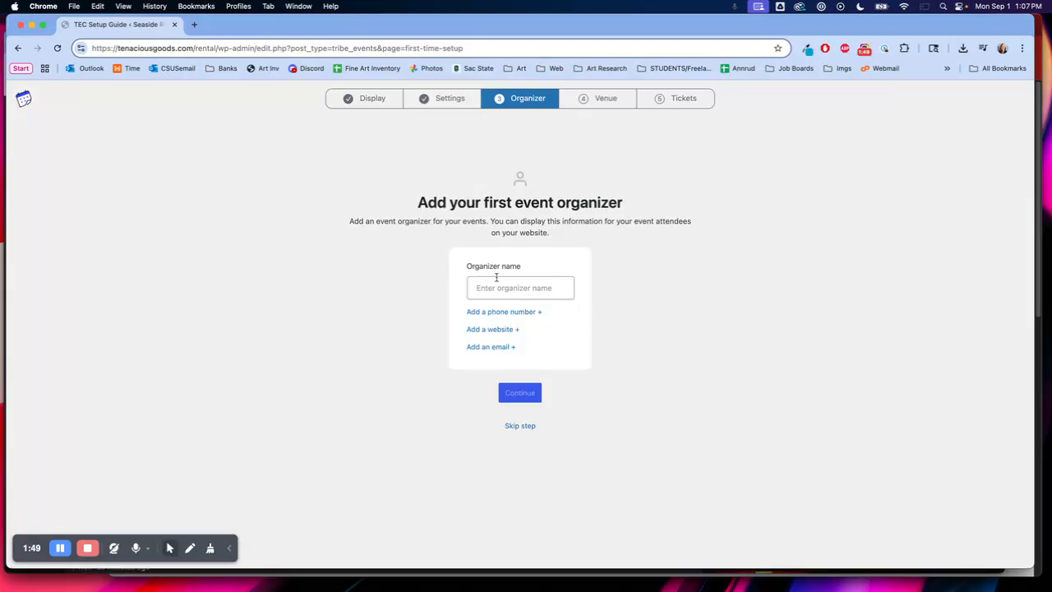
# Add the first event organizer as "Seattle Rentals" with a contact phone number.
pyautogui.click(493, 284)
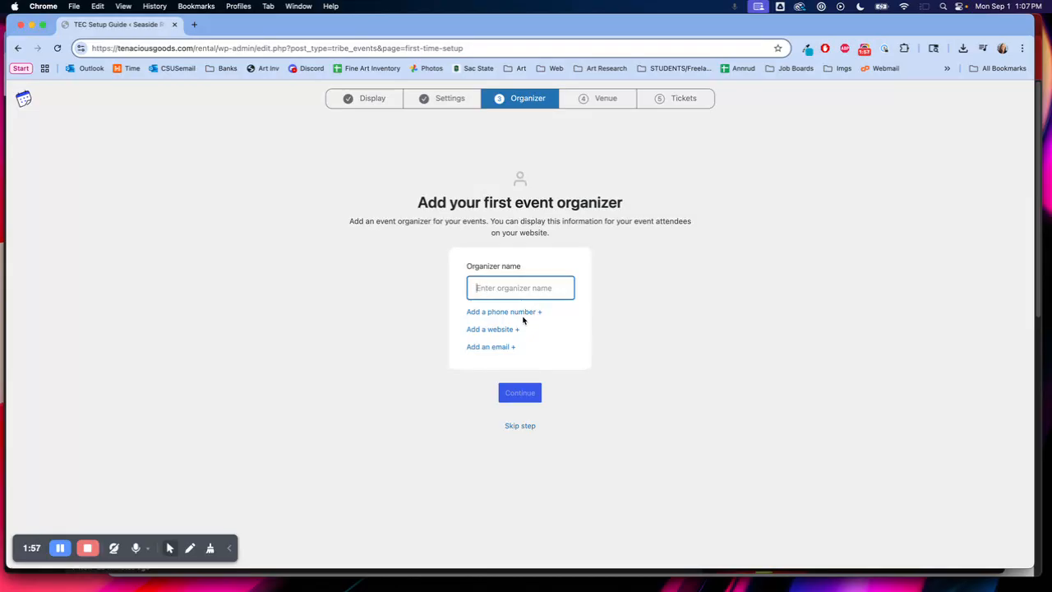
pyautogui.write('Seattle Rentals')
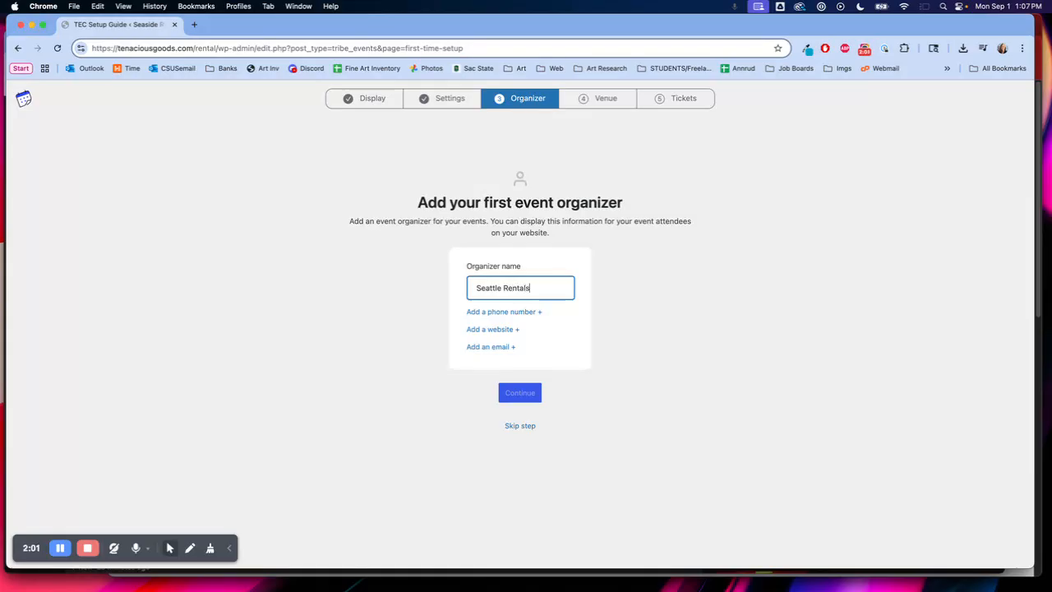
pyautogui.click(513, 311)
pyautogui.click(500, 335)
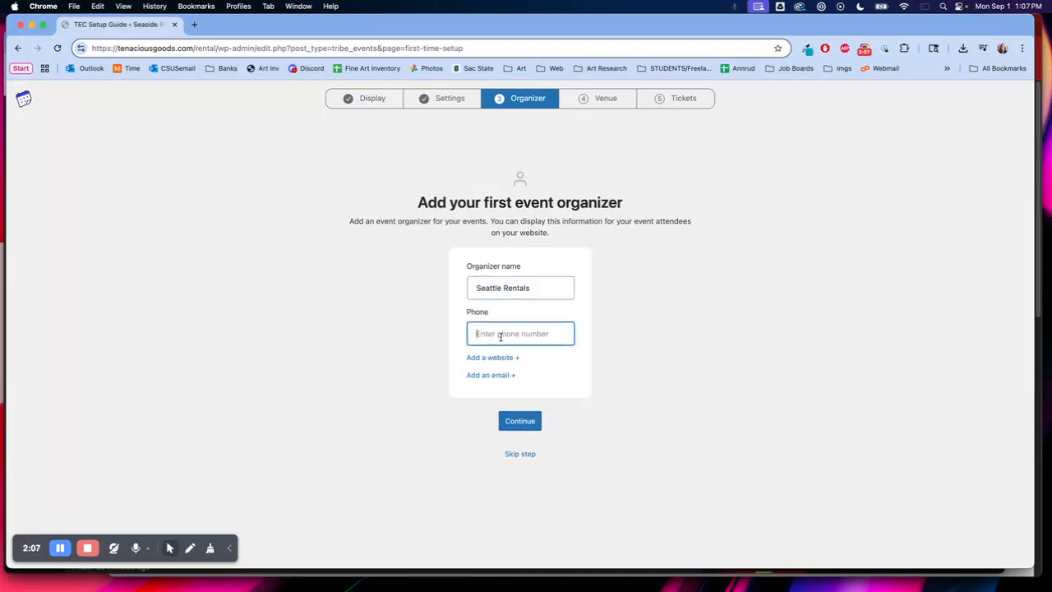
pyautogui.write('999-555-6666')
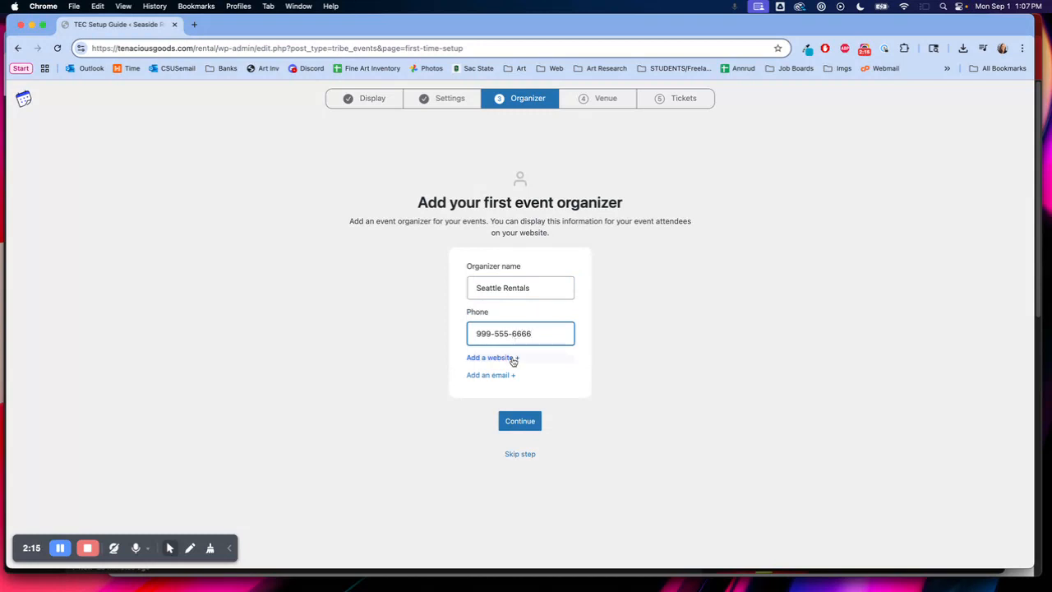
pyautogui.click(524, 422)
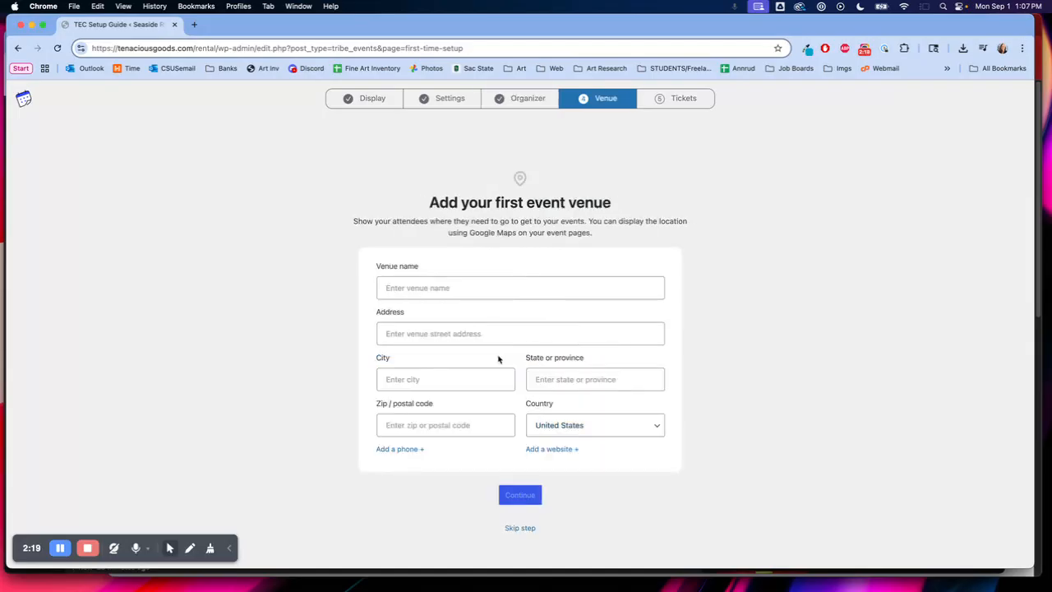
# Add the first event venue with the name "Offices", leaving the address details empty.
pyautogui.click(429, 292)
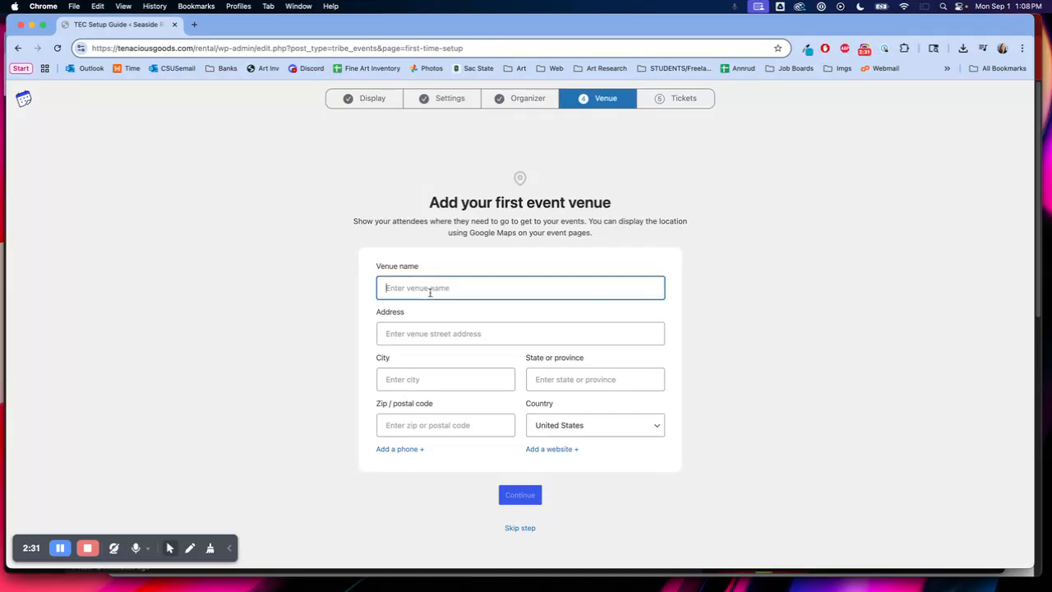
pyautogui.click(523, 535)
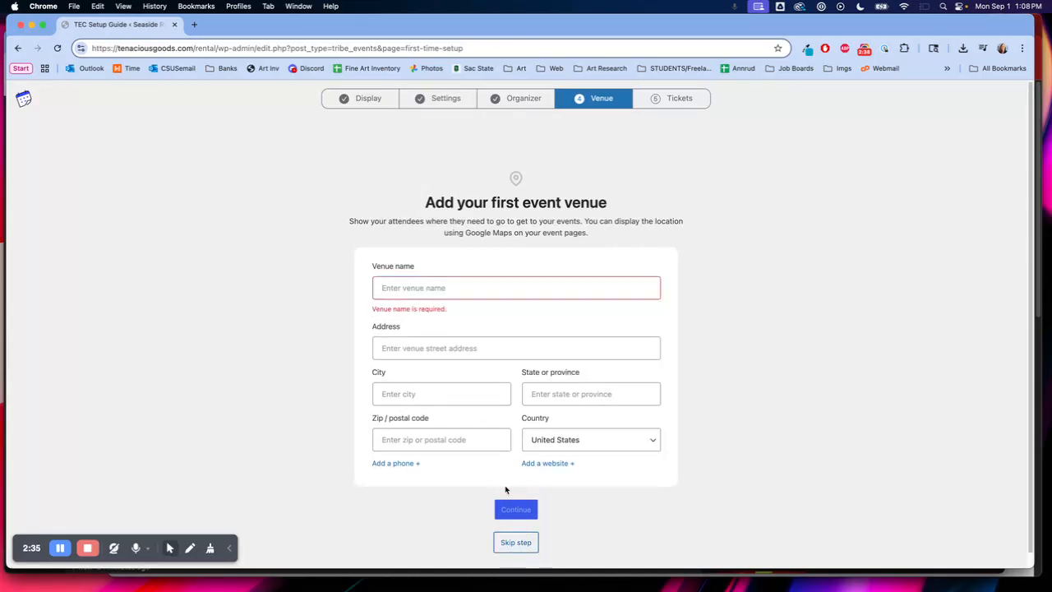
pyautogui.click(425, 290)
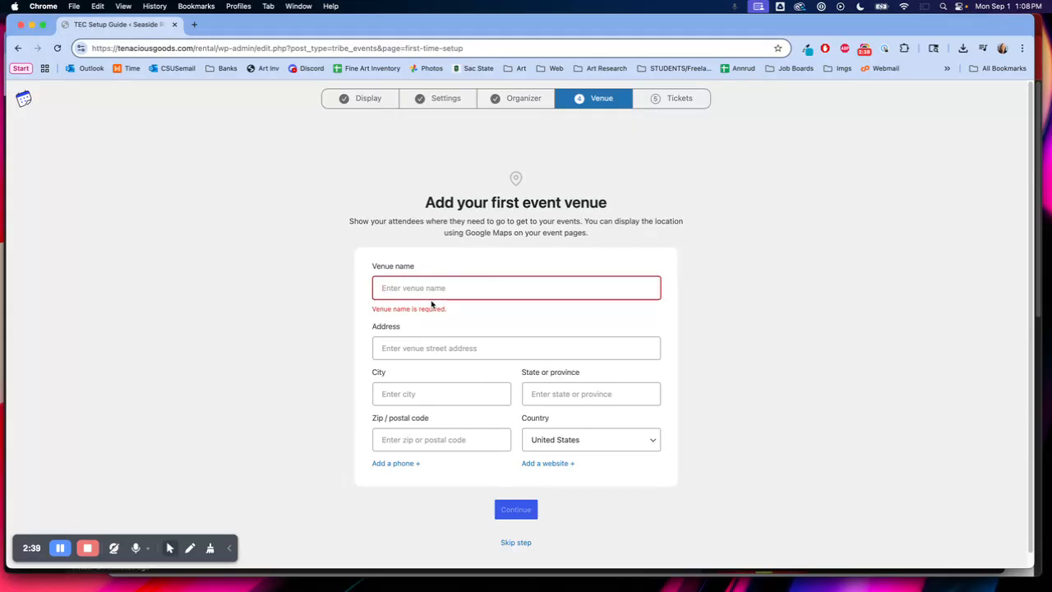
pyautogui.write('Offic')
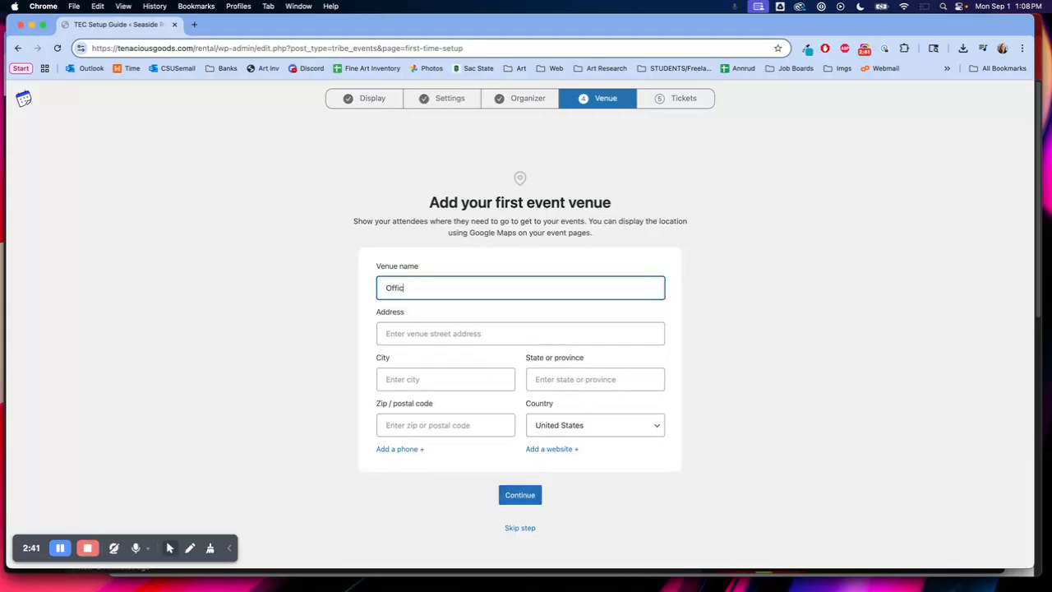
pyautogui.write('es')
pyautogui.click(519, 494)
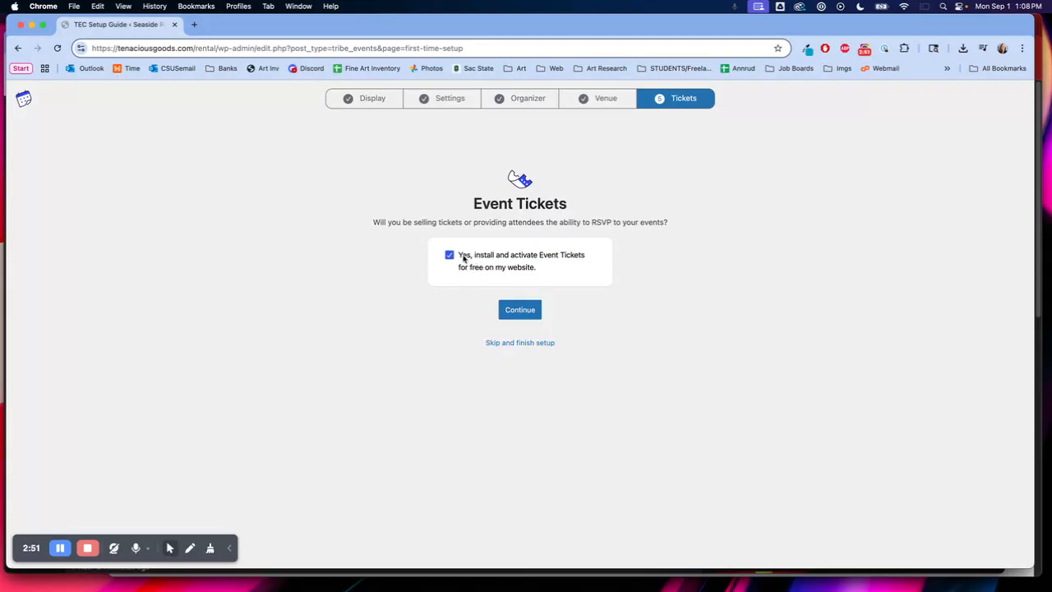
# Complete the guided setup with the free Event Tickets plugin installed and activated.
pyautogui.moveTo(380, 222); pyautogui.dragTo(527, 236)
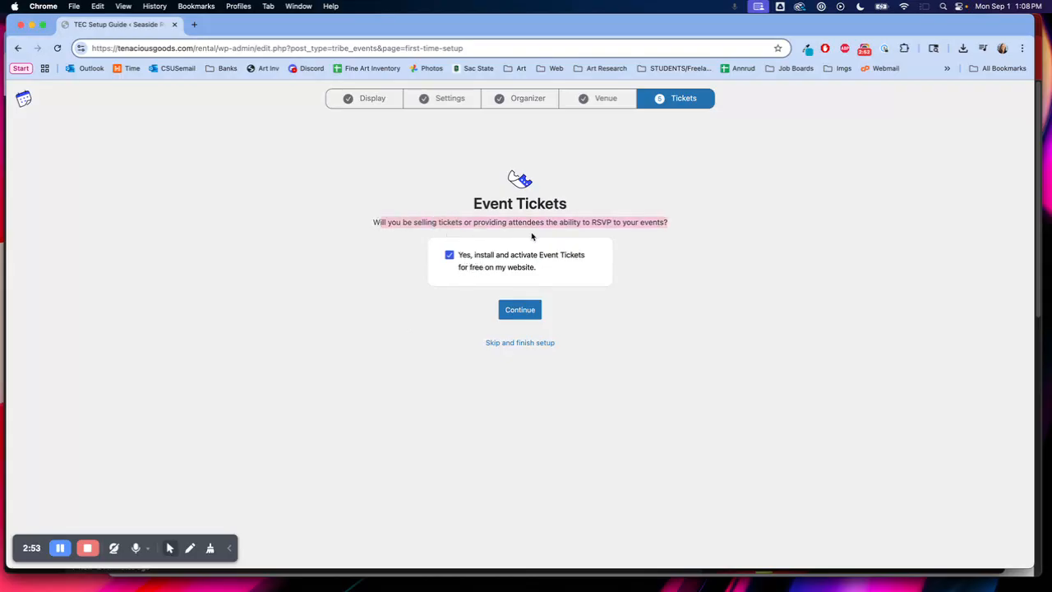
pyautogui.click(529, 310)
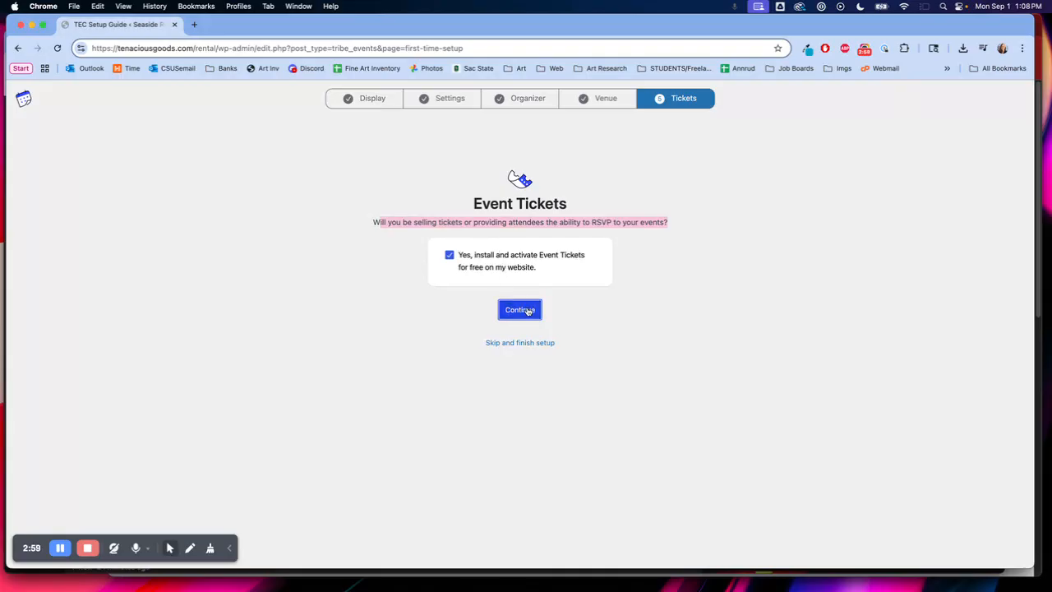
pyautogui.click(528, 311)
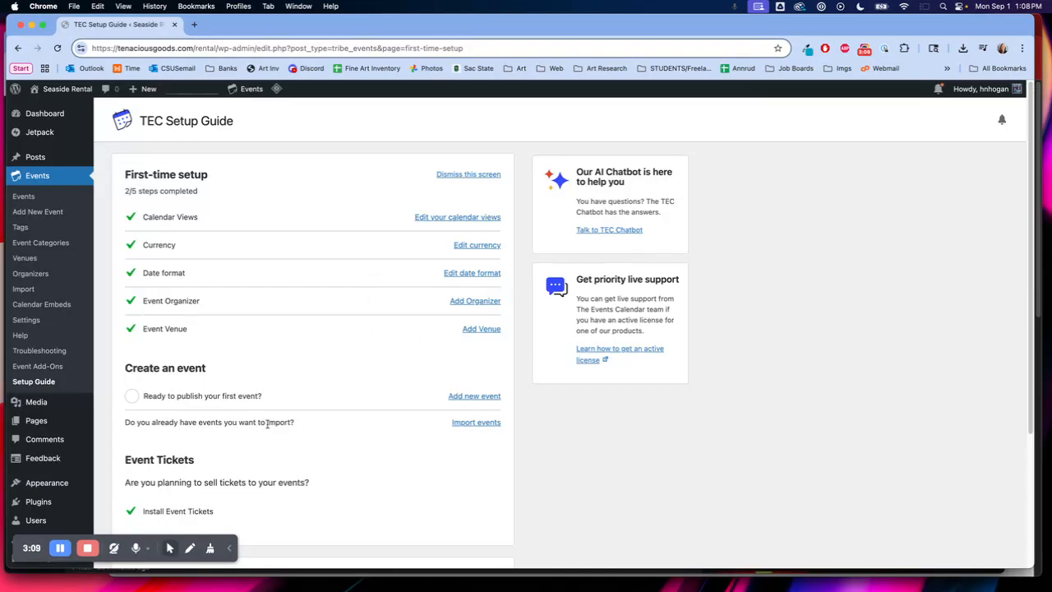
# Create a new event titled "Seattle History Lecture" and place the cursor in its description.
pyautogui.scroll(-3, 380, 390)
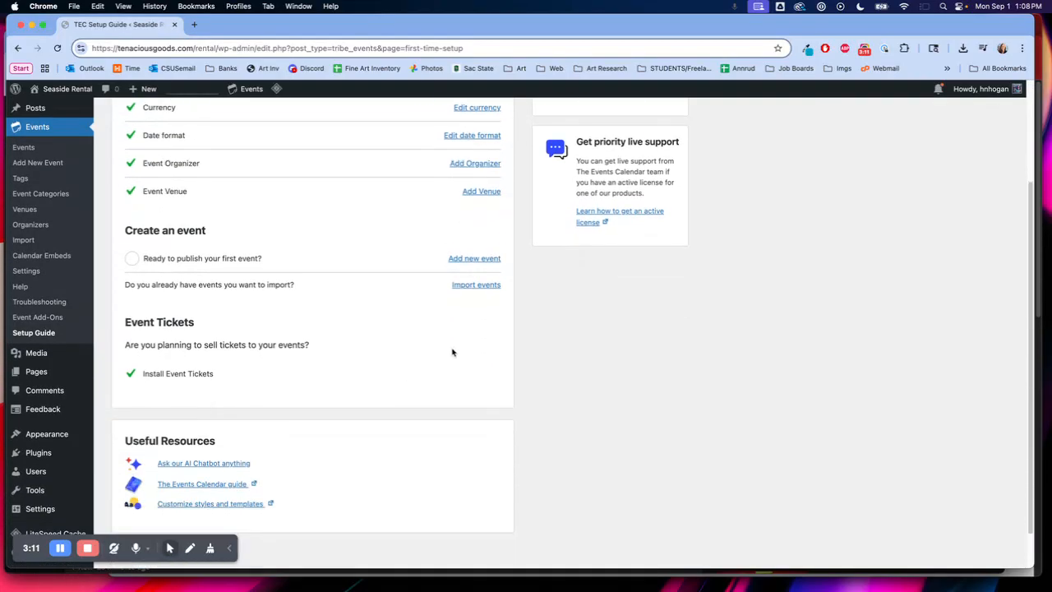
pyautogui.click(481, 262)
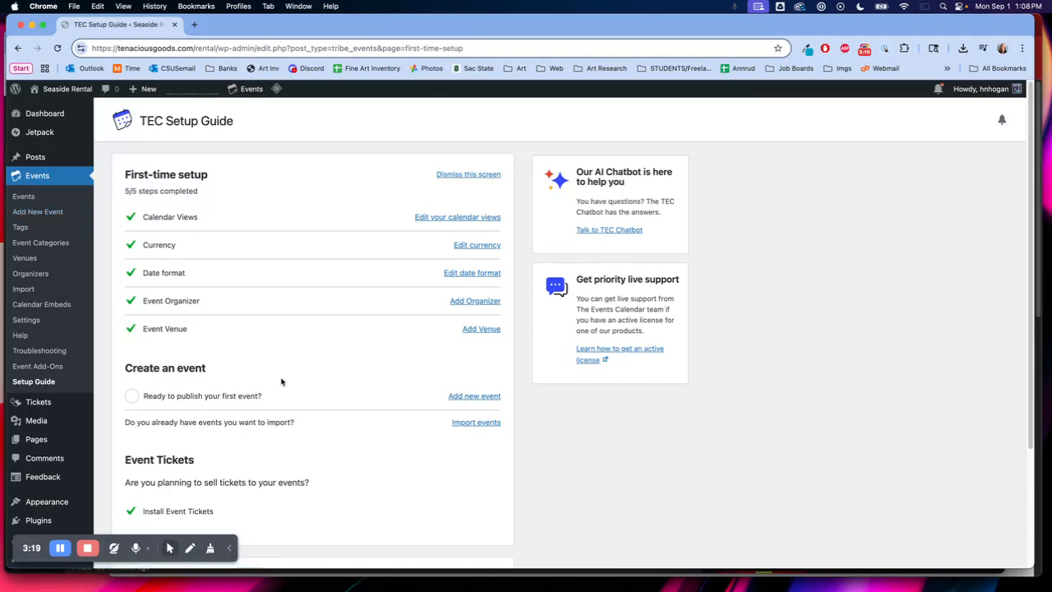
pyautogui.click(53, 213)
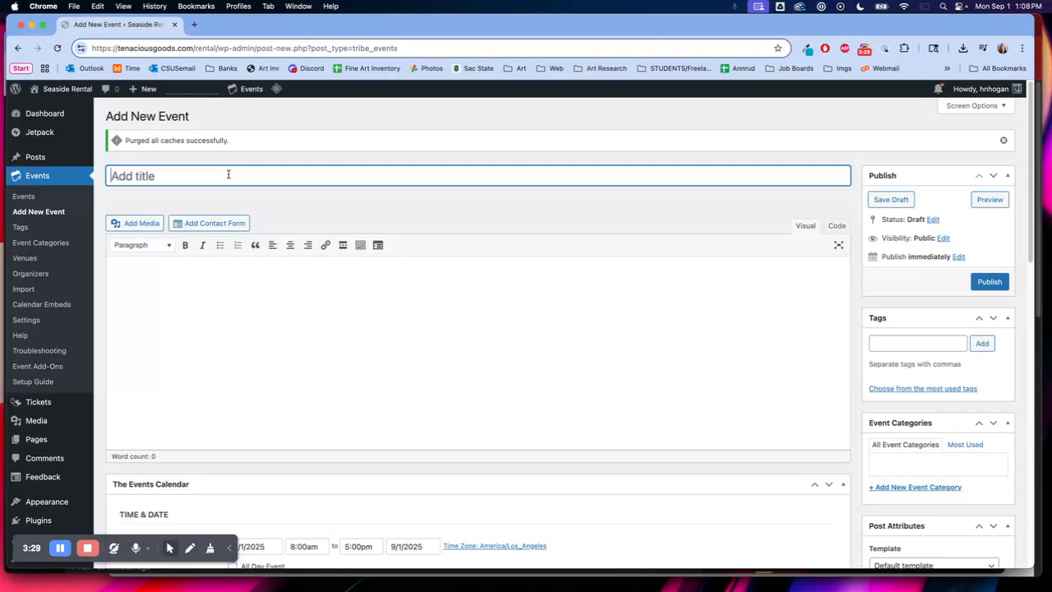
pyautogui.write('ttle History Lecture')
pyautogui.click(176, 272)
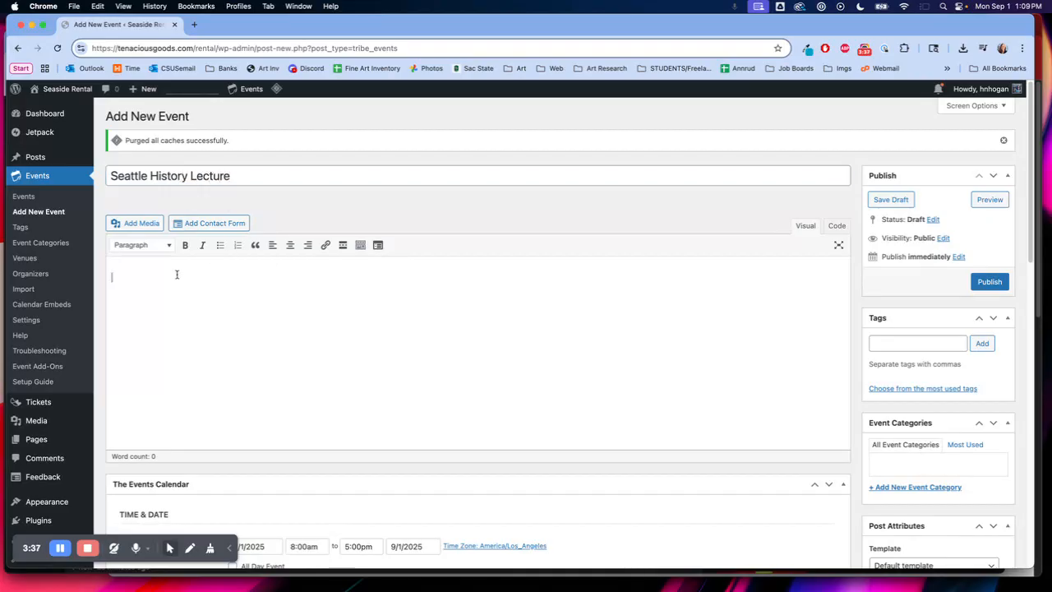
# Open ChatGPT in a new browser tab.
pyautogui.click(196, 25)
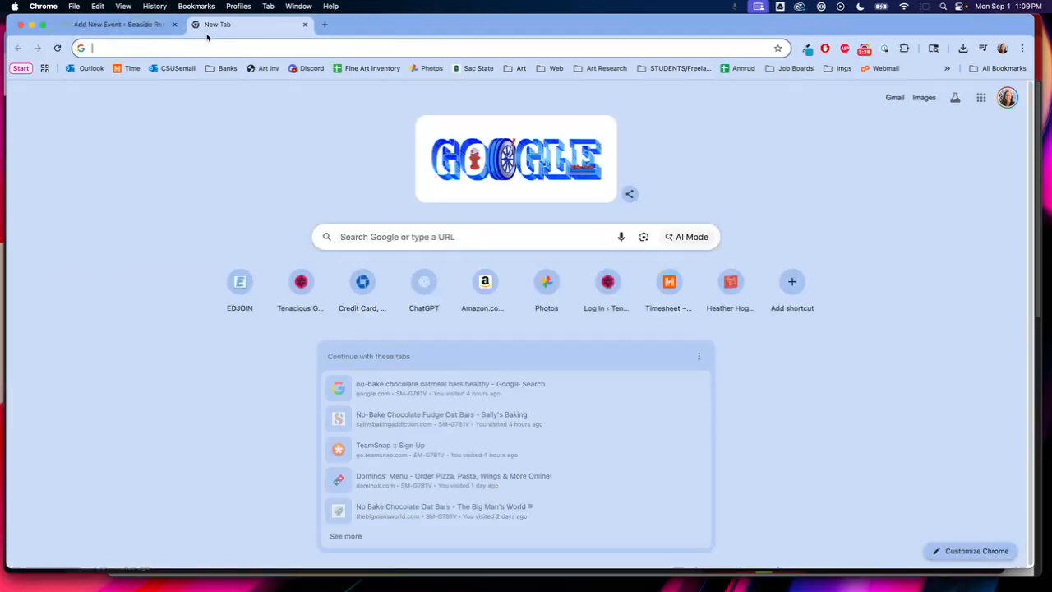
pyautogui.write('caht')
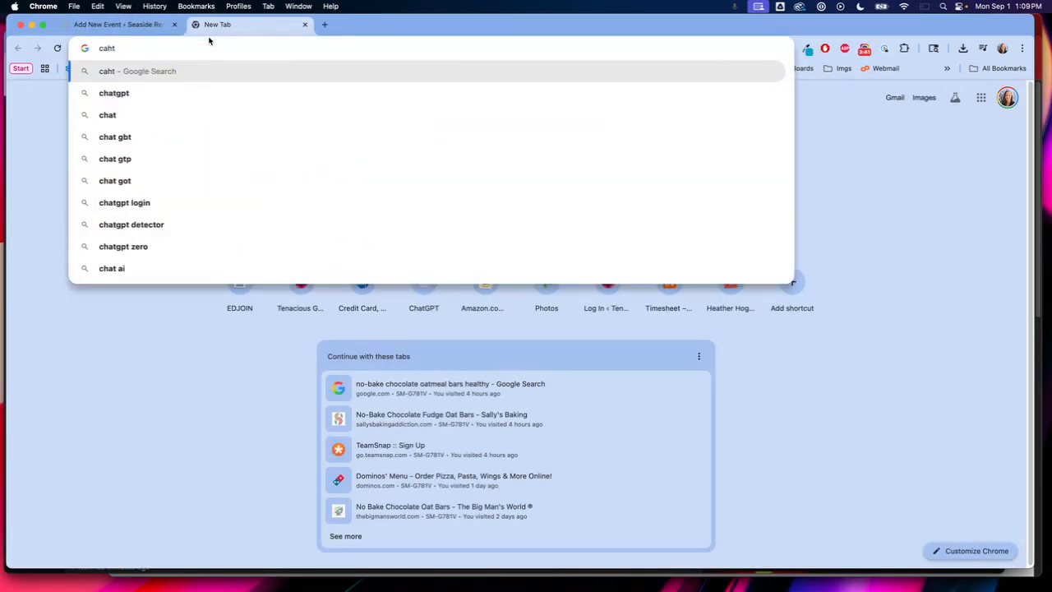
pyautogui.press('BackSpace')
pyautogui.press('BackSpace')
pyautogui.press('BackSpace')
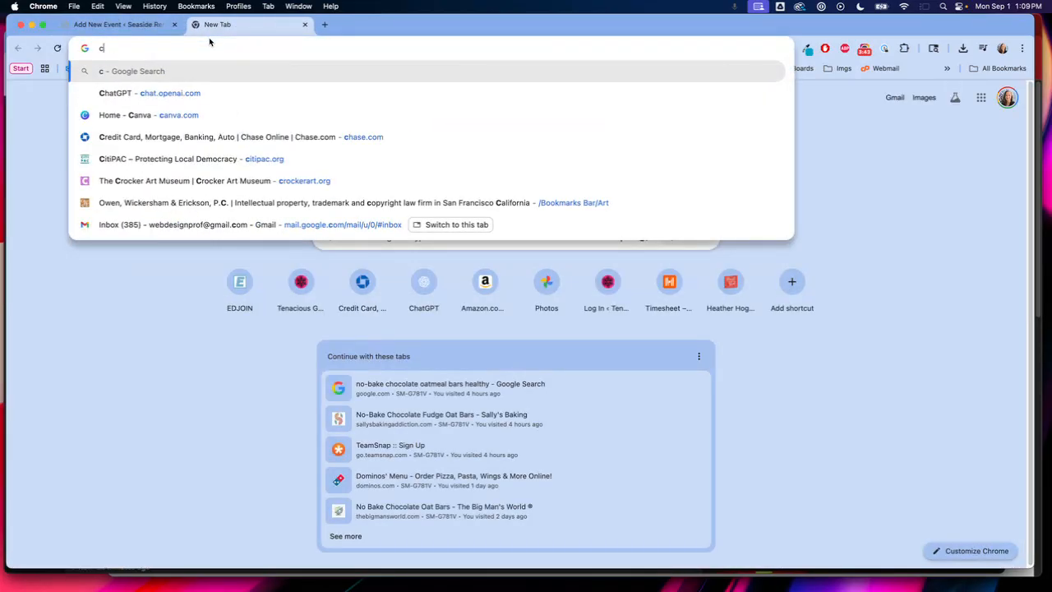
pyautogui.press('Down')
pyautogui.press('Return')
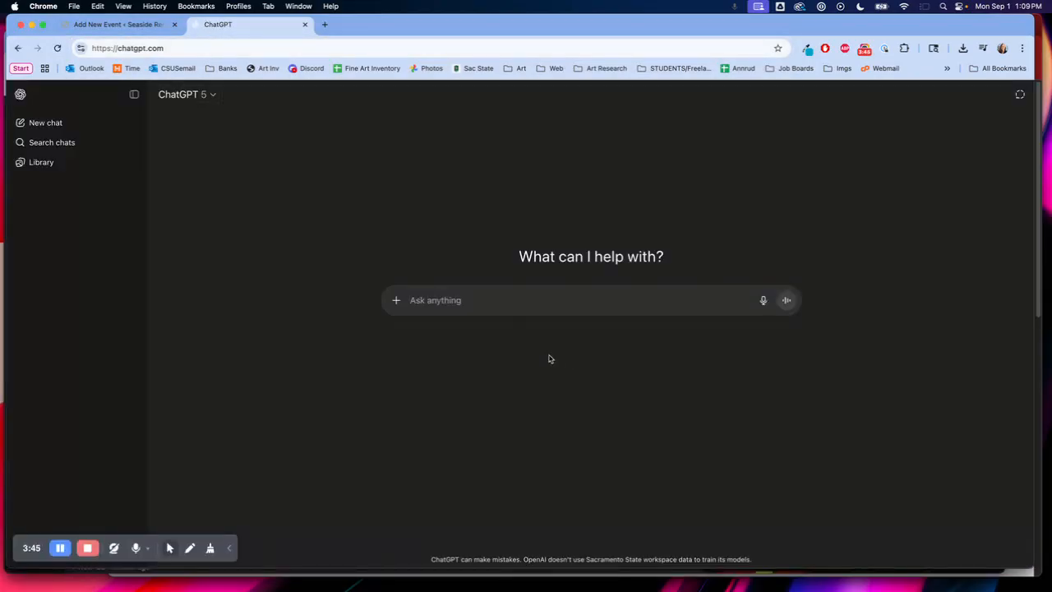
# Ask ChatGPT to "write a promo for Seattle History Lecture", copying the lecture title from the WordPress event.
pyautogui.write('write a')
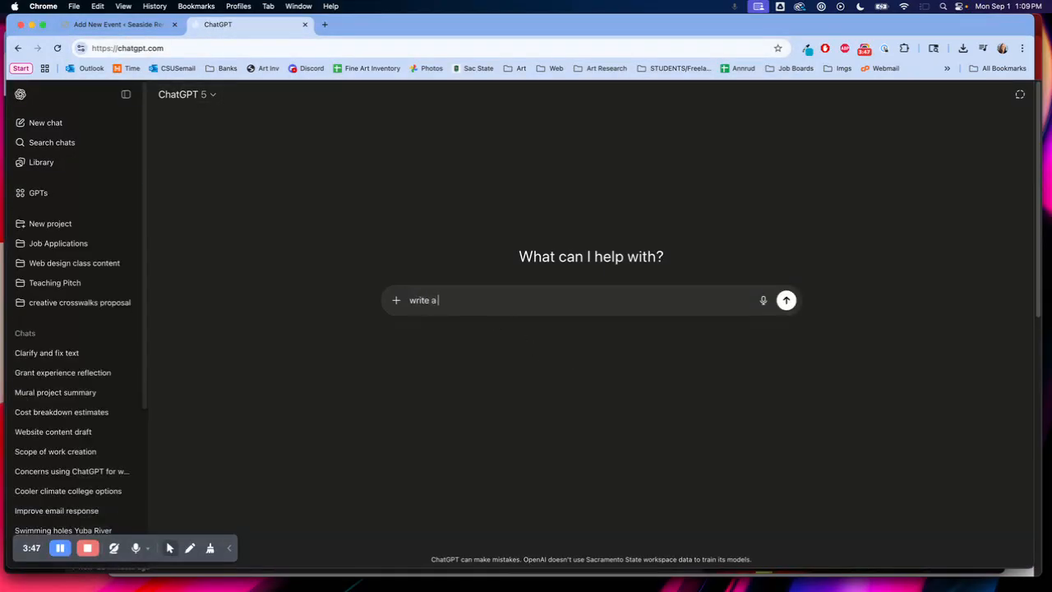
pyautogui.write(' pro')
pyautogui.click(124, 24)
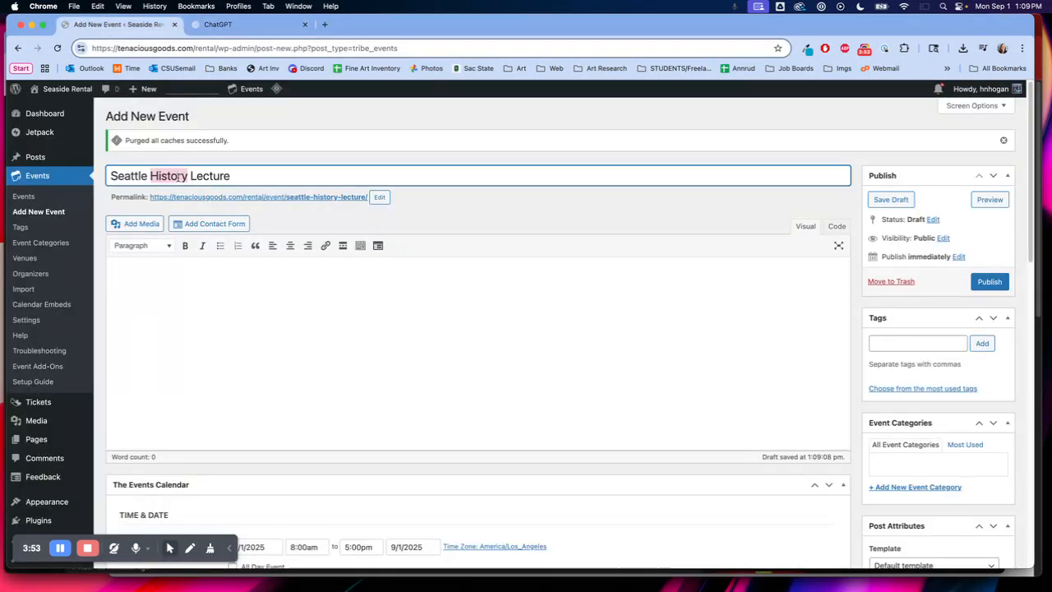
pyautogui.tripleClick(180, 179)
pyautogui.press('super+c')
pyautogui.click(258, 25)
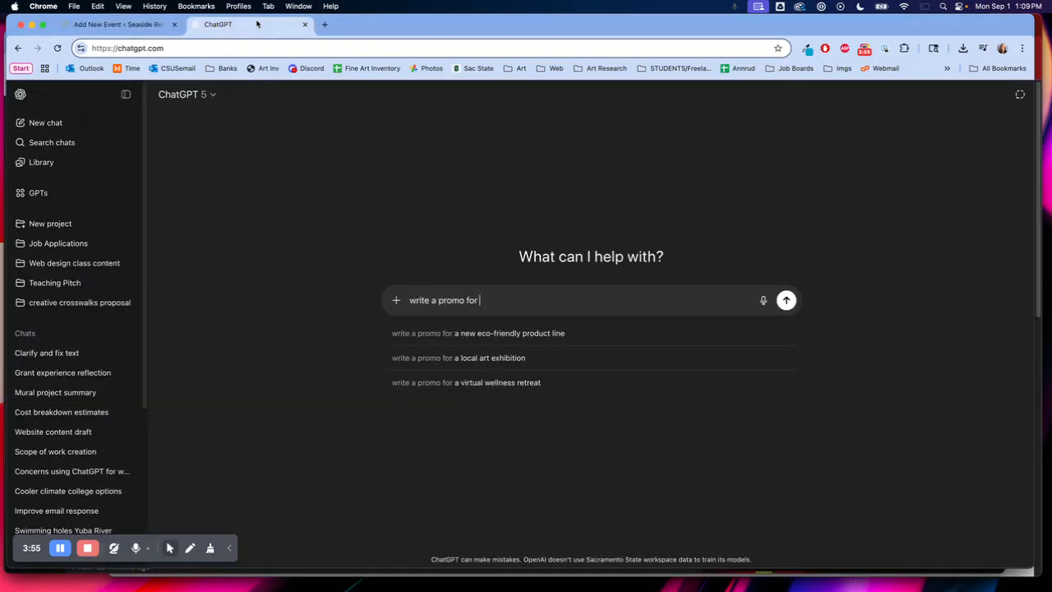
pyautogui.press('super+v')
pyautogui.press('Return')
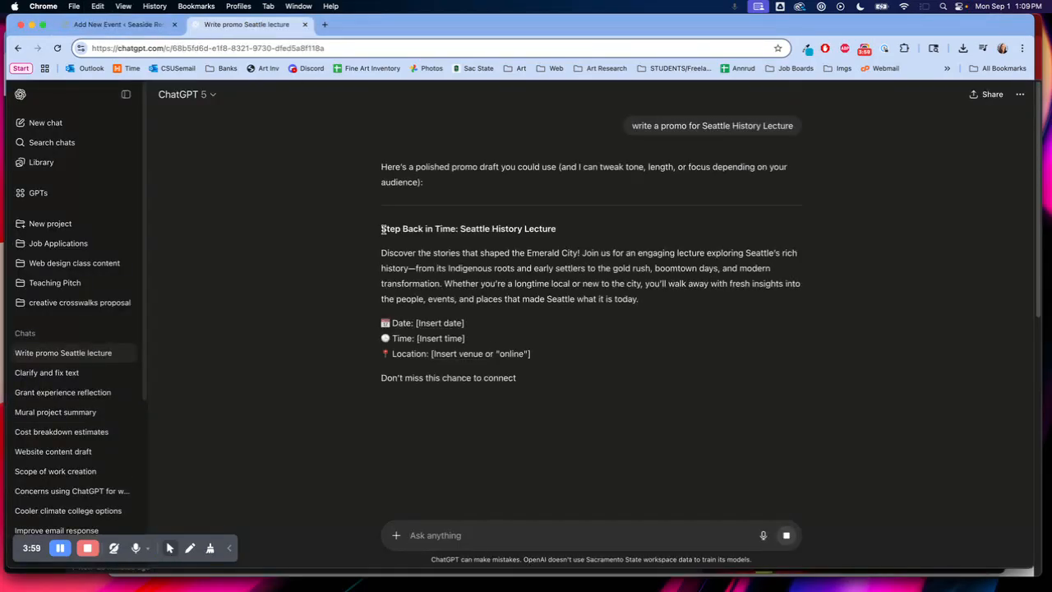
# Copy the generated promo from its heading through the location line into the WordPress event's description.
pyautogui.moveTo(381, 227); pyautogui.dragTo(549, 353)
pyautogui.press('cmd+c')
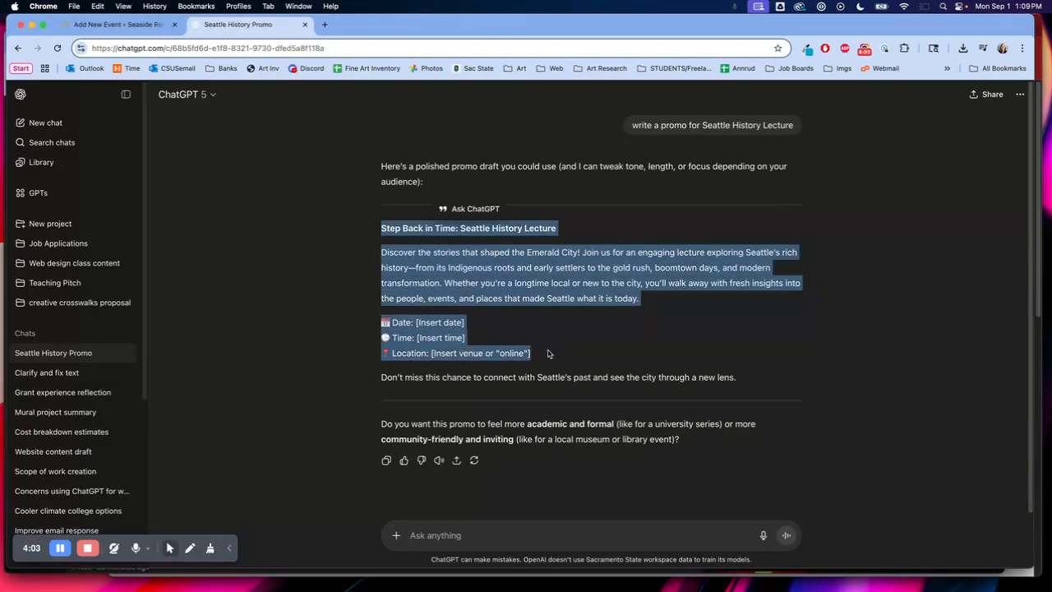
pyautogui.click(125, 25)
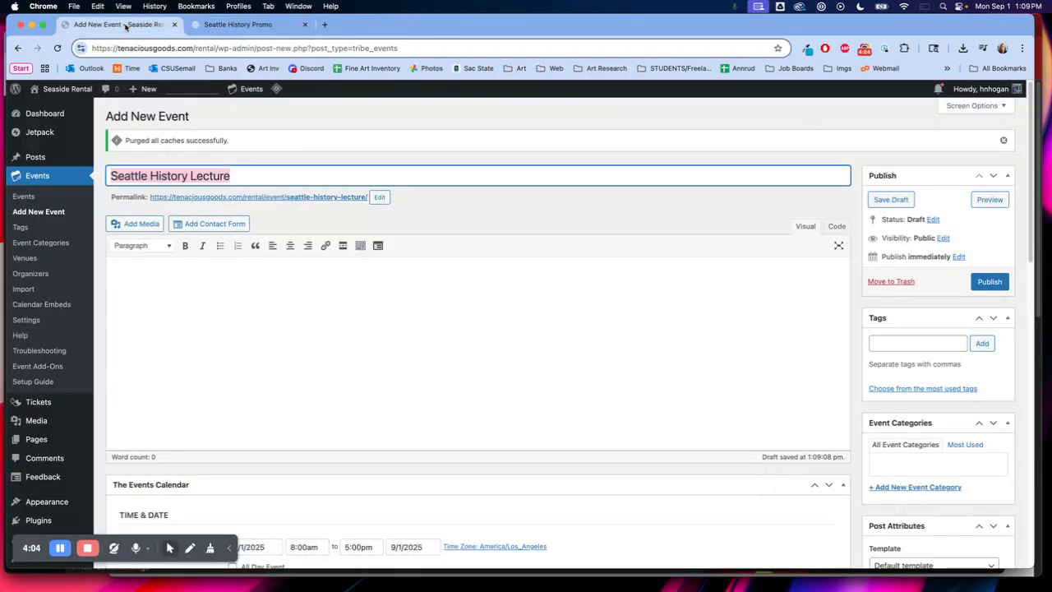
pyautogui.click(218, 275)
pyautogui.press('cmd+v')
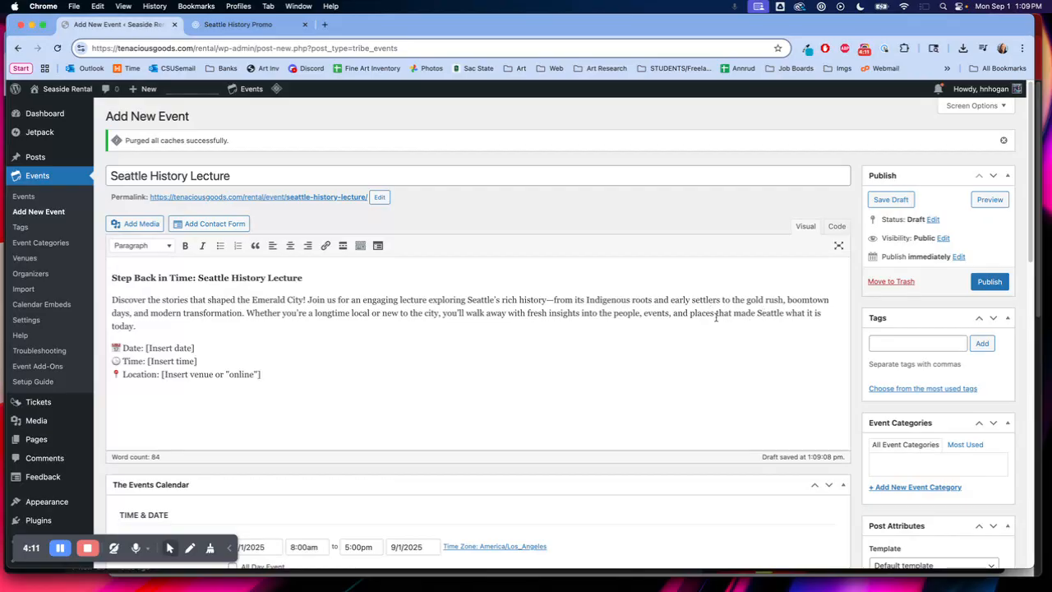
# Set the event's date to October 25, 2025.
pyautogui.moveTo(147, 347); pyautogui.dragTo(215, 345)
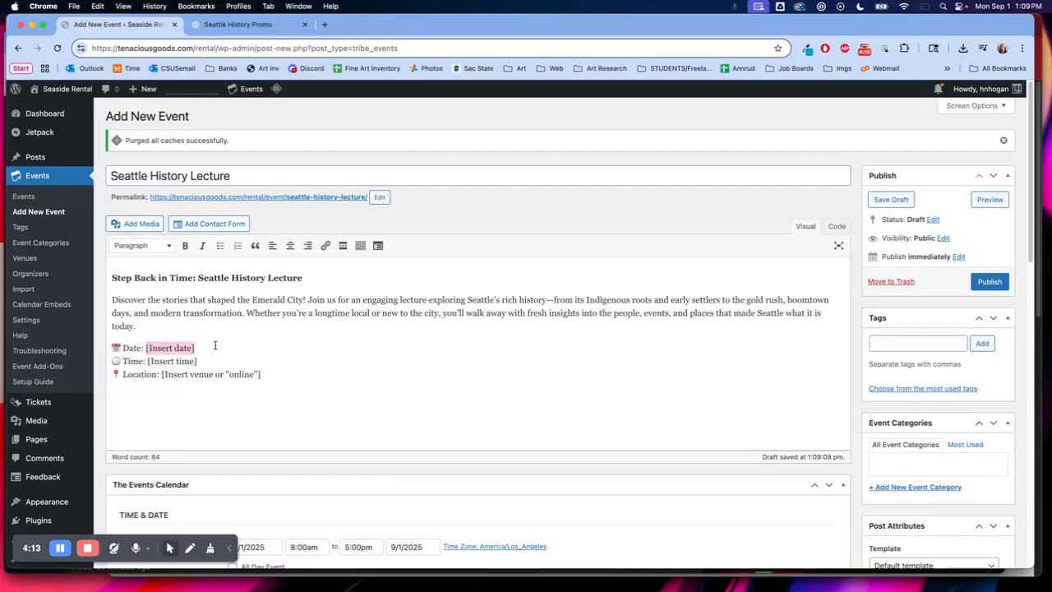
pyautogui.scroll(-3, 365, 340)
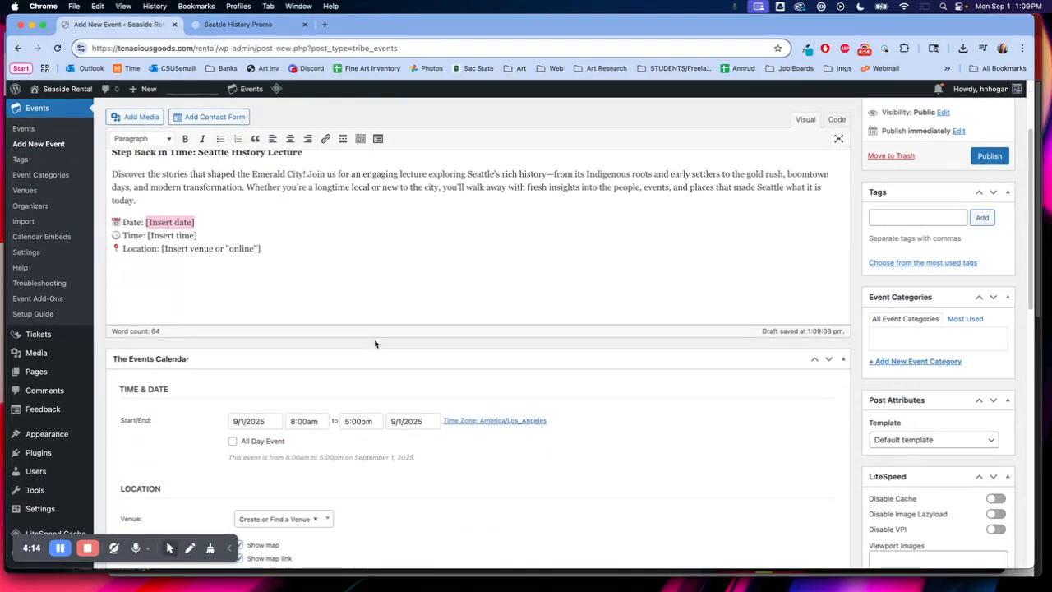
pyautogui.click(251, 416)
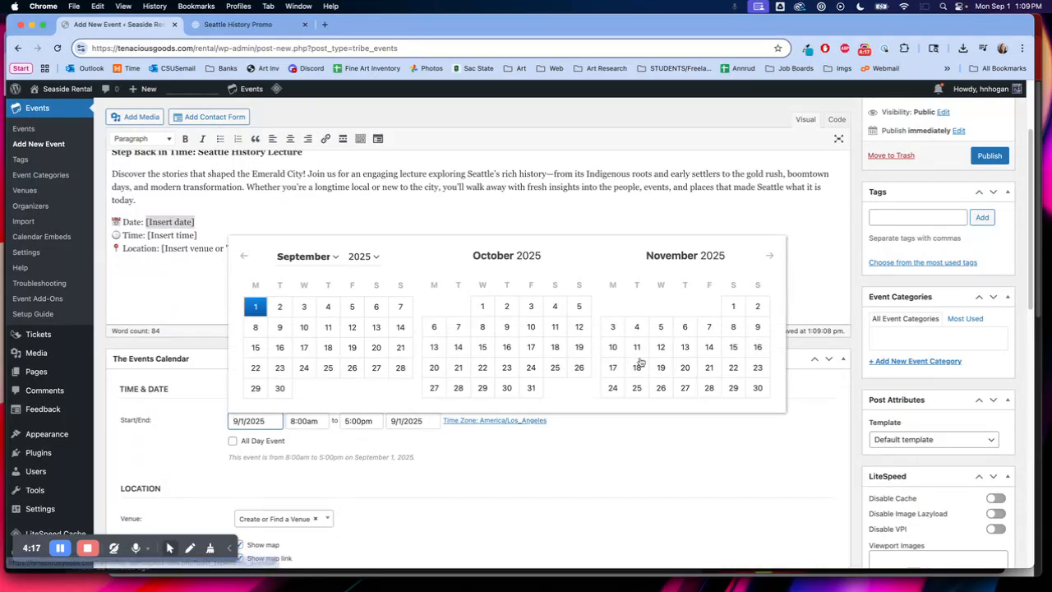
pyautogui.click(556, 370)
# Set the event's start time to 6:00pm and its end time to 8:00pm.
pyautogui.click(308, 421)
pyautogui.scroll(-10, 312, 456)
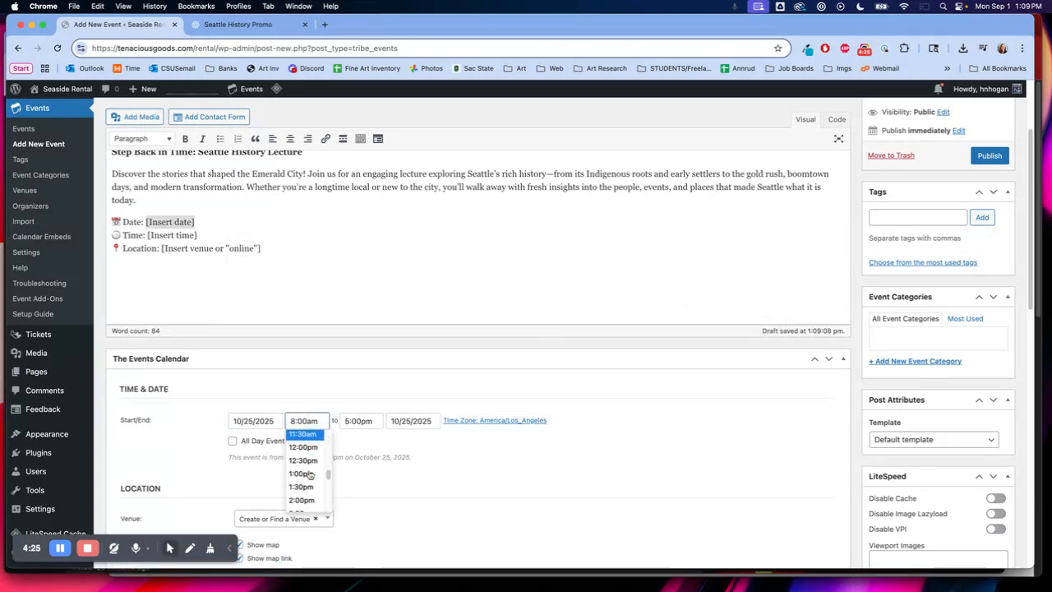
pyautogui.scroll(-2, 305, 485)
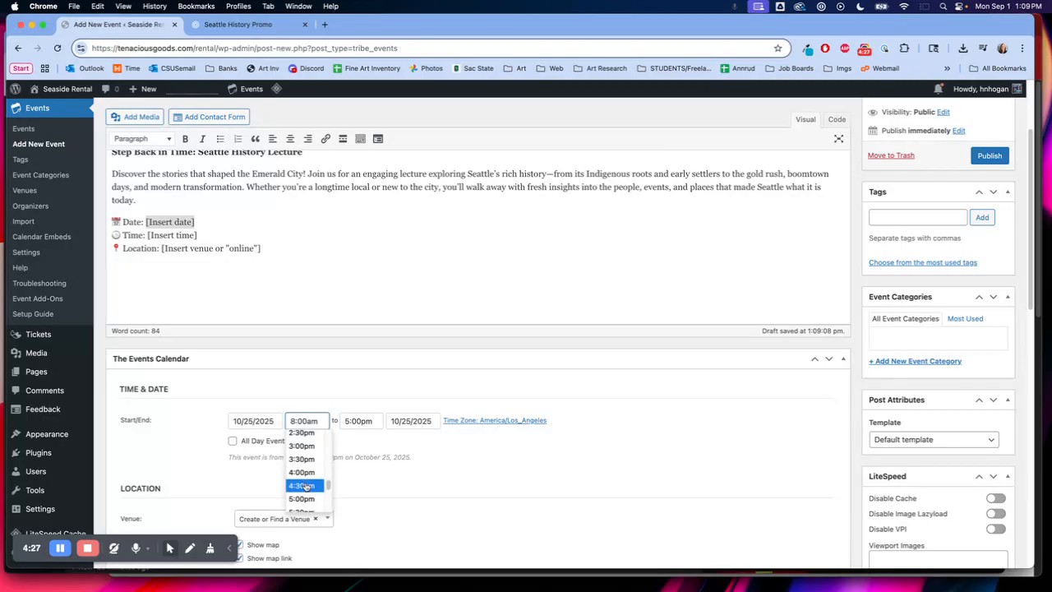
pyautogui.scroll(-2, 304, 492)
pyautogui.click(316, 484)
pyautogui.click(357, 420)
pyautogui.scroll(-3, 354, 477)
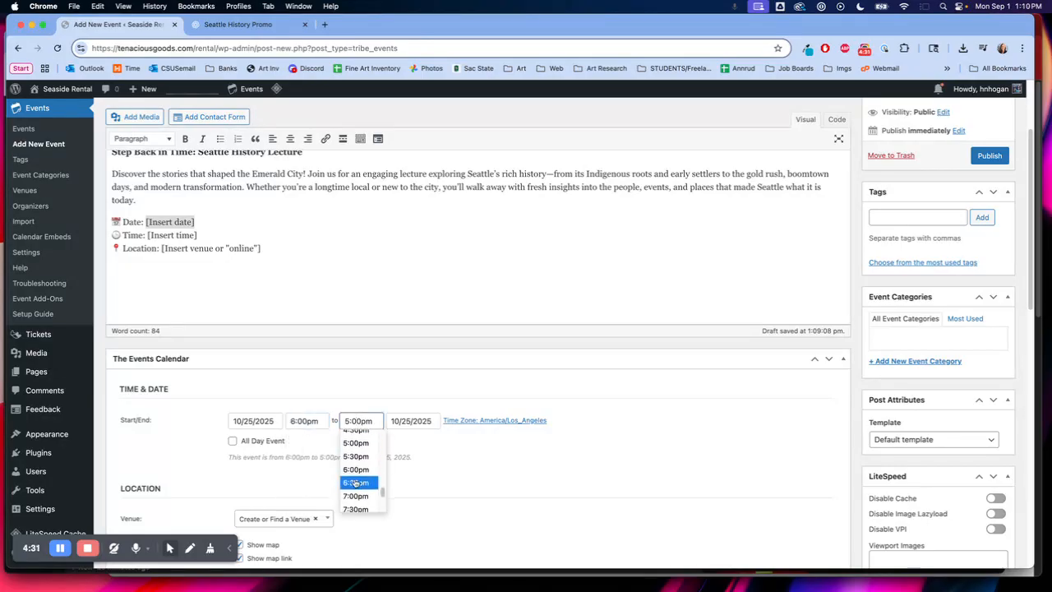
pyautogui.click(354, 504)
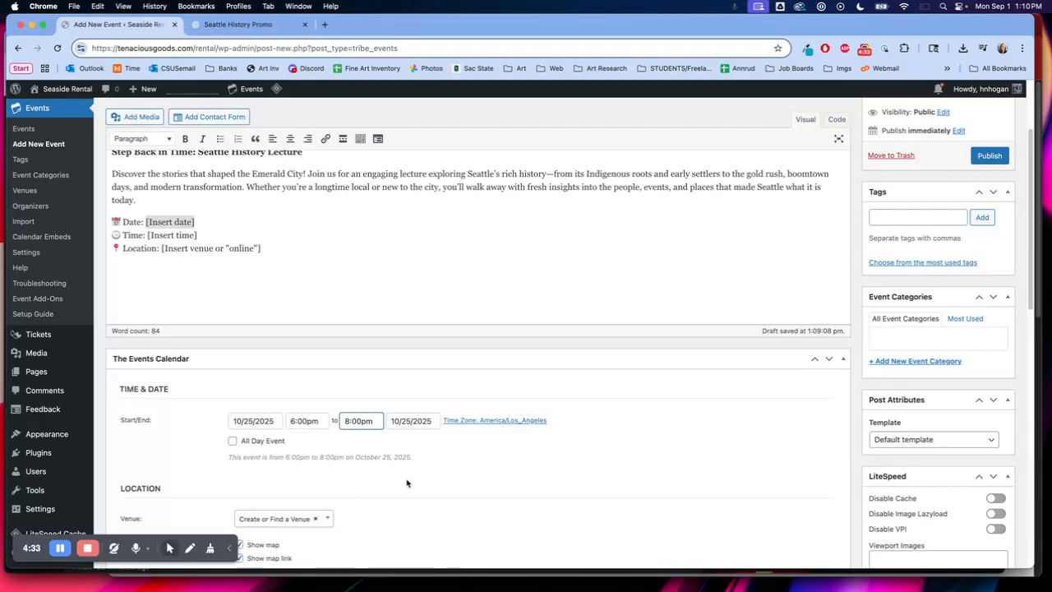
# Assign the venue "Offices" and the organizer "Seattle Rentals" to the event.
pyautogui.scroll(-3, 406, 483)
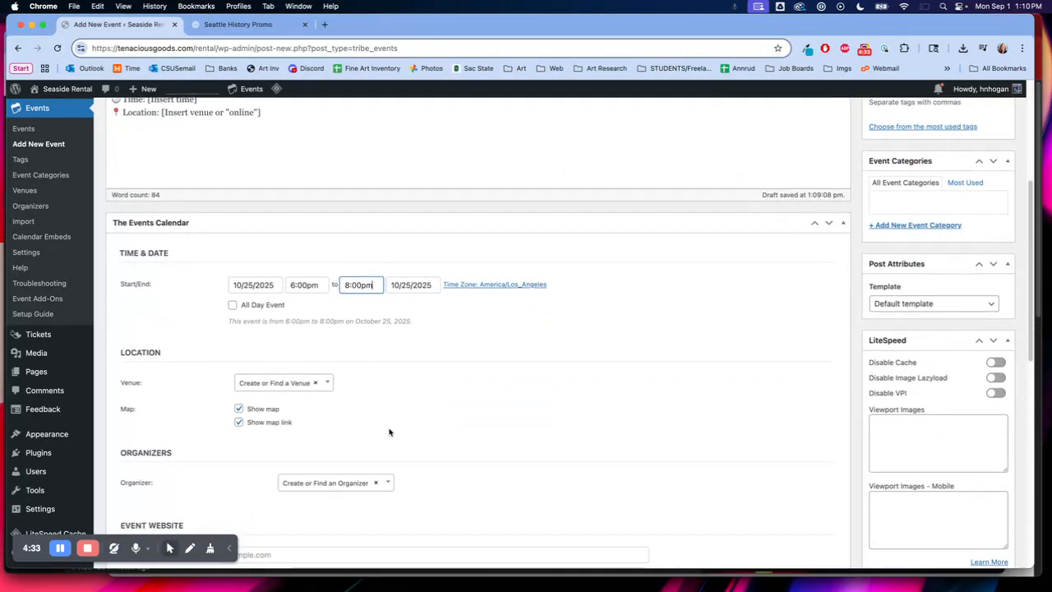
pyautogui.click(285, 379)
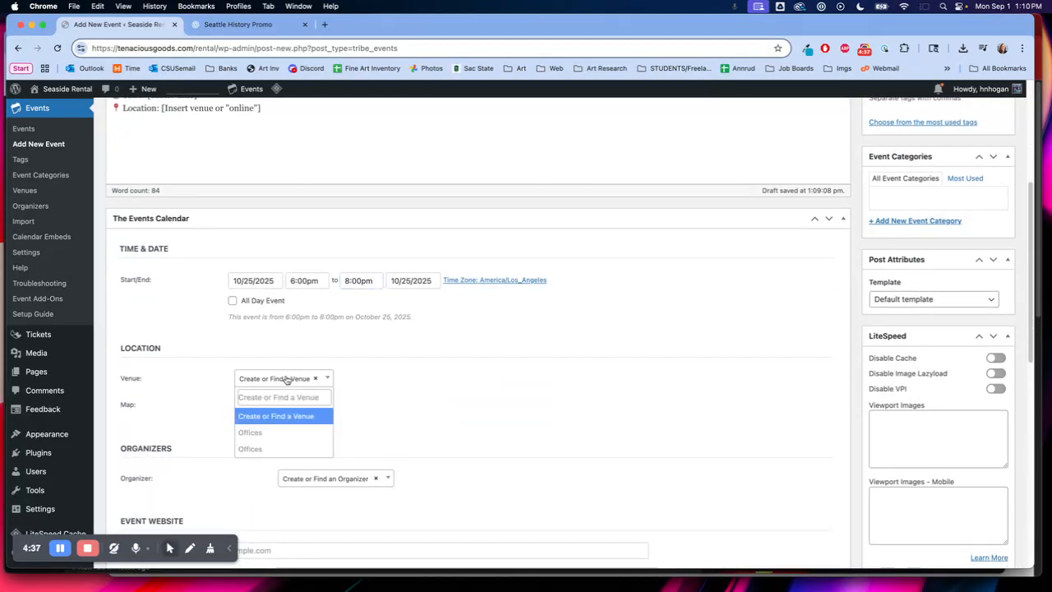
pyautogui.click(278, 433)
pyautogui.scroll(-2, 348, 414)
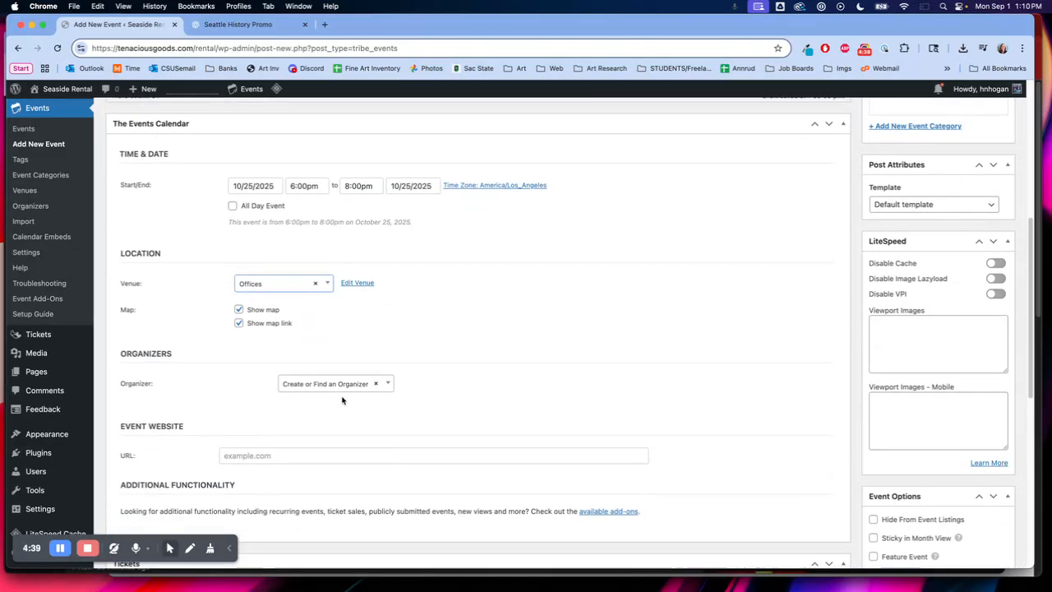
pyautogui.click(337, 378)
pyautogui.click(316, 428)
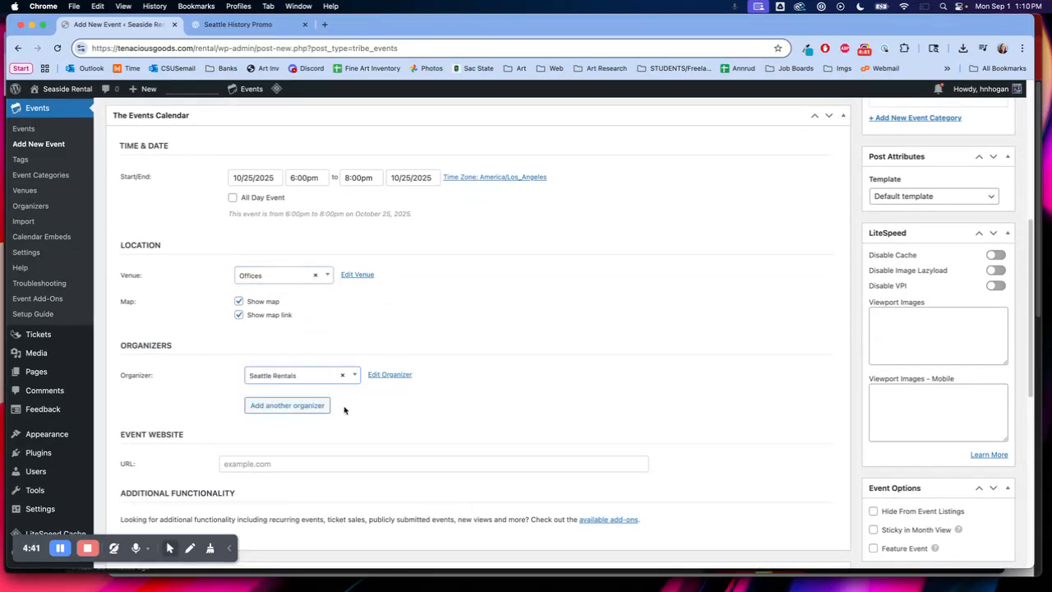
# Start a new RSVP for the event and name it "RSVP for the Lecture".
pyautogui.scroll(-2, 345, 409)
pyautogui.scroll(-4, 279, 415)
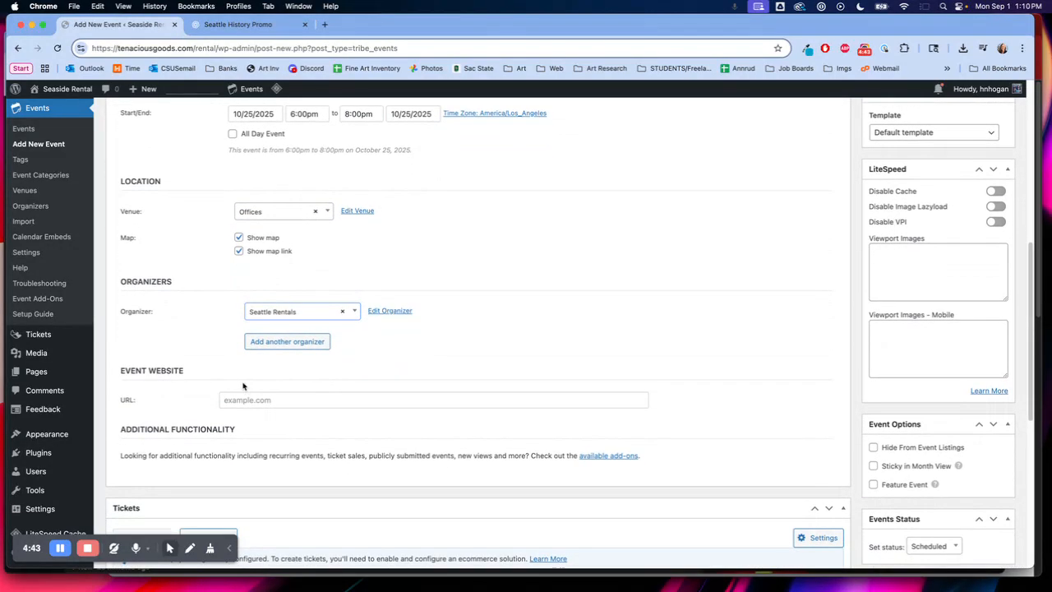
pyautogui.click(202, 412)
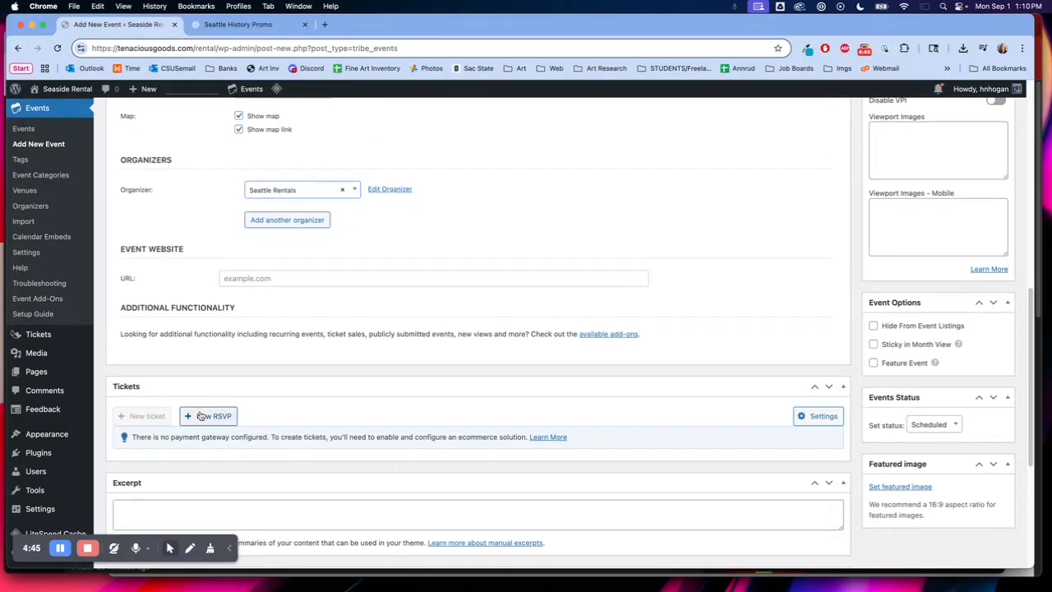
pyautogui.scroll(-4, 228, 374)
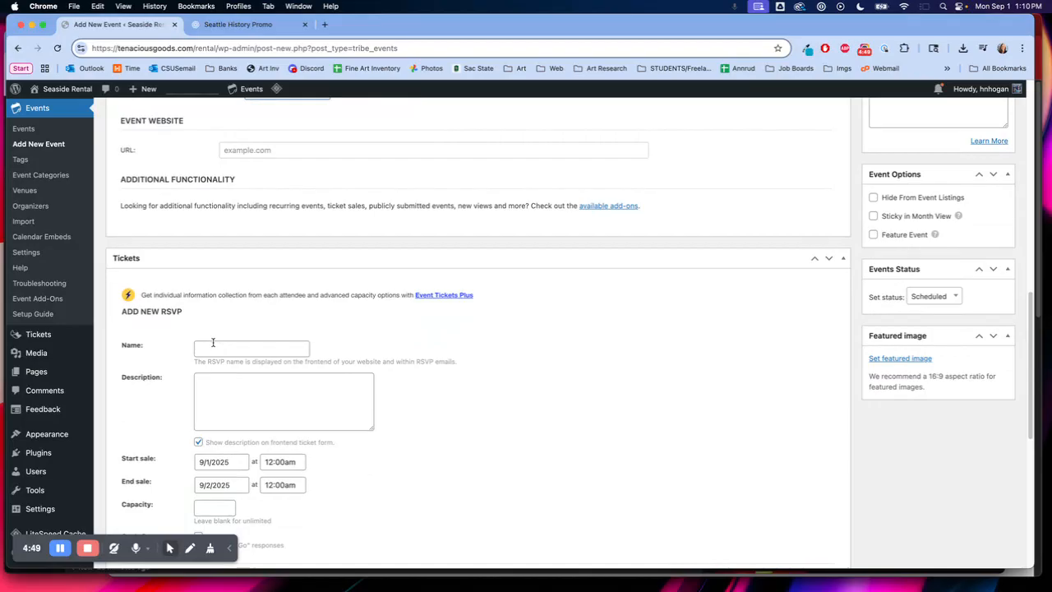
pyautogui.click(210, 347)
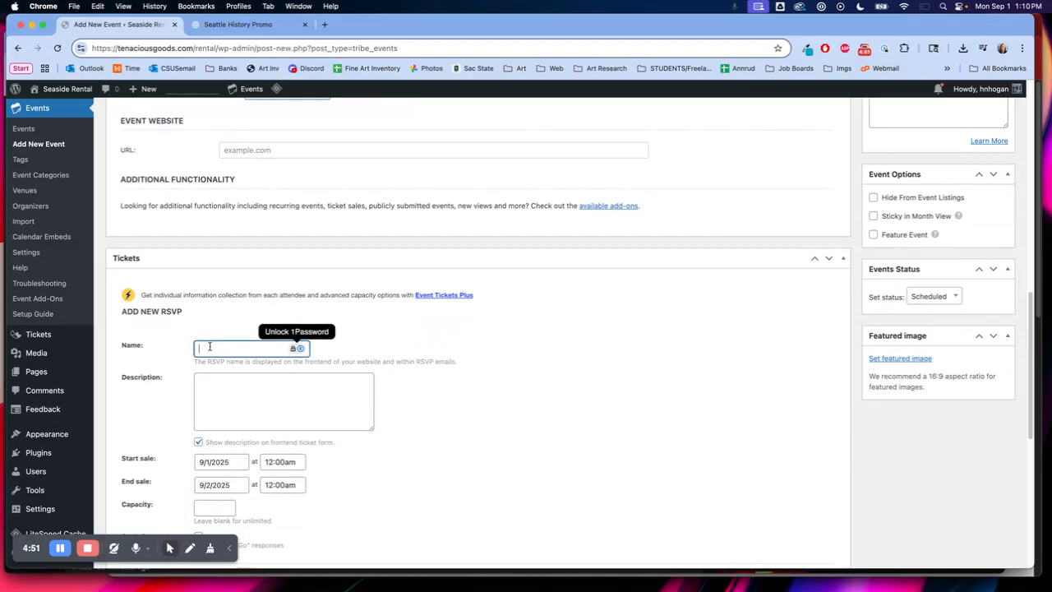
pyautogui.write('RSVP for the')
pyautogui.press('super+v')
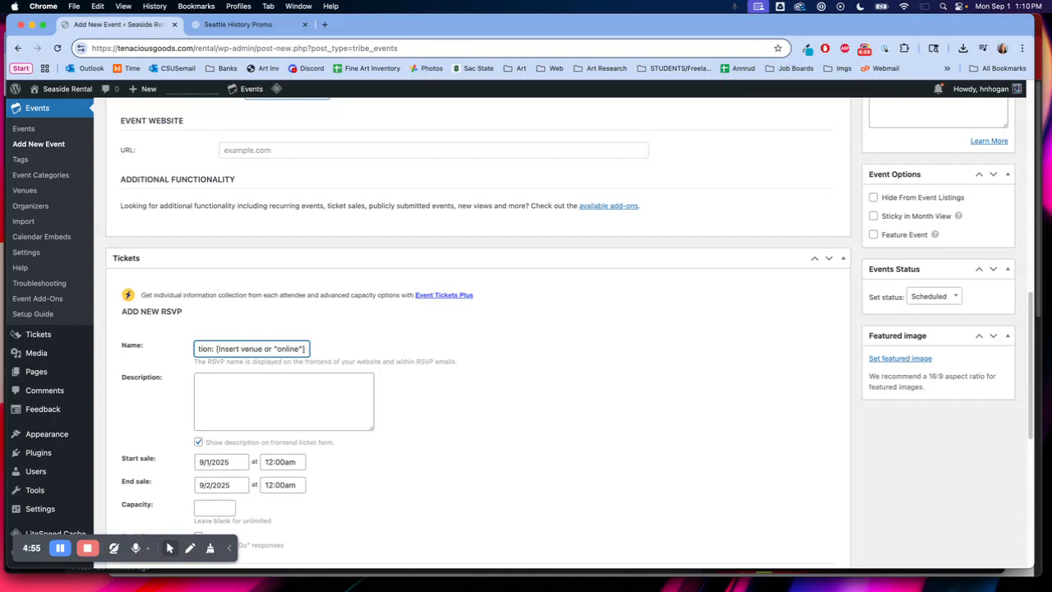
pyautogui.press('super+z')
# Set the RSVP's end sale date to 10/22/2025 and its capacity to 65, and save the RSVP.
pyautogui.scroll(-1, 324, 427)
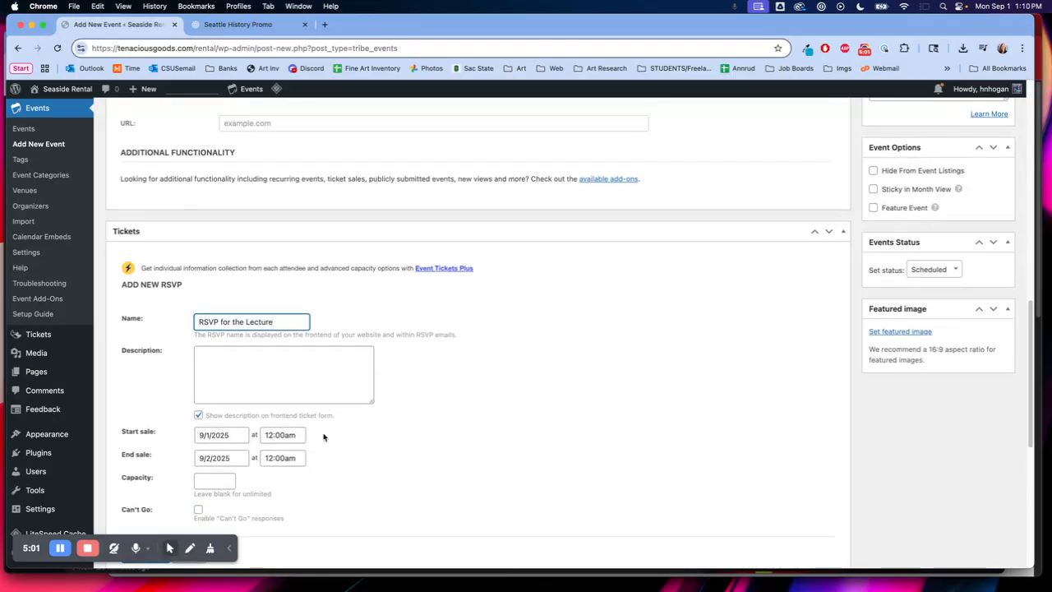
pyautogui.click(217, 460)
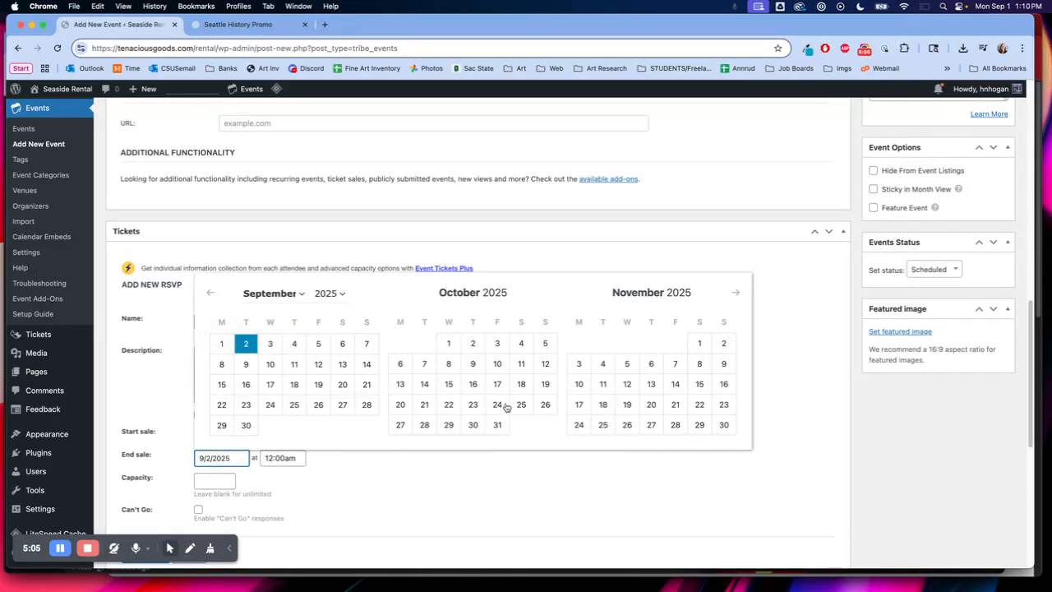
pyautogui.click(448, 404)
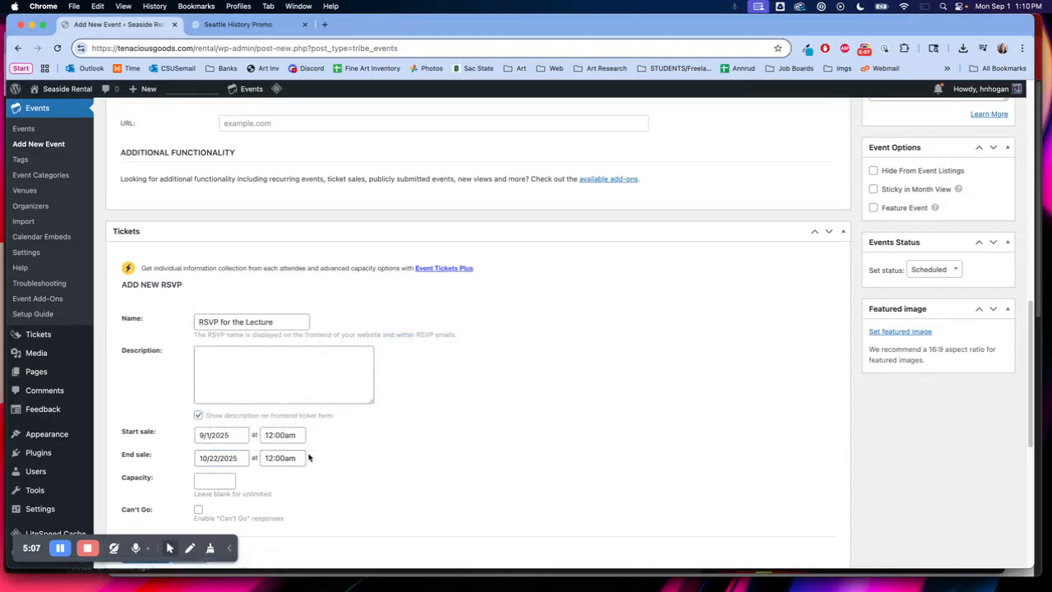
pyautogui.scroll(-5, 303, 453)
pyautogui.click(213, 312)
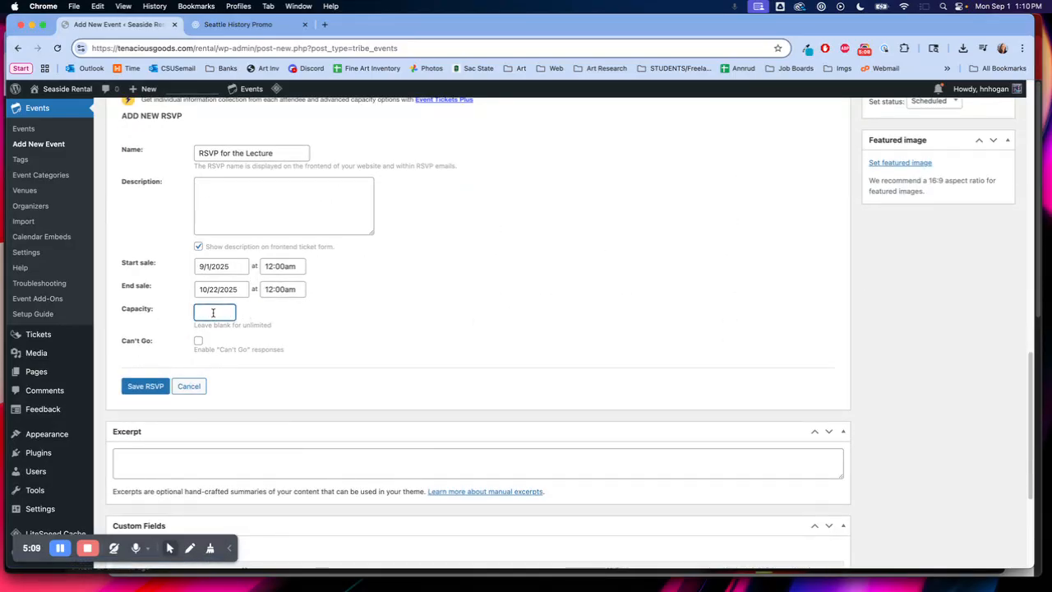
pyautogui.write('65')
pyautogui.click(157, 394)
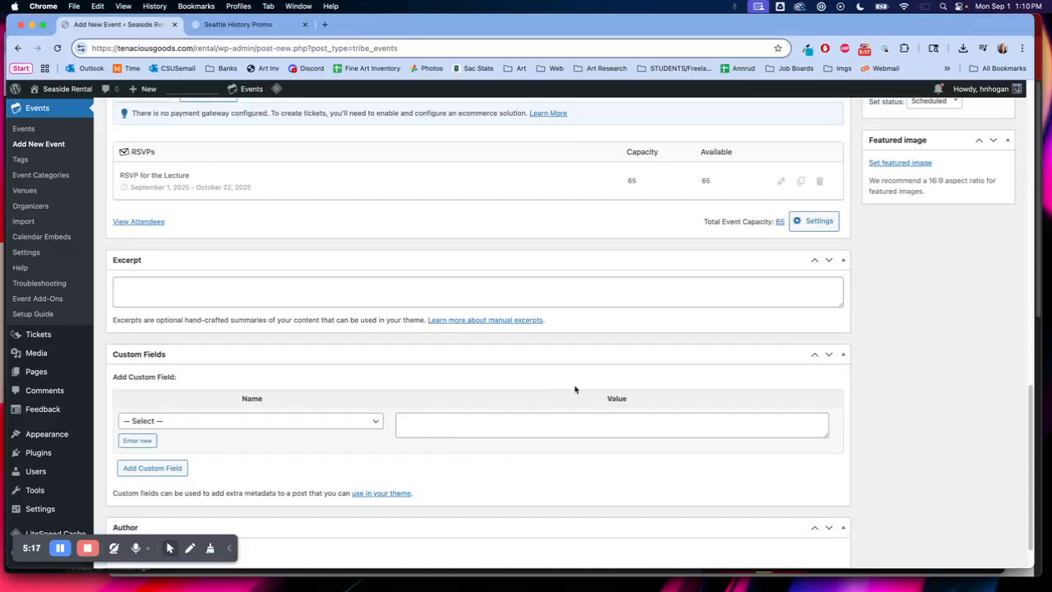
# Collapse the Custom Fields and Excerpt sections of the event editor.
pyautogui.click(618, 361)
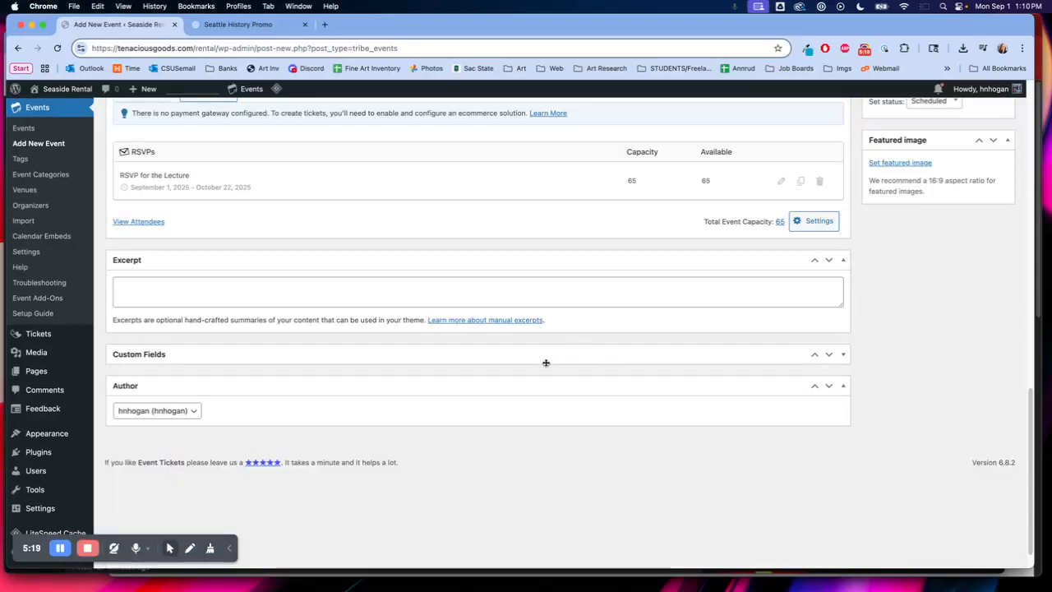
pyautogui.scroll(1, 536, 391)
pyautogui.click(477, 306)
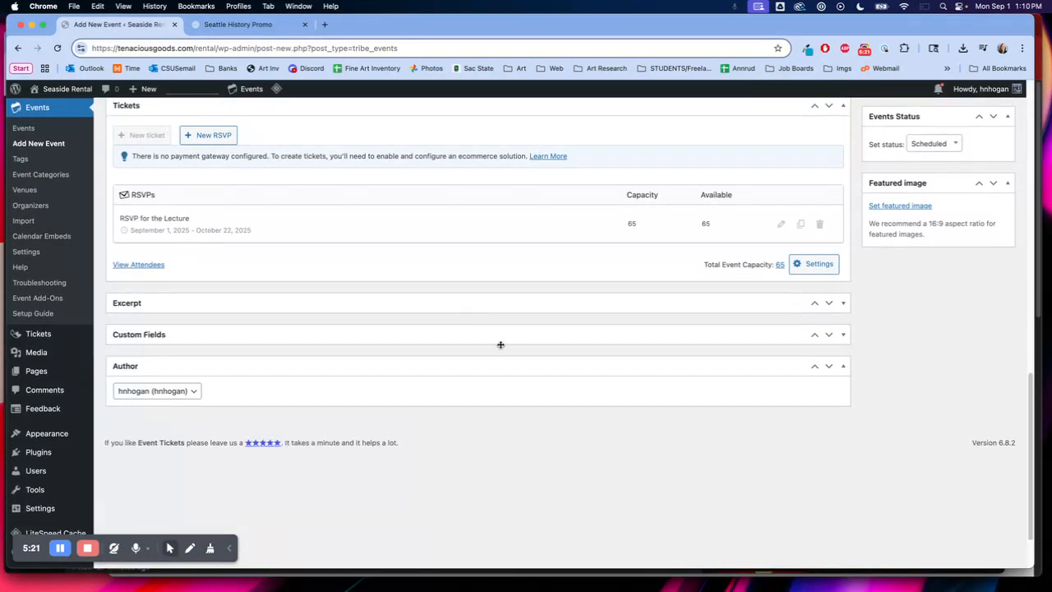
# Set the farmers market photo from the media library as the event's featured image.
pyautogui.scroll(5, 542, 403)
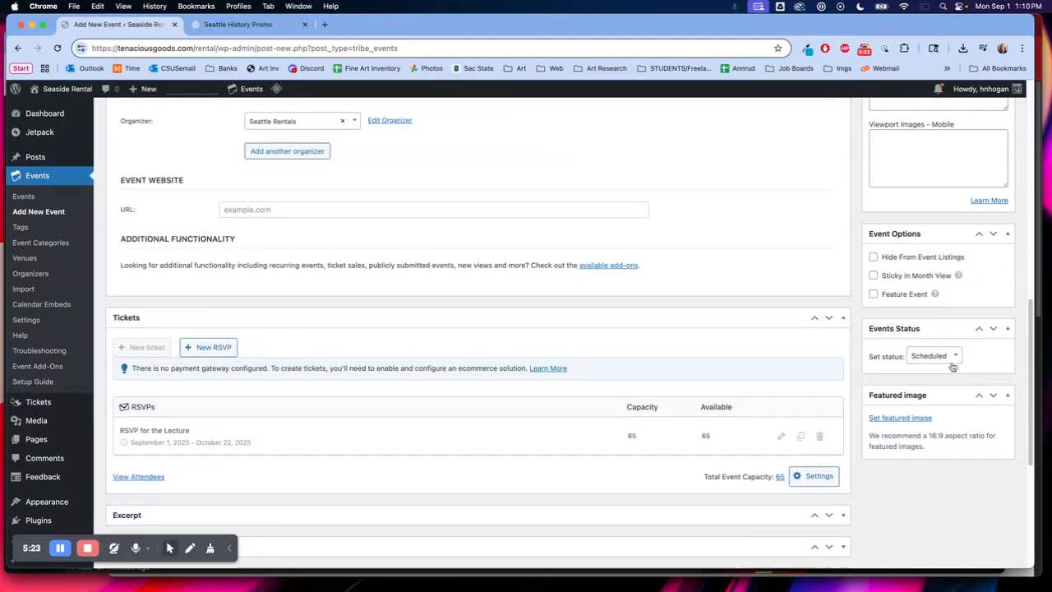
pyautogui.click(898, 418)
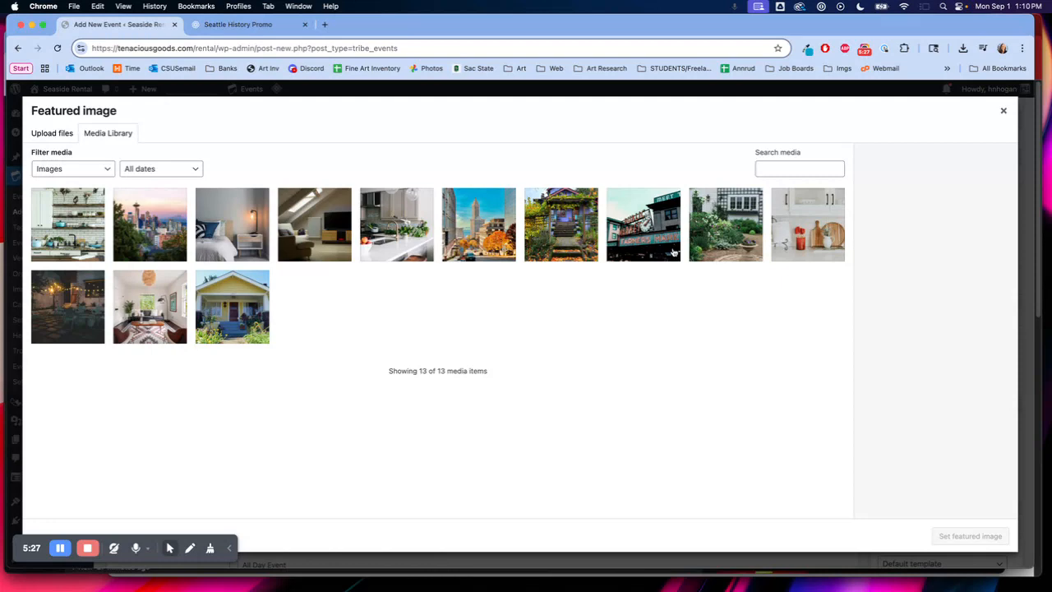
pyautogui.click(643, 226)
pyautogui.click(983, 539)
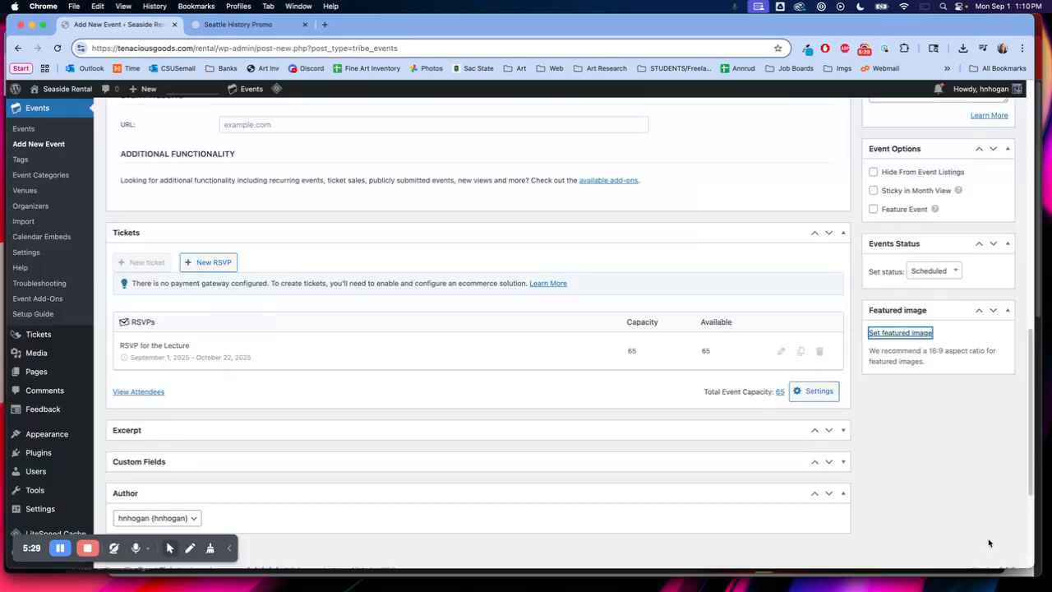
# Delete the date, time and location placeholder lines from the event description.
pyautogui.scroll(10, 990, 543)
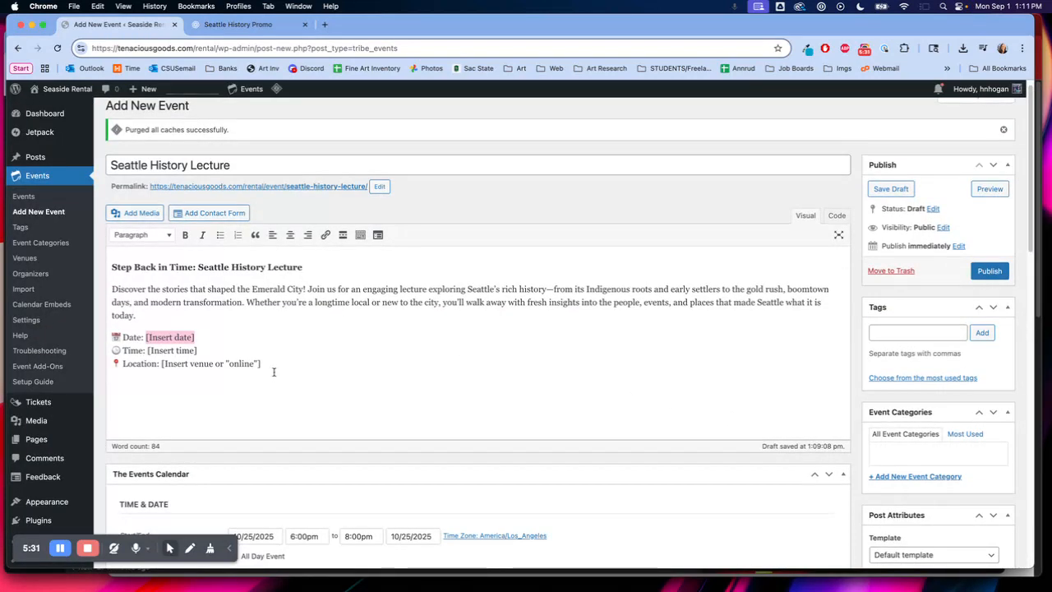
pyautogui.click(308, 370)
pyautogui.moveTo(308, 370); pyautogui.dragTo(106, 332)
pyautogui.press('BackSpace')
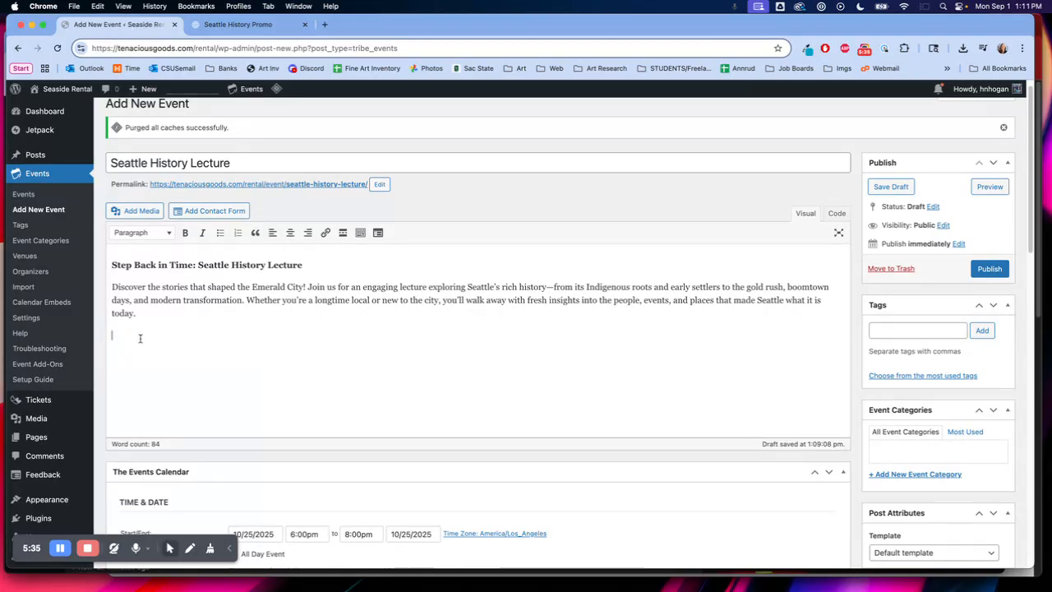
# Create a new event category named Lectures and assign it to the event.
pyautogui.scroll(-3, 230, 357)
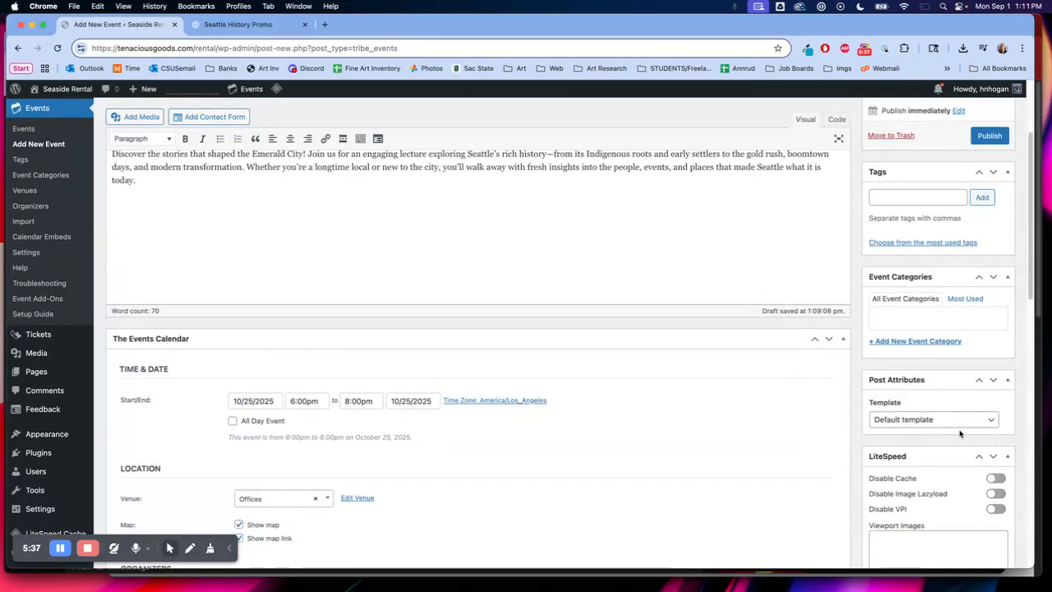
pyautogui.click(891, 343)
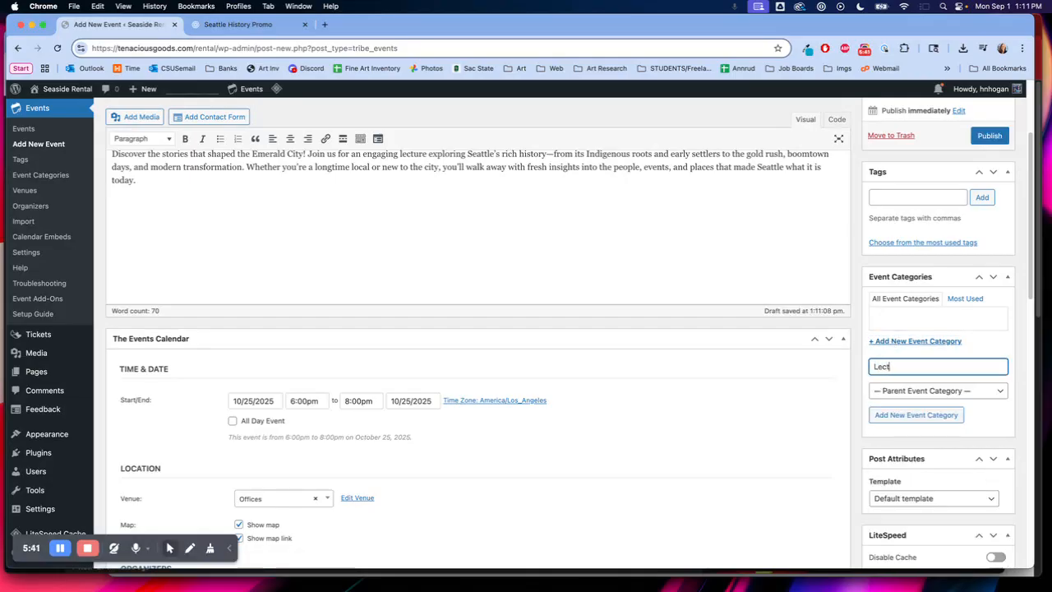
pyautogui.write('Lectures')
pyautogui.press('Return')
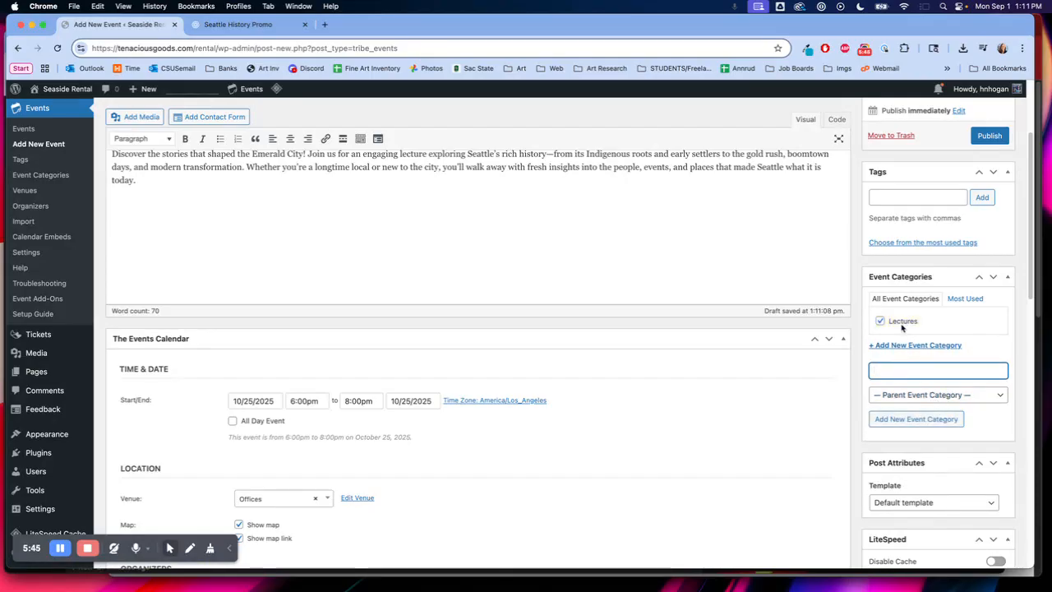
# Copy "gold rush, boomtown days, and modern transformation" from the event description and add it as the event's tags.
pyautogui.scroll(1, 769, 181)
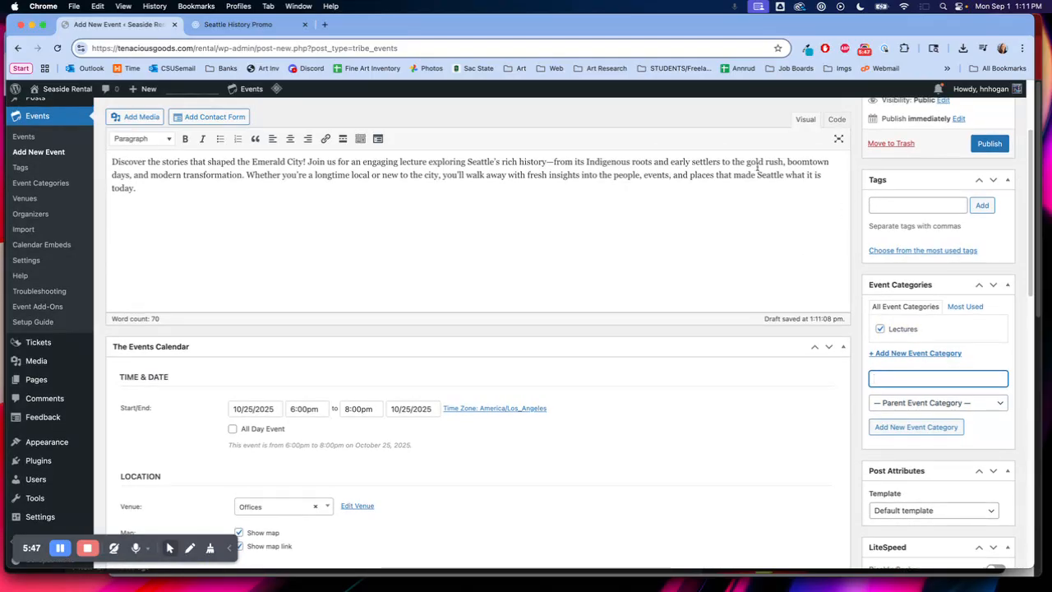
pyautogui.moveTo(747, 161); pyautogui.dragTo(239, 170)
pyautogui.press('super+c')
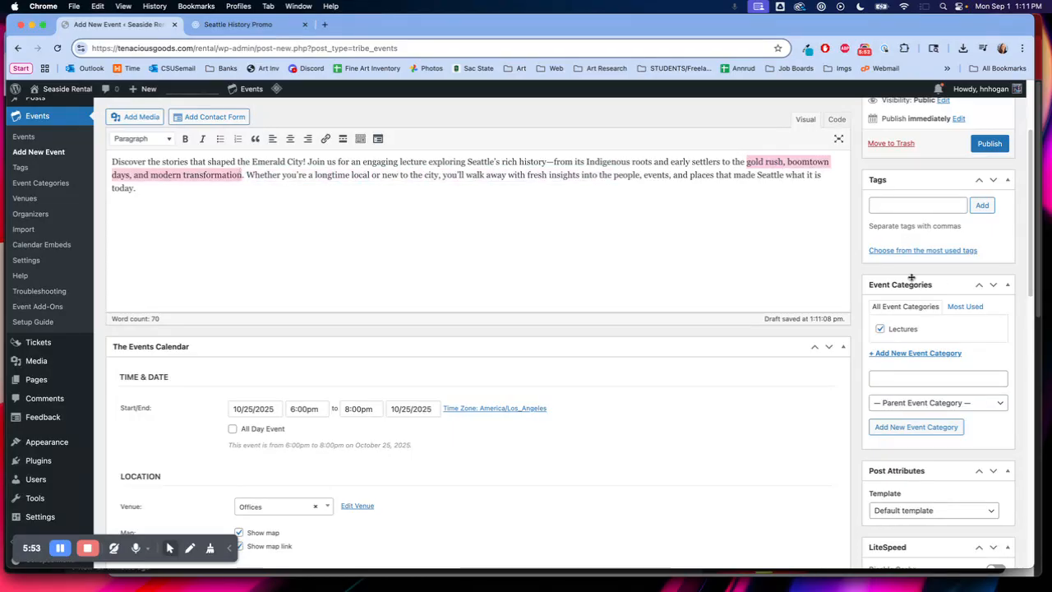
pyautogui.click(893, 198)
pyautogui.press('super+v')
pyautogui.click(982, 205)
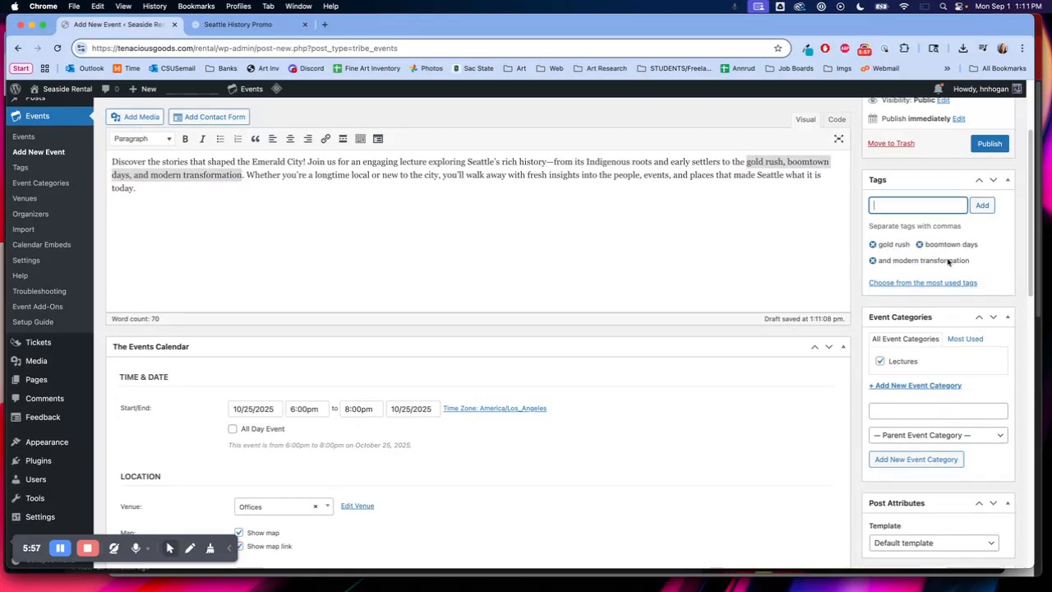
# Remove the "and modern transformation" tag and add the tag "seattle history".
pyautogui.click(873, 261)
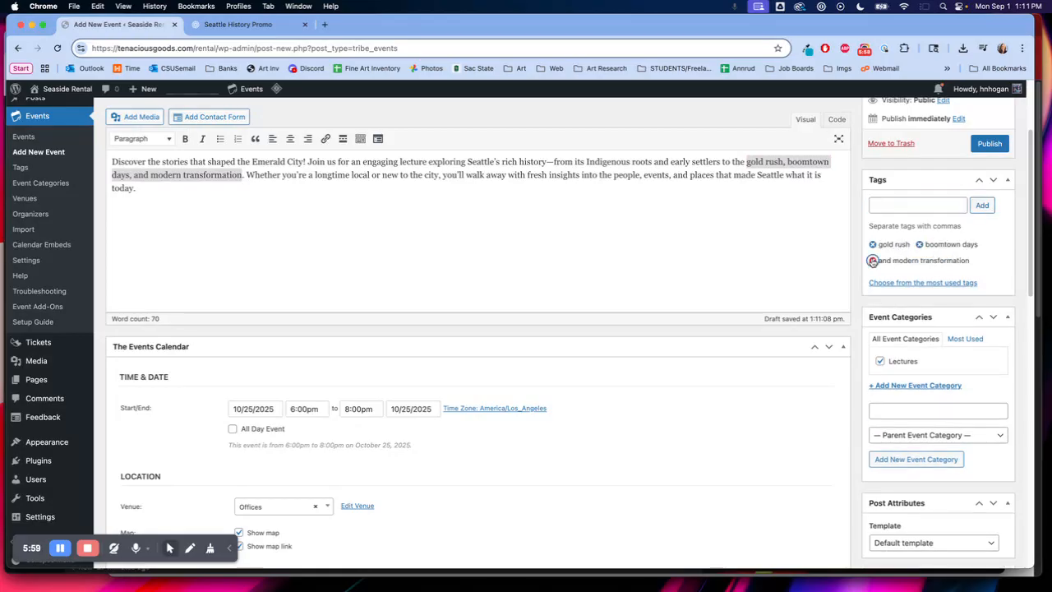
pyautogui.click(899, 204)
pyautogui.write('seattle ')
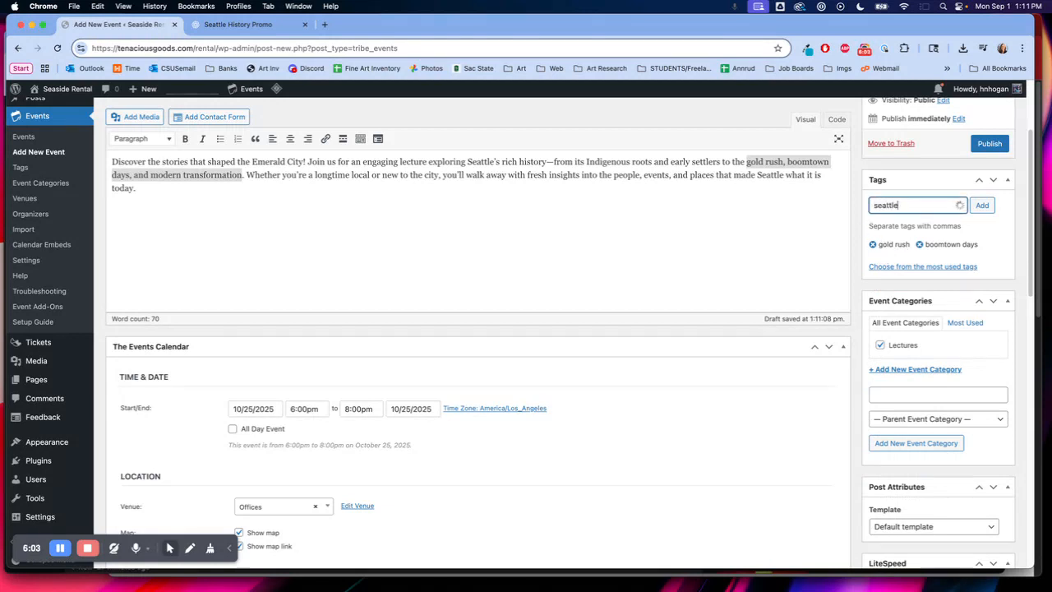
pyautogui.write('history')
pyautogui.click(983, 205)
# Collapse the LiteSpeed section of the event editor and publish the Seattle History Lecture event.
pyautogui.scroll(-2, 916, 345)
pyautogui.scroll(-4, 911, 370)
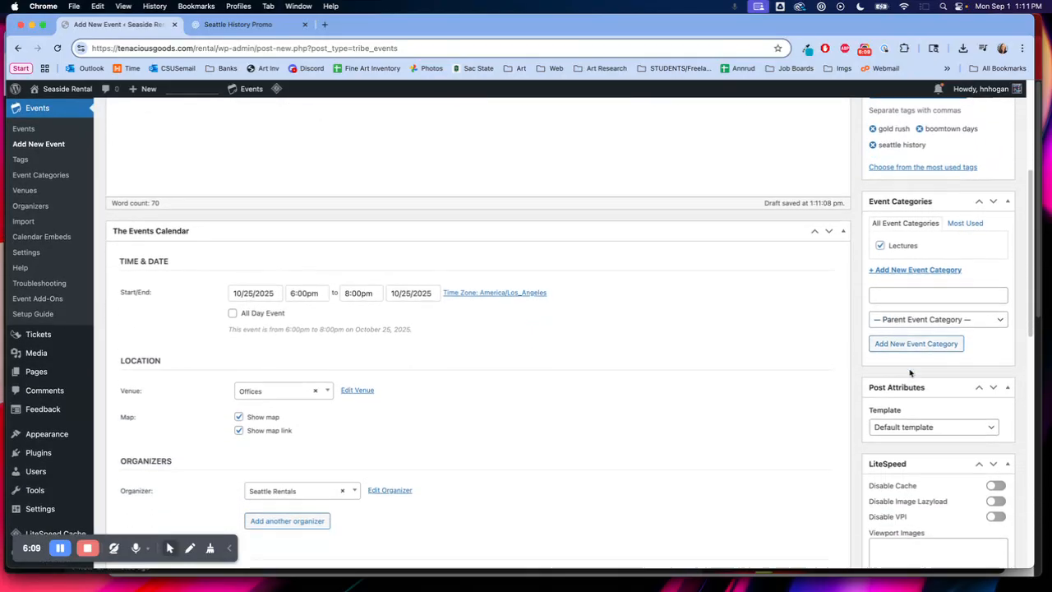
pyautogui.click(908, 326)
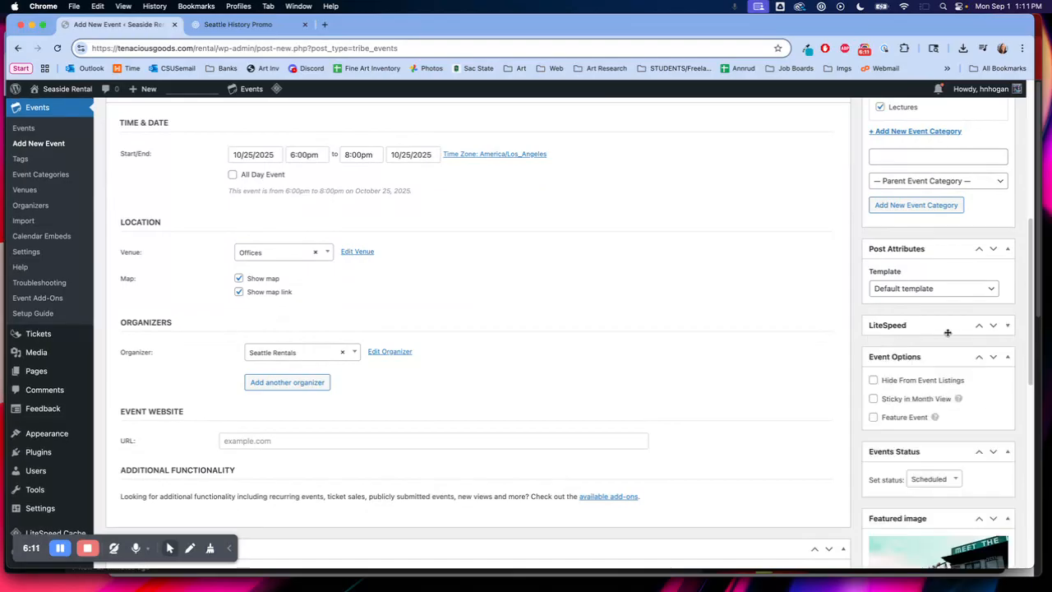
pyautogui.scroll(-1, 929, 366)
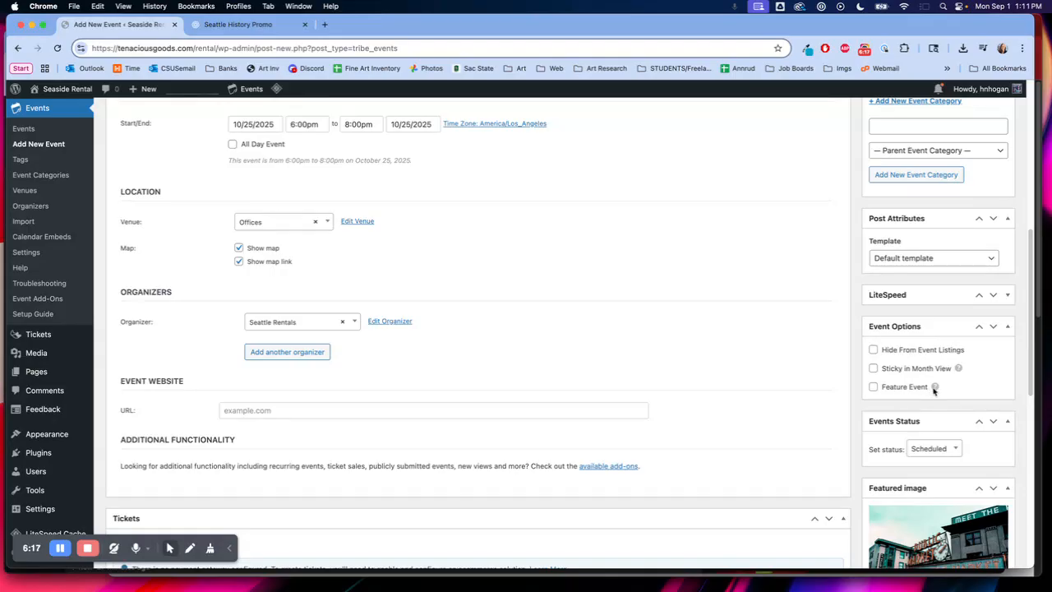
pyautogui.scroll(-5, 934, 390)
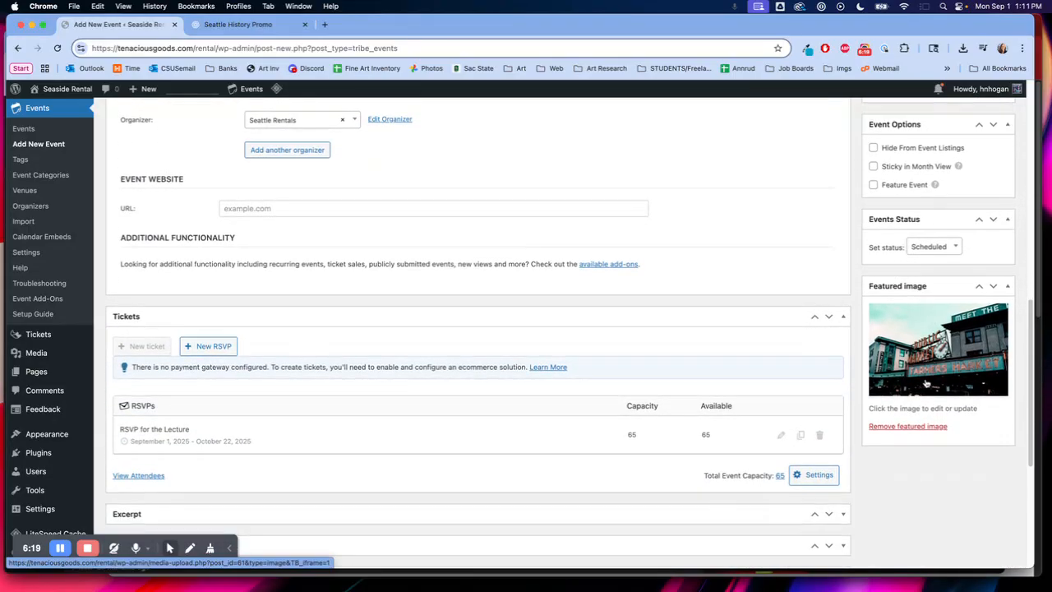
pyautogui.scroll(10, 477, 329)
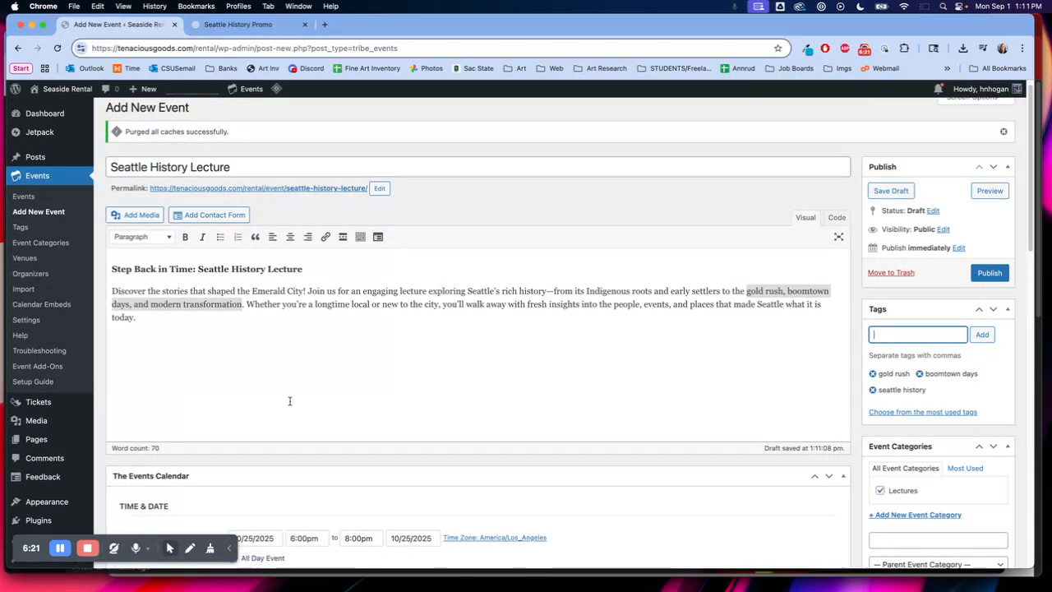
pyautogui.click(991, 273)
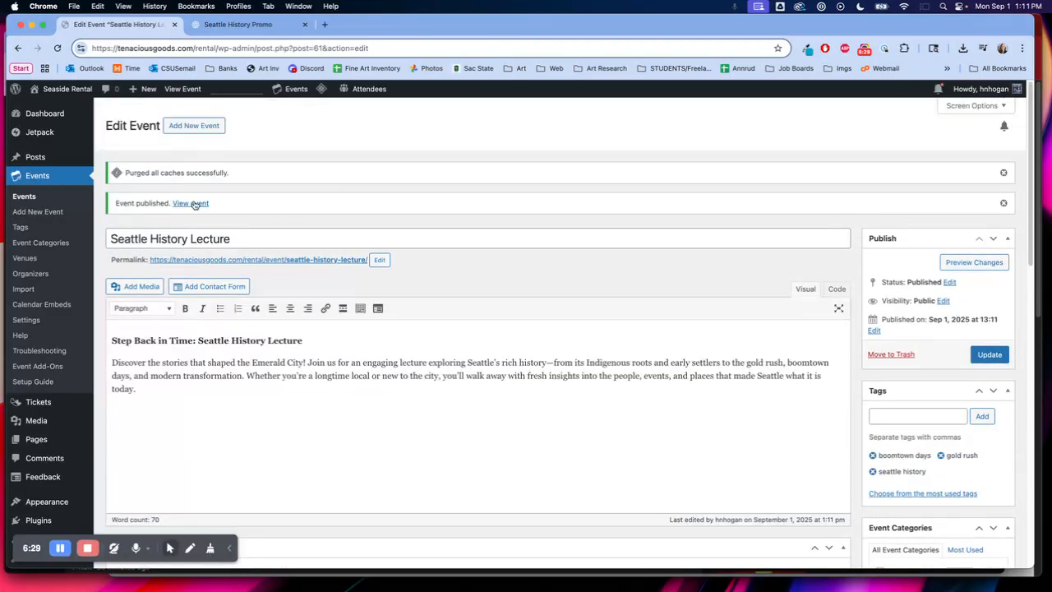
# View the published event page and examine its date, description, RSVP form, organizer, venue, category and tags.
pyautogui.click(194, 204)
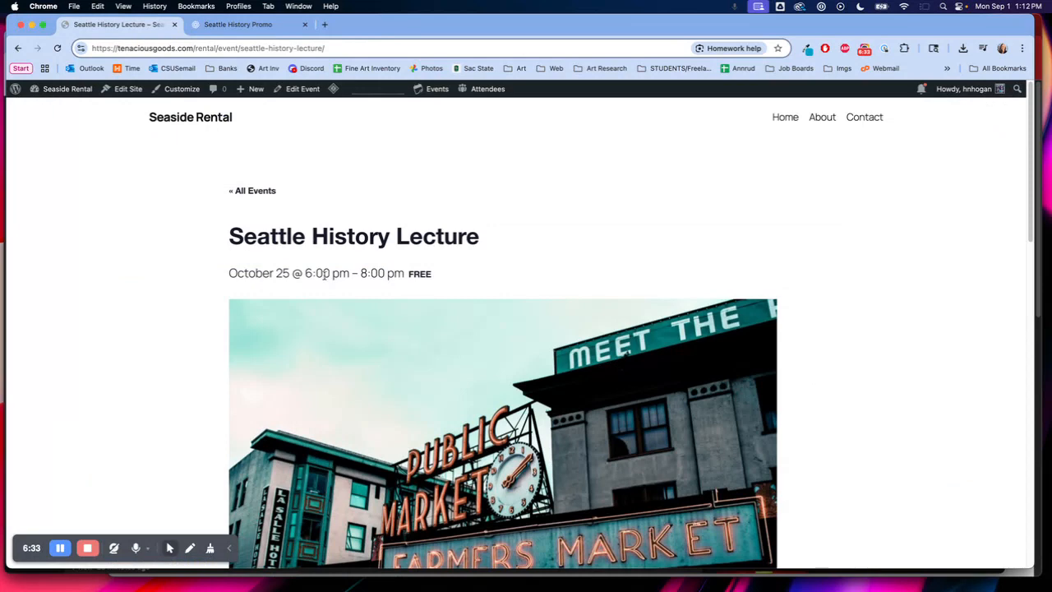
pyautogui.moveTo(226, 281); pyautogui.dragTo(449, 279)
pyautogui.scroll(-10, 447, 275)
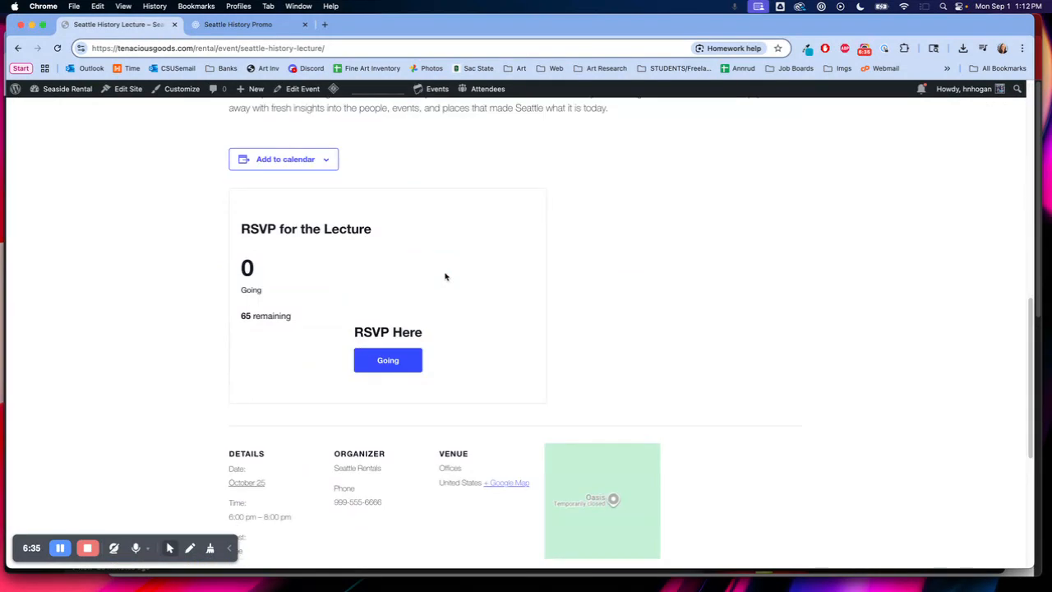
pyautogui.scroll(4, 443, 275)
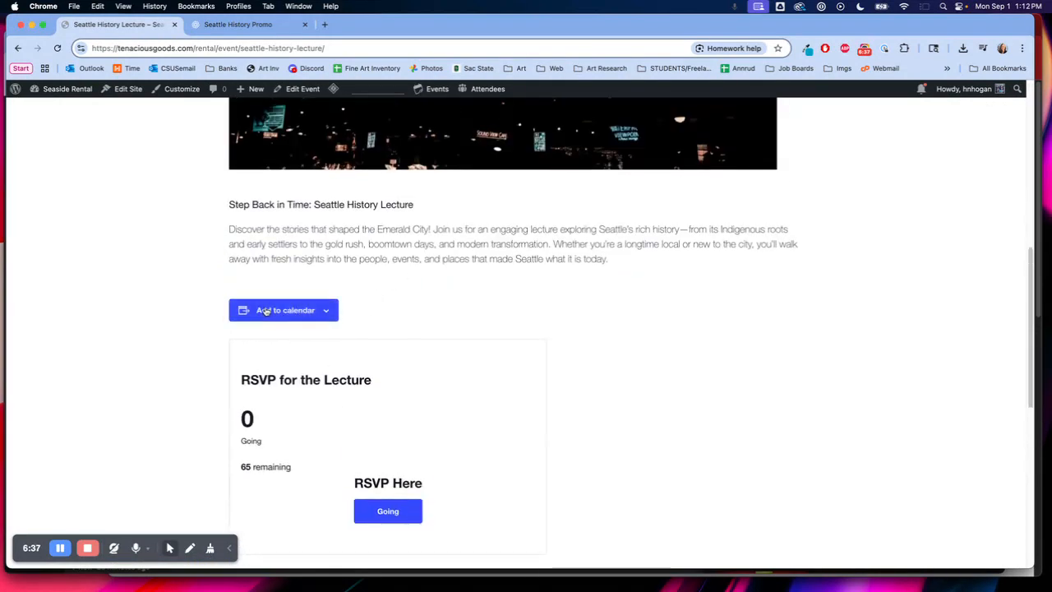
pyautogui.tripleClick(294, 240)
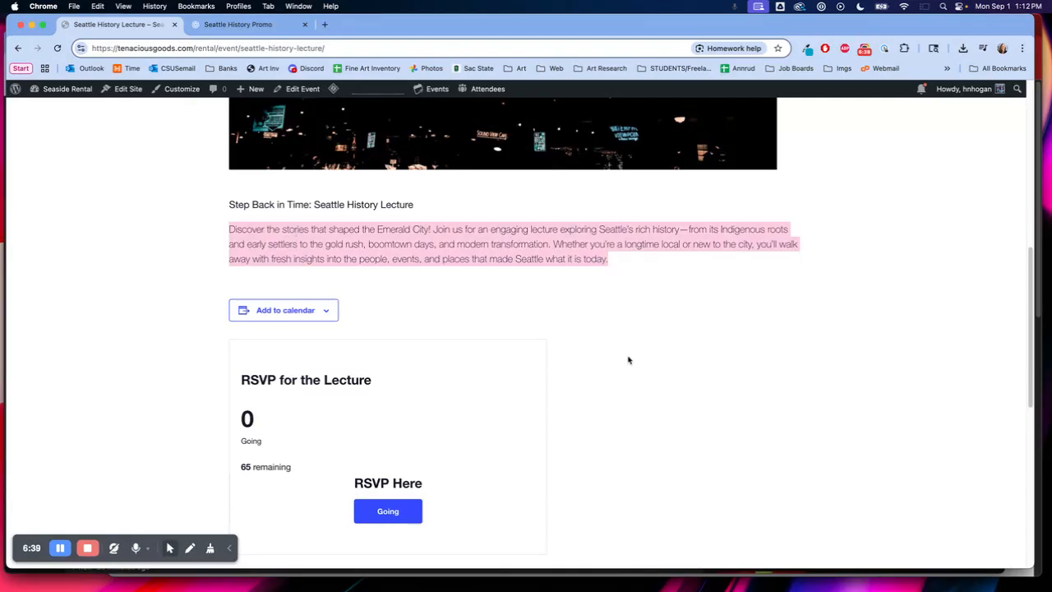
pyautogui.scroll(-6, 625, 360)
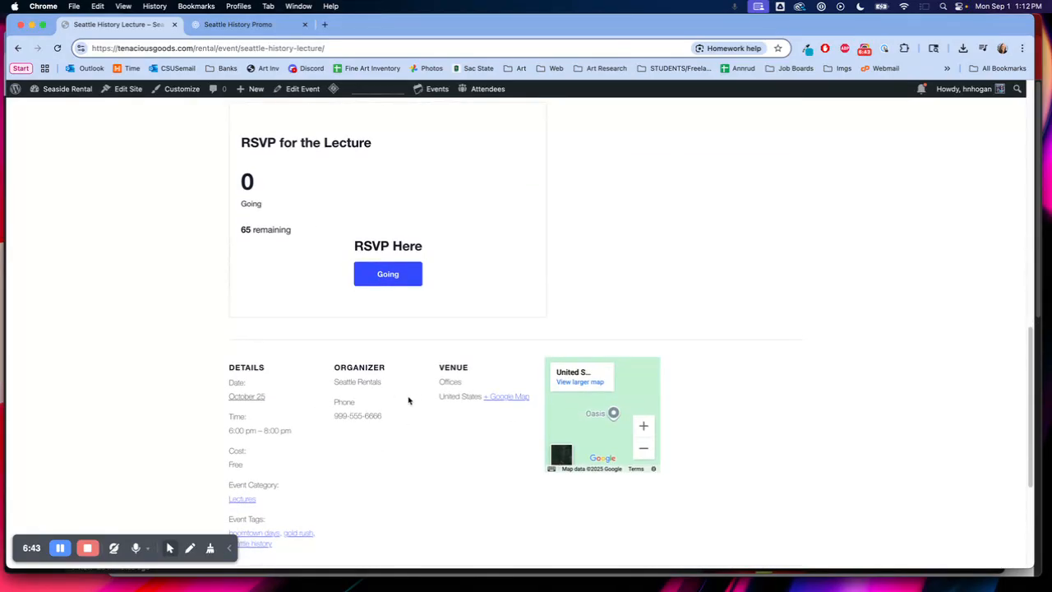
pyautogui.scroll(-1, 266, 413)
pyautogui.scroll(-2, 327, 491)
pyautogui.scroll(-1, 327, 491)
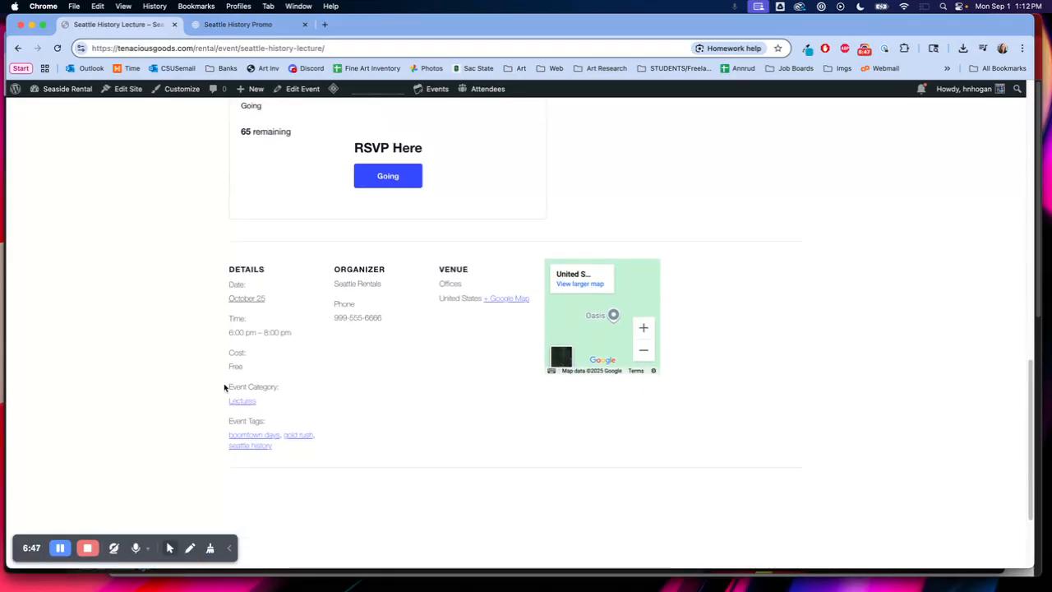
# View the Lectures category page and go from it to the list of all events.
pyautogui.click(243, 404)
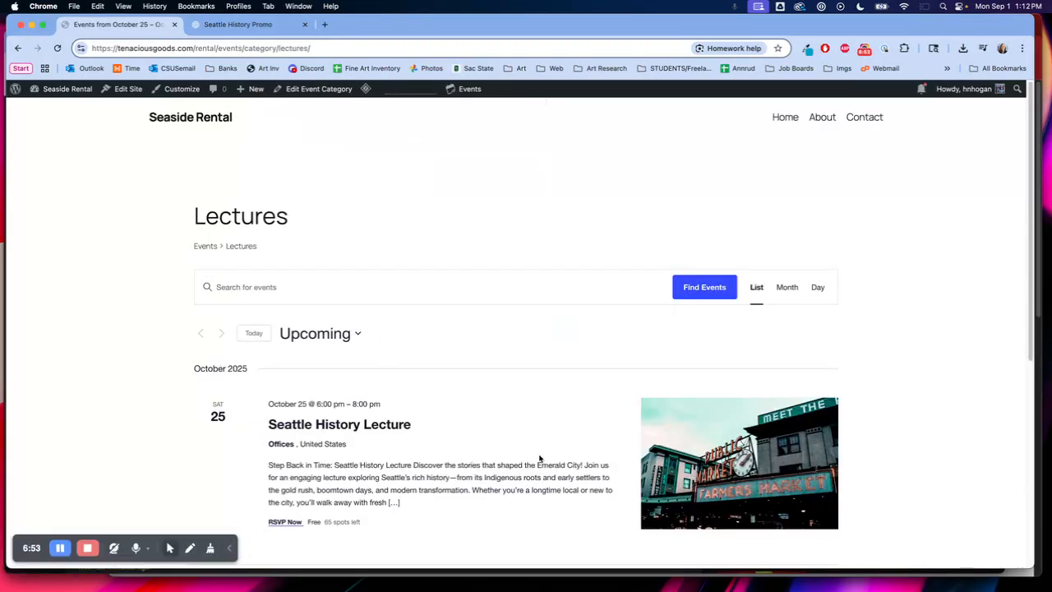
pyautogui.click(204, 246)
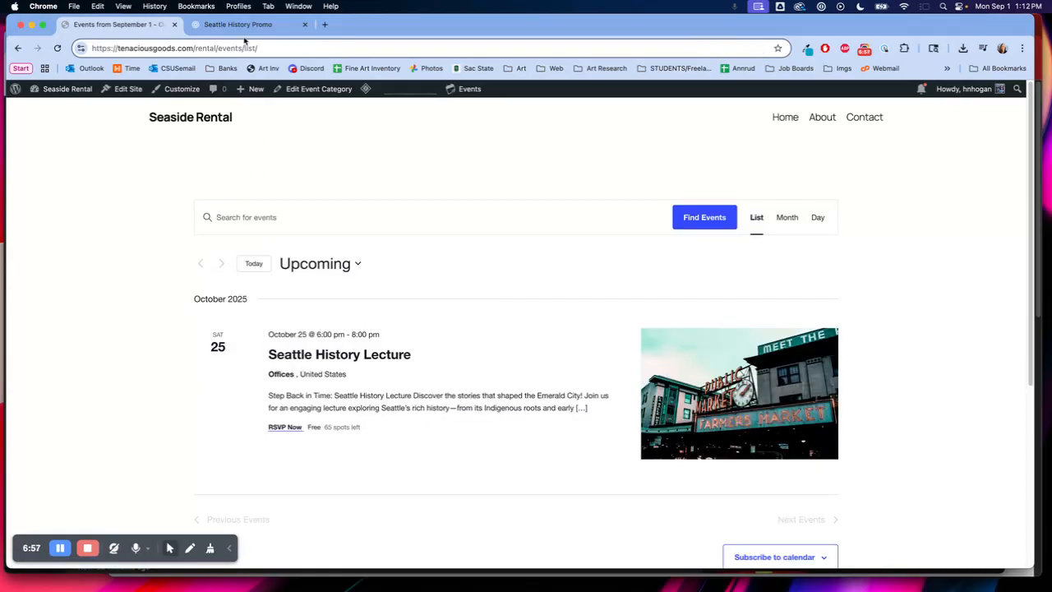
pyautogui.click(216, 48)
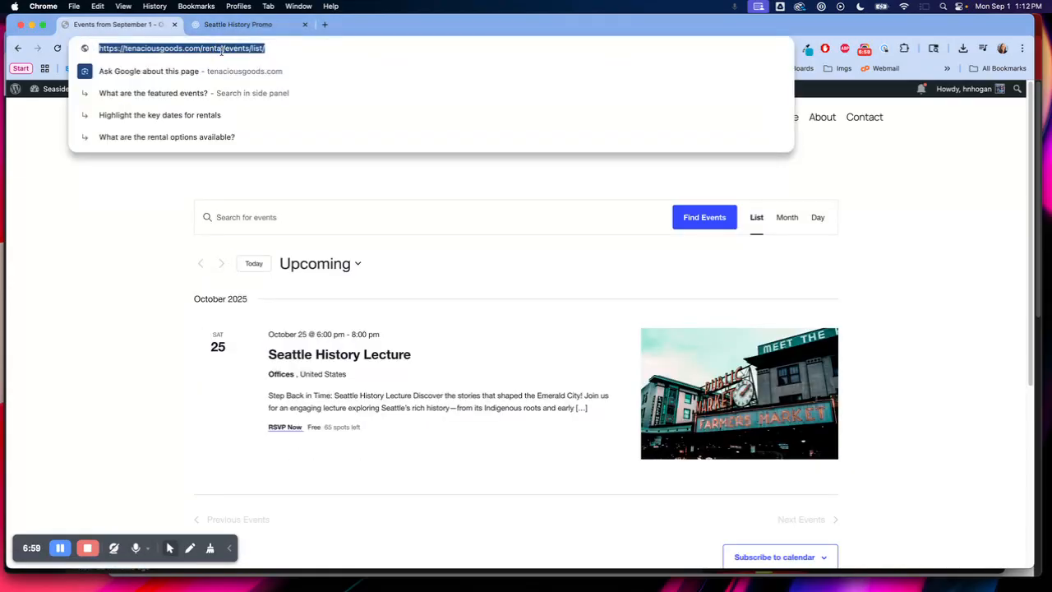
pyautogui.click(302, 192)
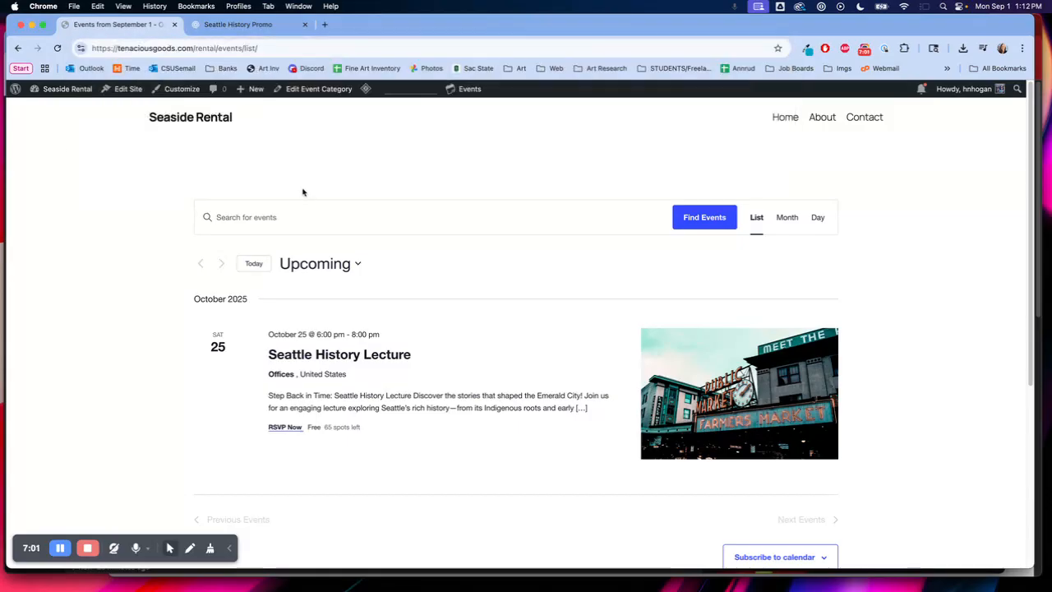
# Remove list/ from the page address and load the main events page at tenaciousgoods.com/rental/events/.
pyautogui.moveTo(243, 48); pyautogui.dragTo(281, 48)
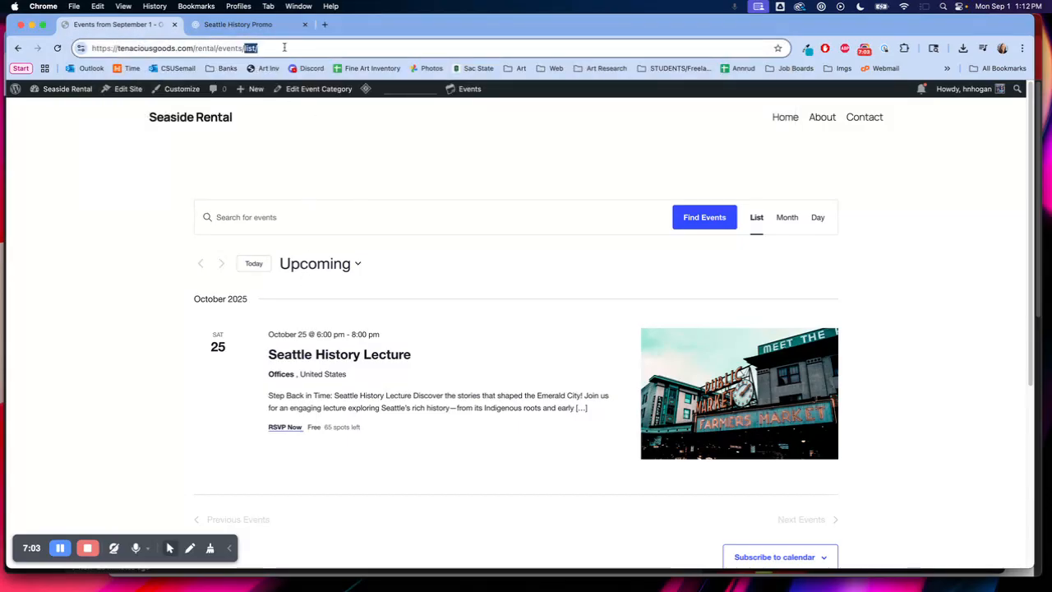
pyautogui.press('BackSpace')
pyautogui.press('Return')
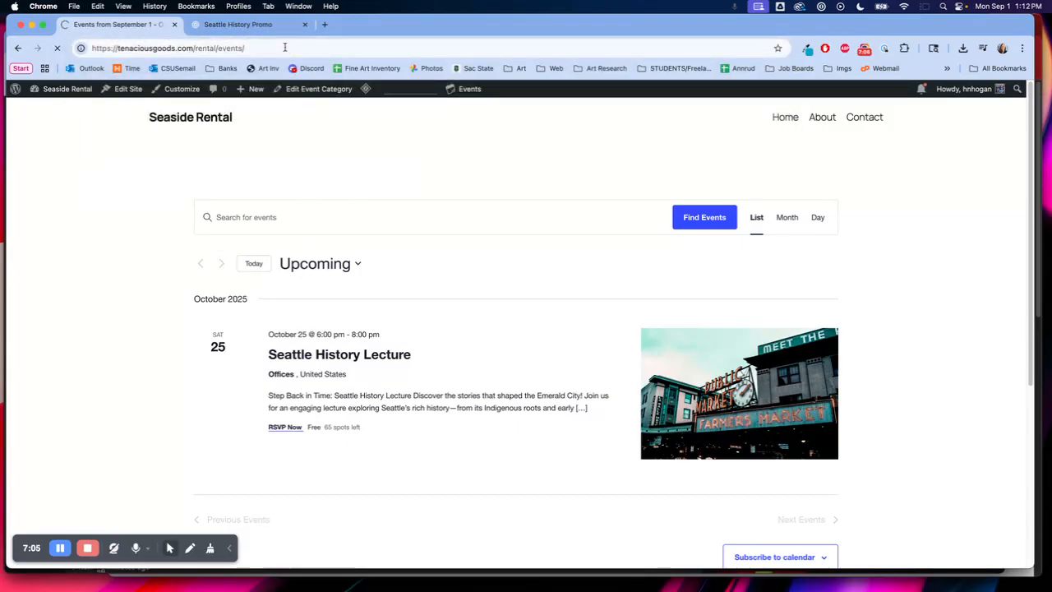
pyautogui.click(285, 49)
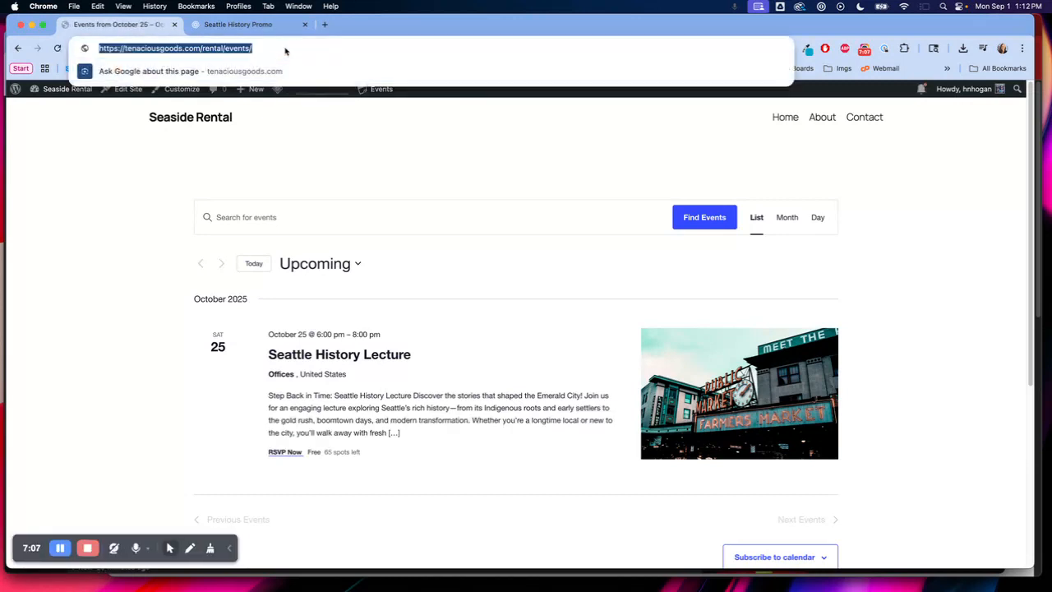
pyautogui.click(433, 194)
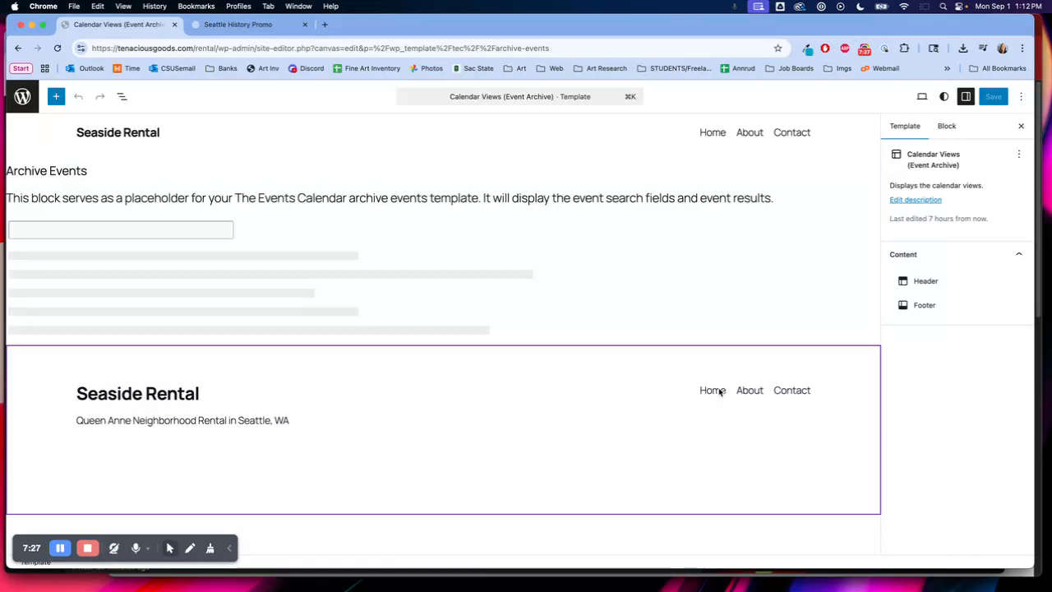
pyautogui.click(762, 134)
pyautogui.click(765, 135)
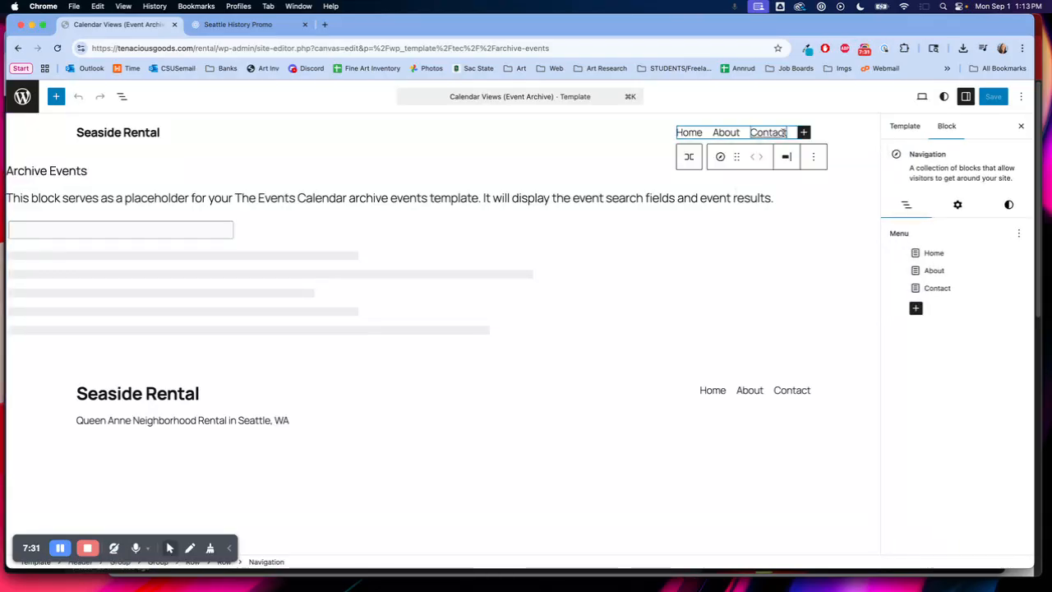
pyautogui.click(804, 133)
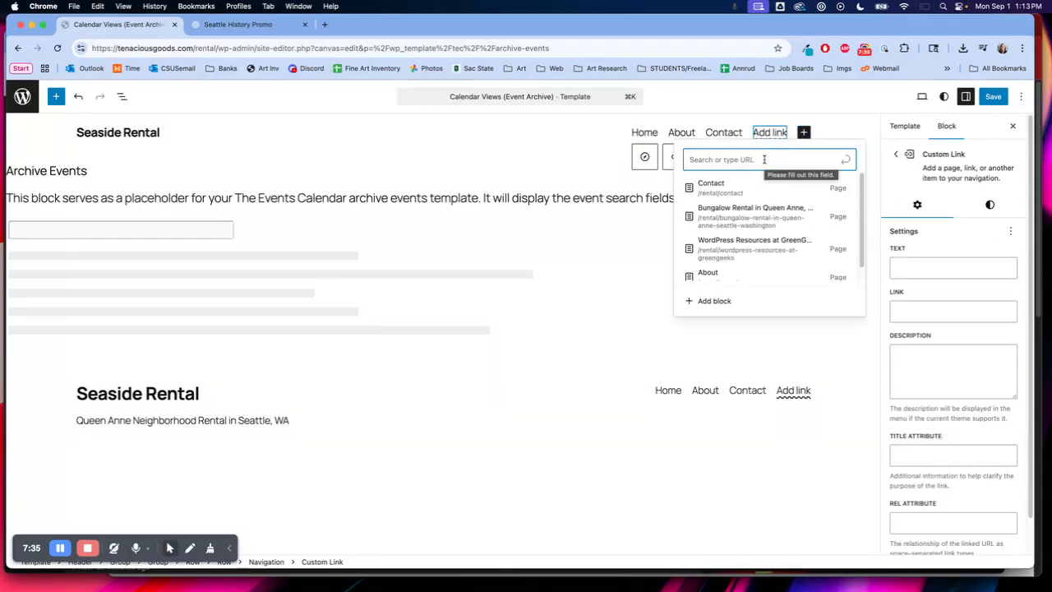
pyautogui.scroll(-1, 762, 223)
pyautogui.scroll(1, 762, 224)
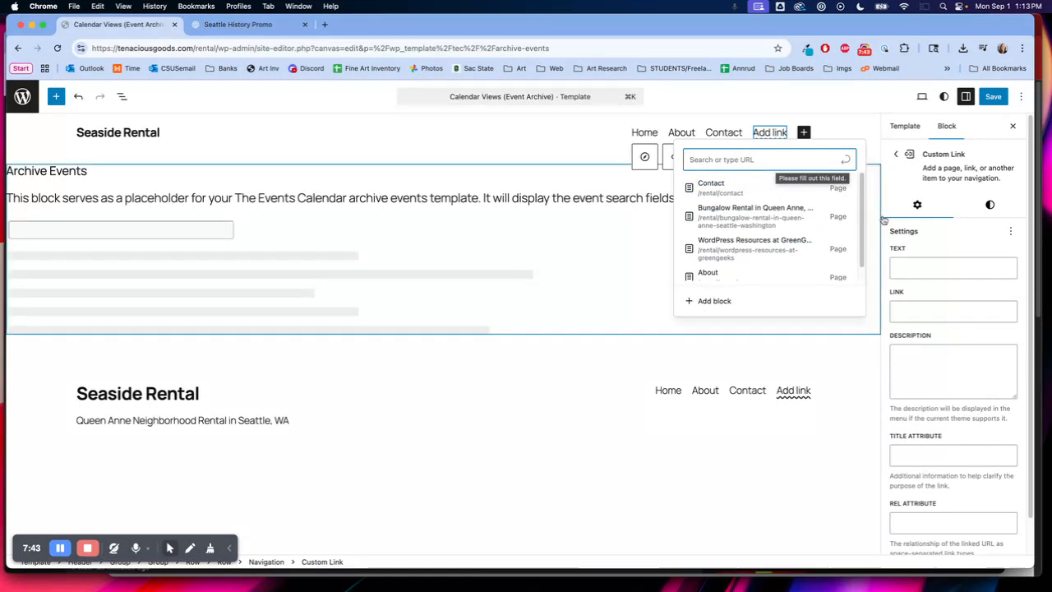
pyautogui.click(910, 266)
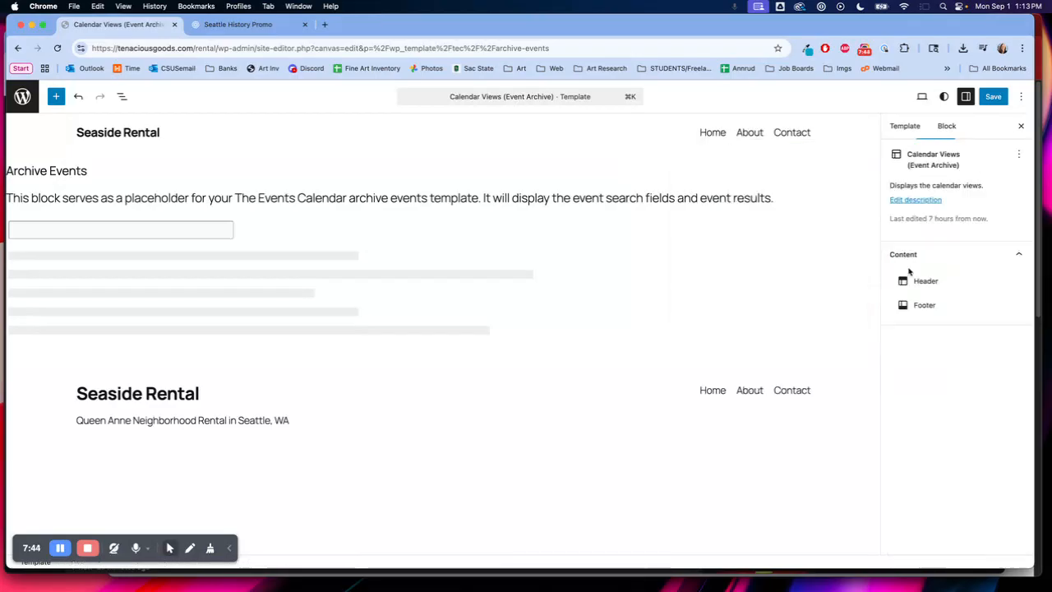
pyautogui.click(797, 137)
pyautogui.click(803, 136)
pyautogui.click(804, 133)
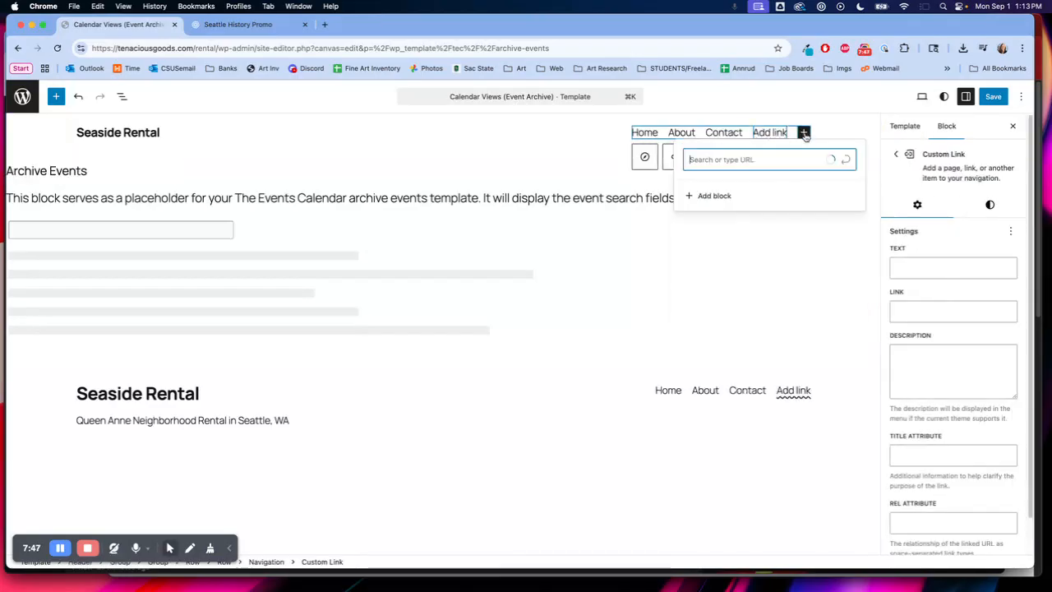
pyautogui.write('Events')
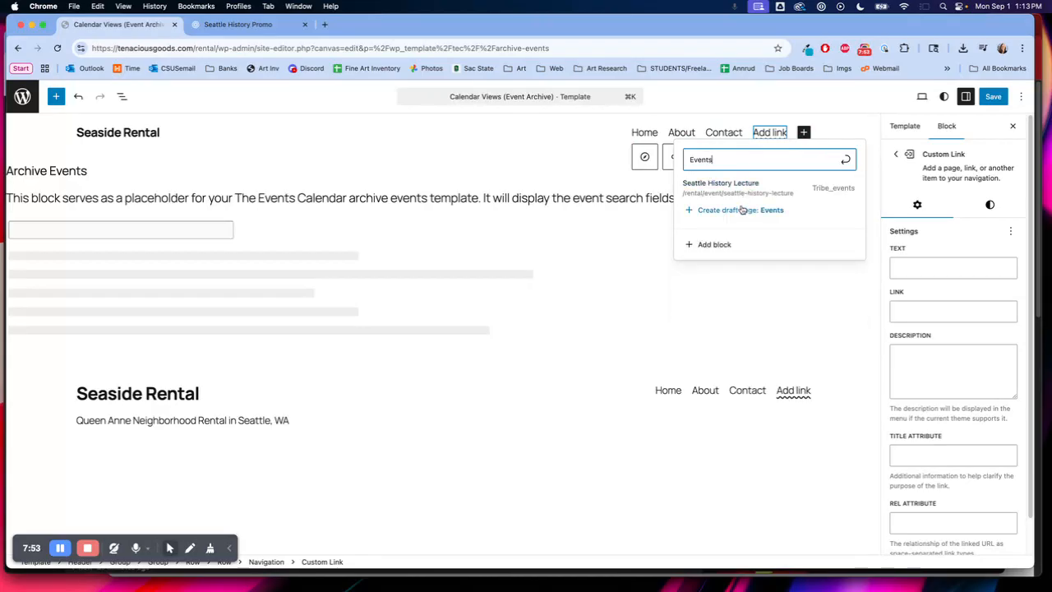
pyautogui.click(714, 244)
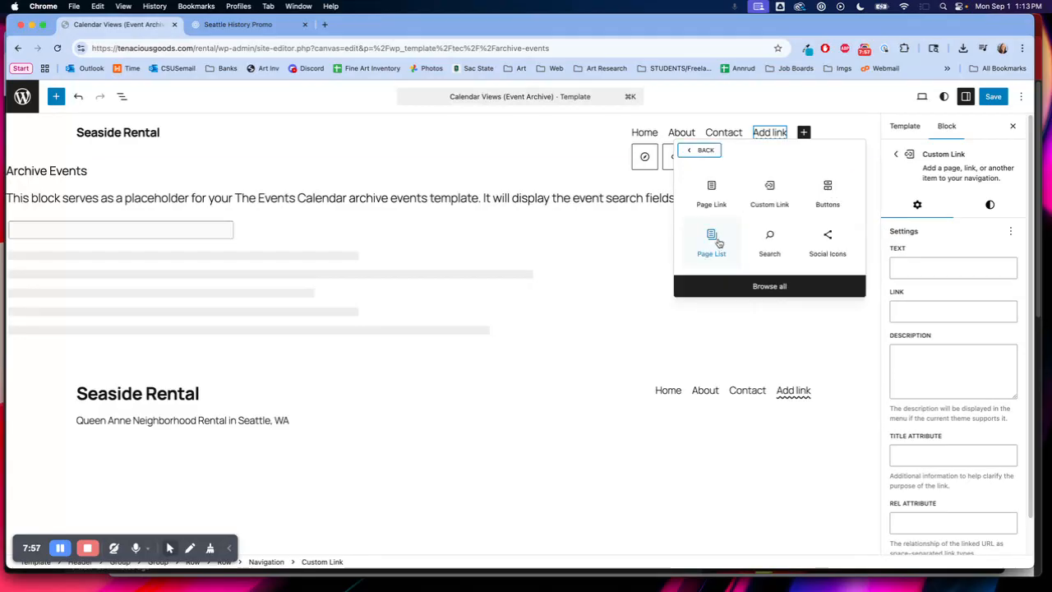
pyautogui.click(779, 195)
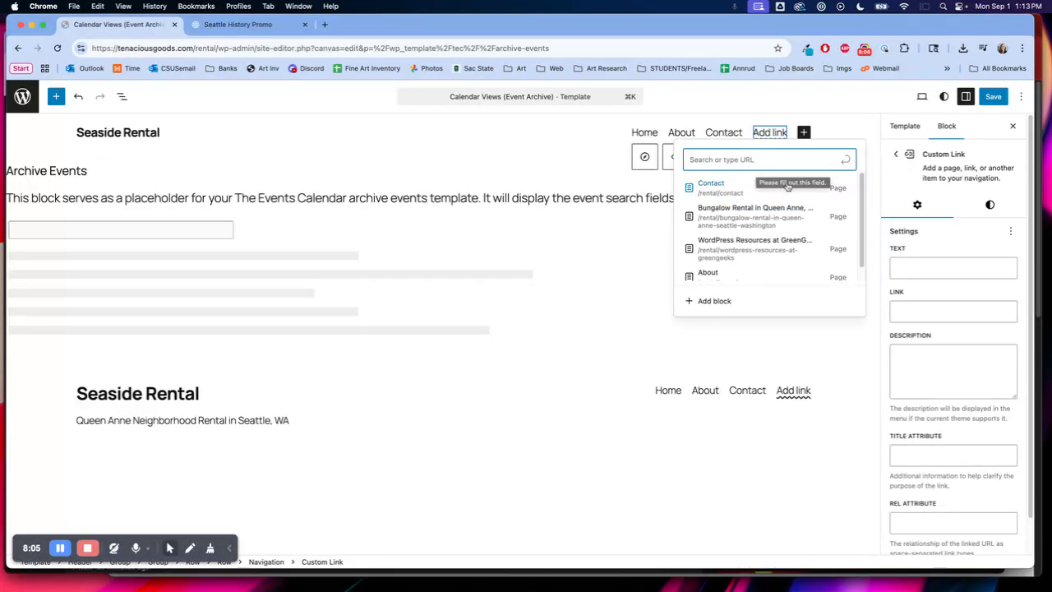
pyautogui.write('Events')
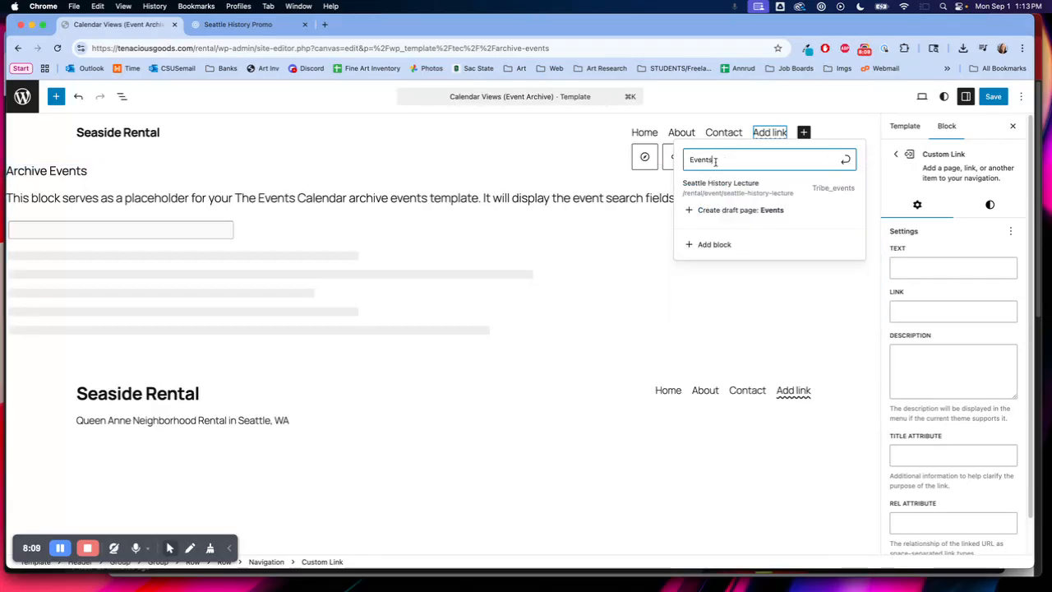
pyautogui.click(668, 167)
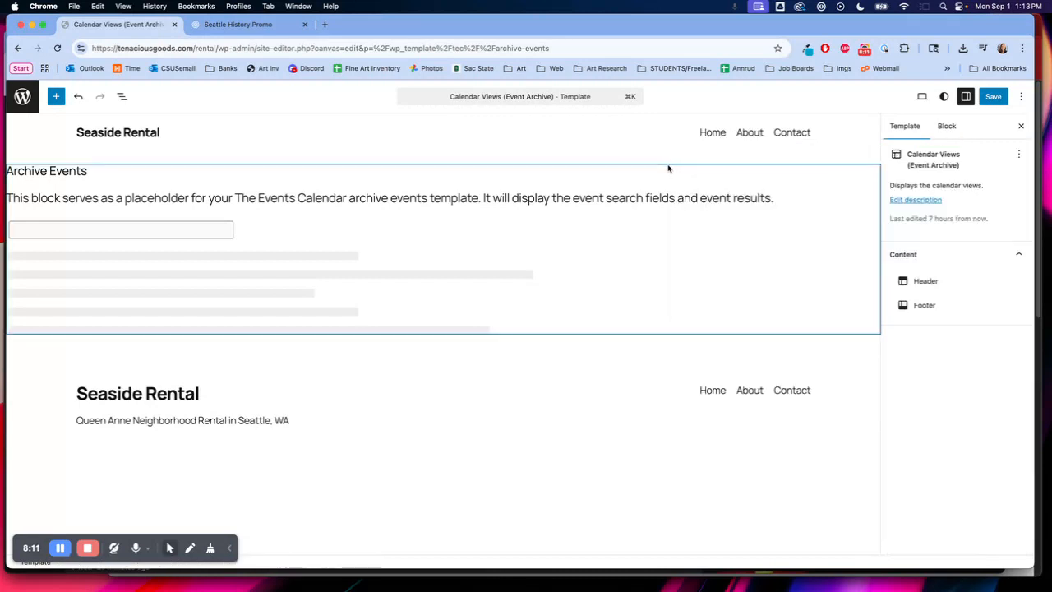
pyautogui.click(789, 134)
pyautogui.click(803, 134)
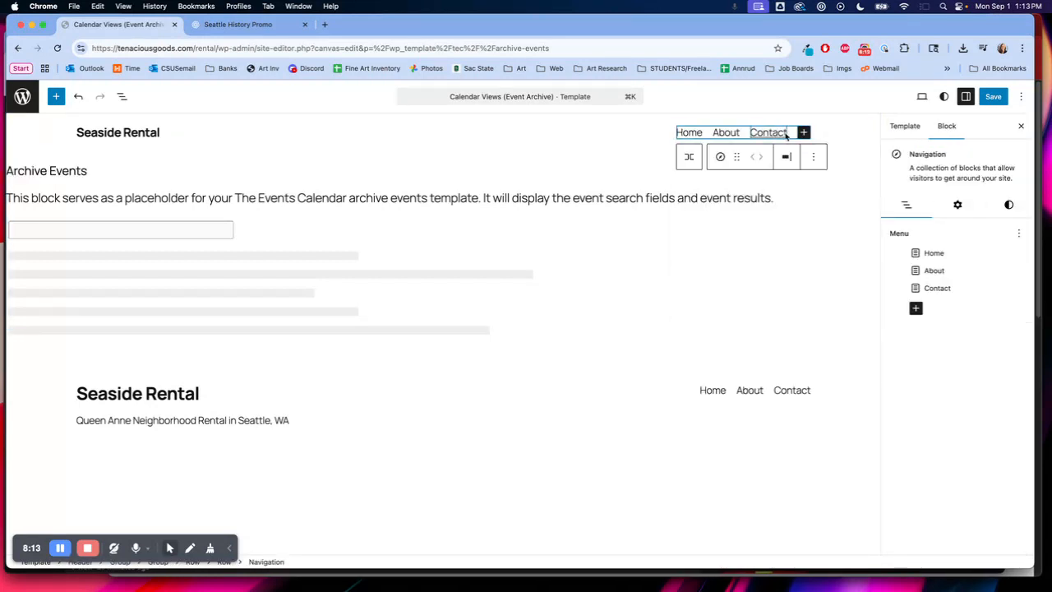
pyautogui.click(916, 308)
pyautogui.click(822, 391)
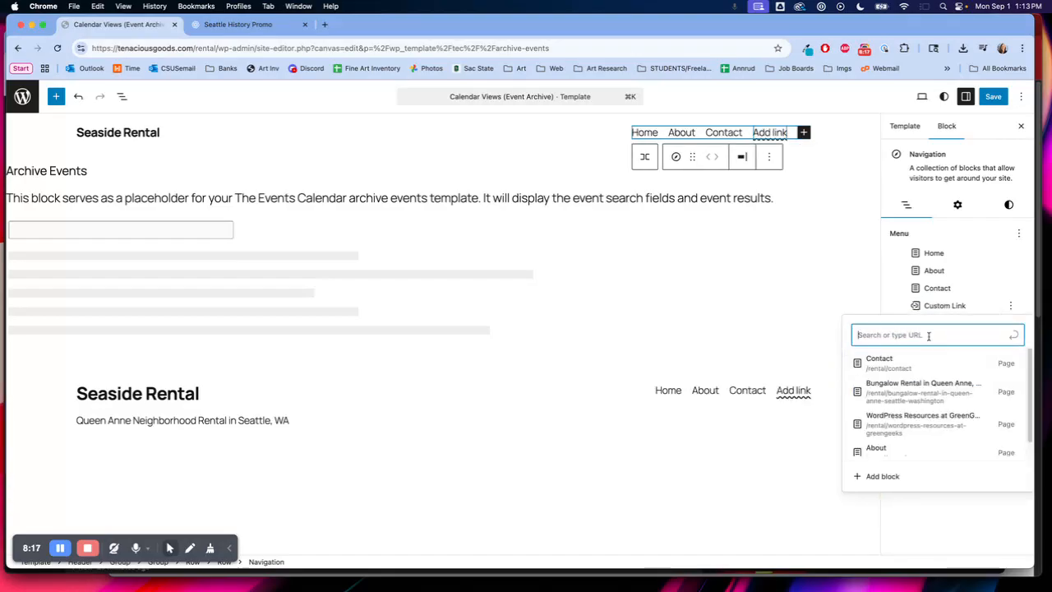
pyautogui.click(951, 306)
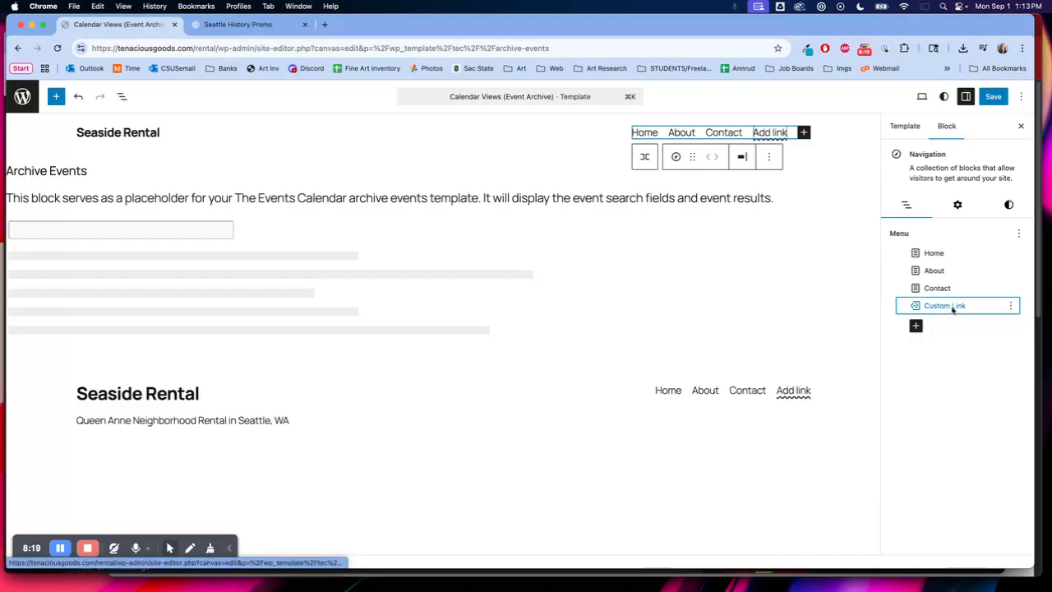
pyautogui.click(953, 307)
pyautogui.click(929, 271)
pyautogui.write('Event')
pyautogui.click(929, 313)
pyautogui.press('super+v')
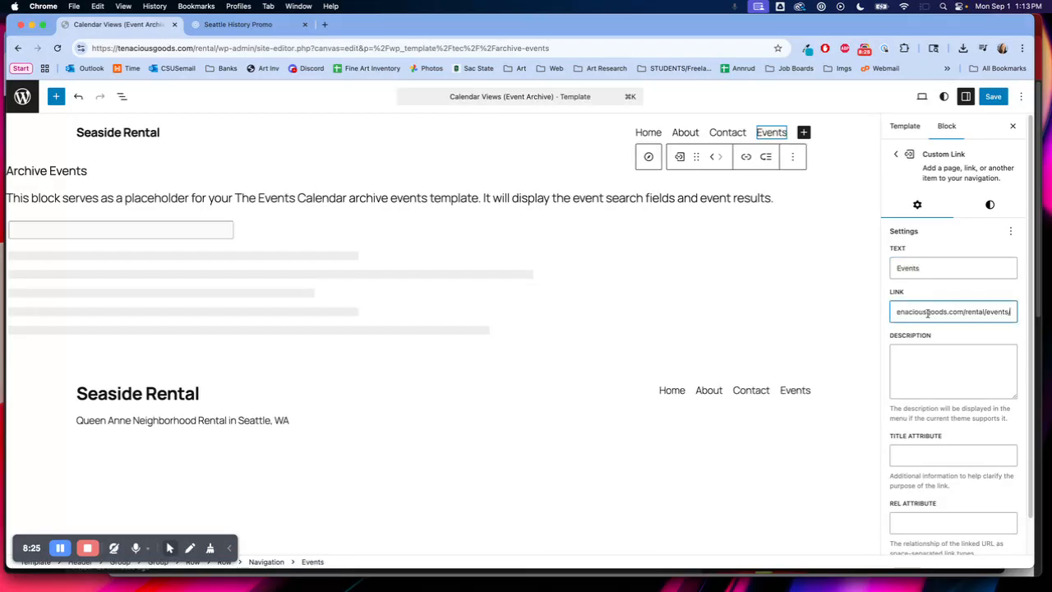
# Save the template together with the changed navigation menu.
pyautogui.click(927, 369)
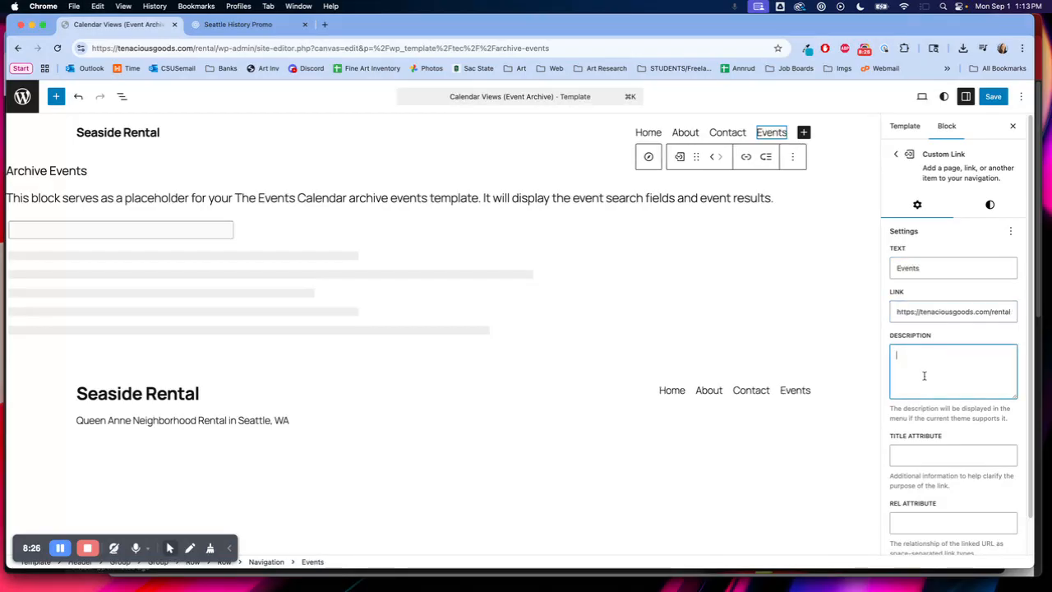
pyautogui.click(995, 97)
pyautogui.click(991, 97)
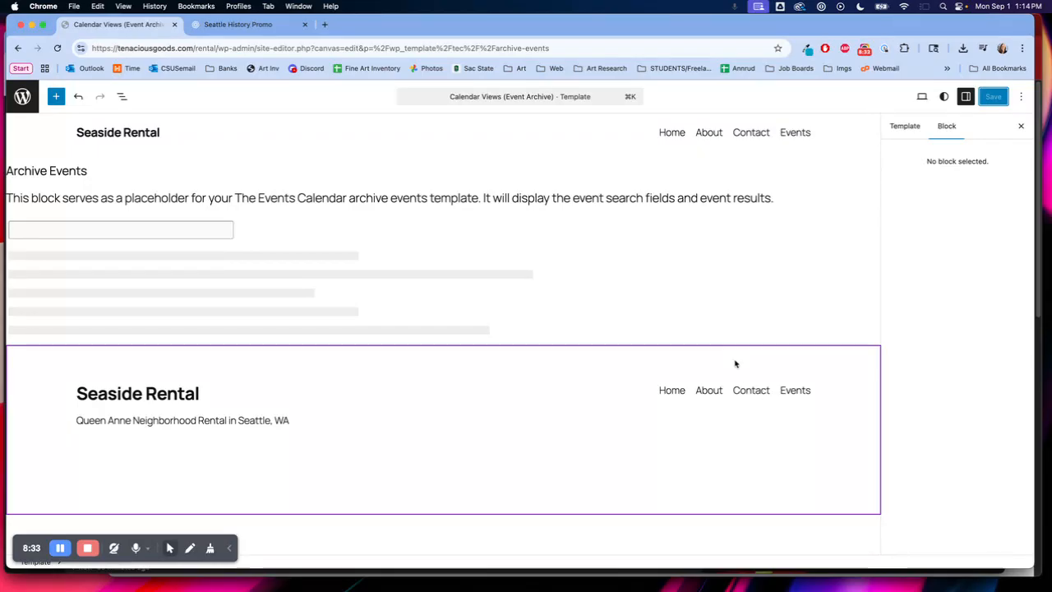
# Load the site's front page at tenaciousgoods.com/rental/ and follow its Events navigation link to check it.
pyautogui.click(216, 48)
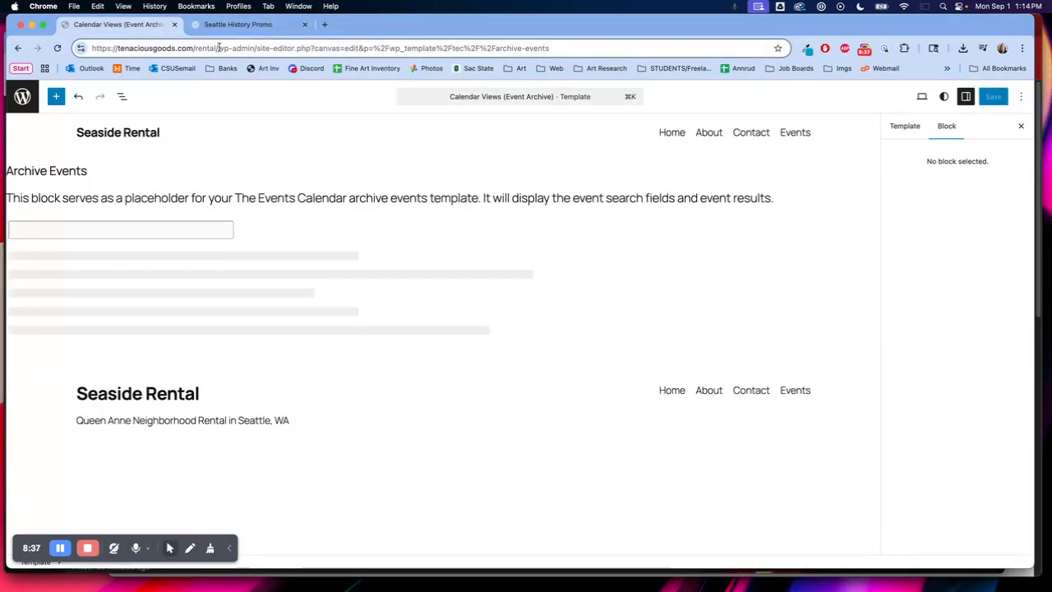
pyautogui.moveTo(218, 48); pyautogui.dragTo(238, 56)
pyautogui.press('BackSpace')
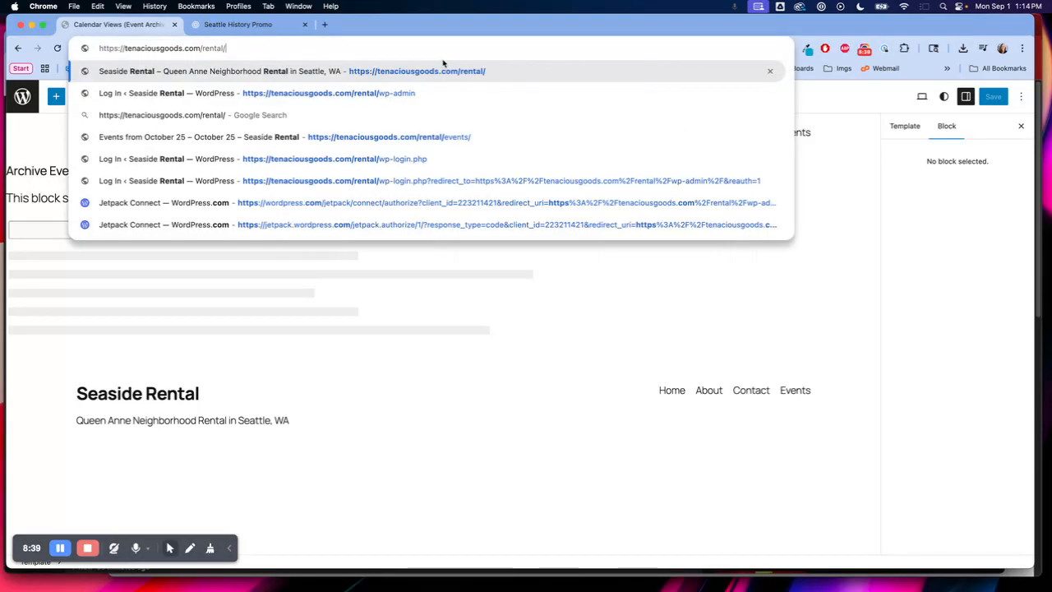
pyautogui.press('Return')
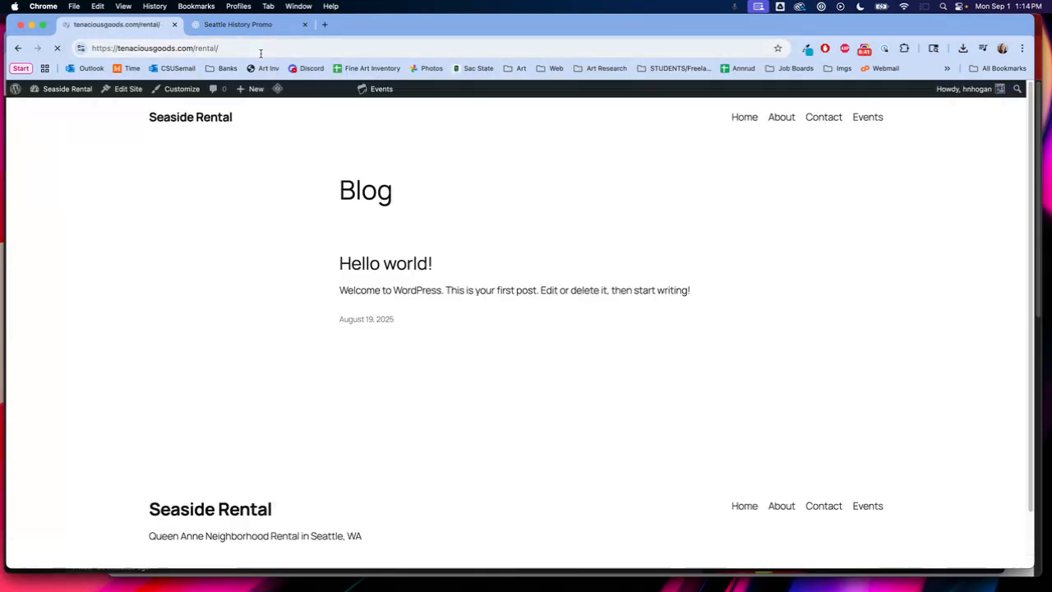
pyautogui.click(868, 118)
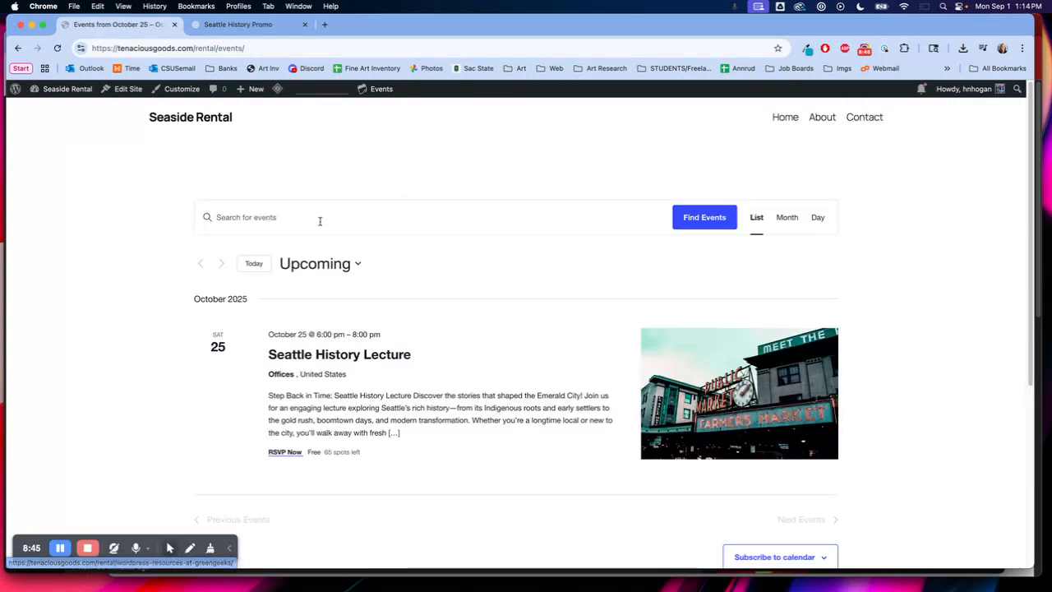
# Create a new event titled Kittens at Downtown Office.
pyautogui.moveTo(256, 88)
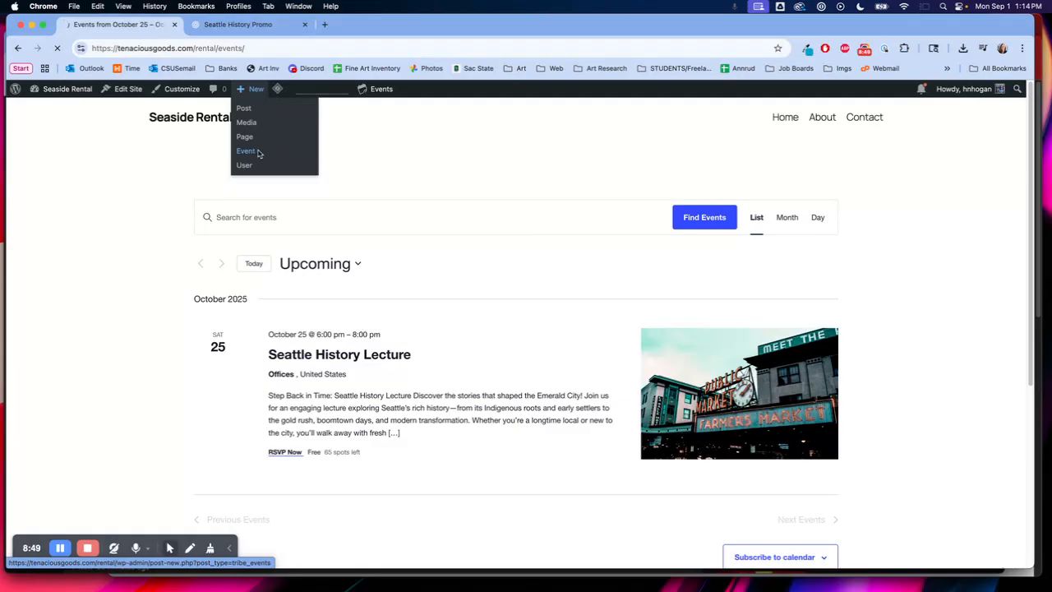
pyautogui.click(257, 152)
pyautogui.write('Kittens at ')
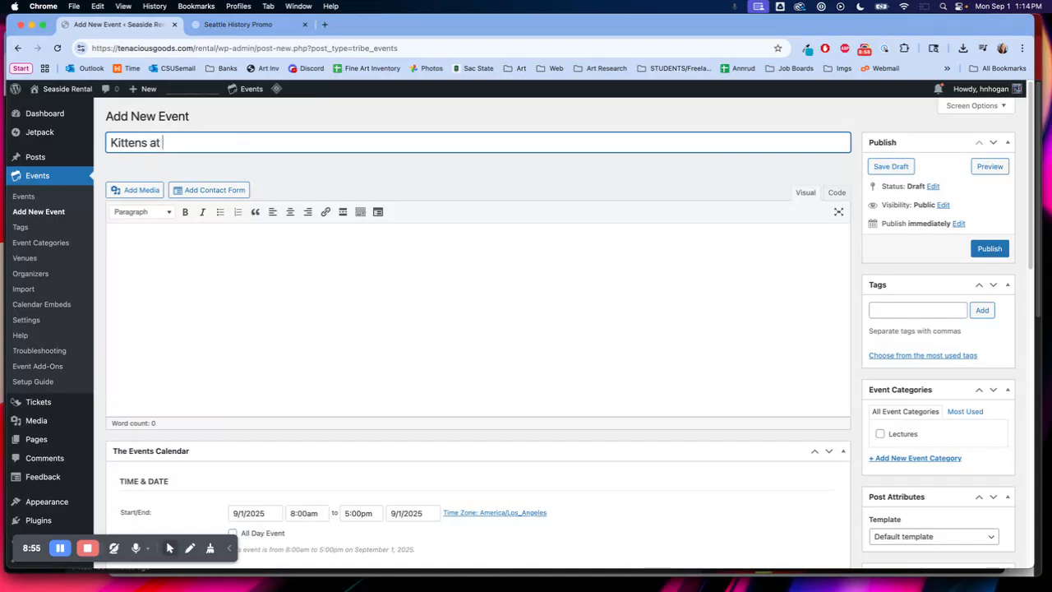
pyautogui.write('Downtown Office')
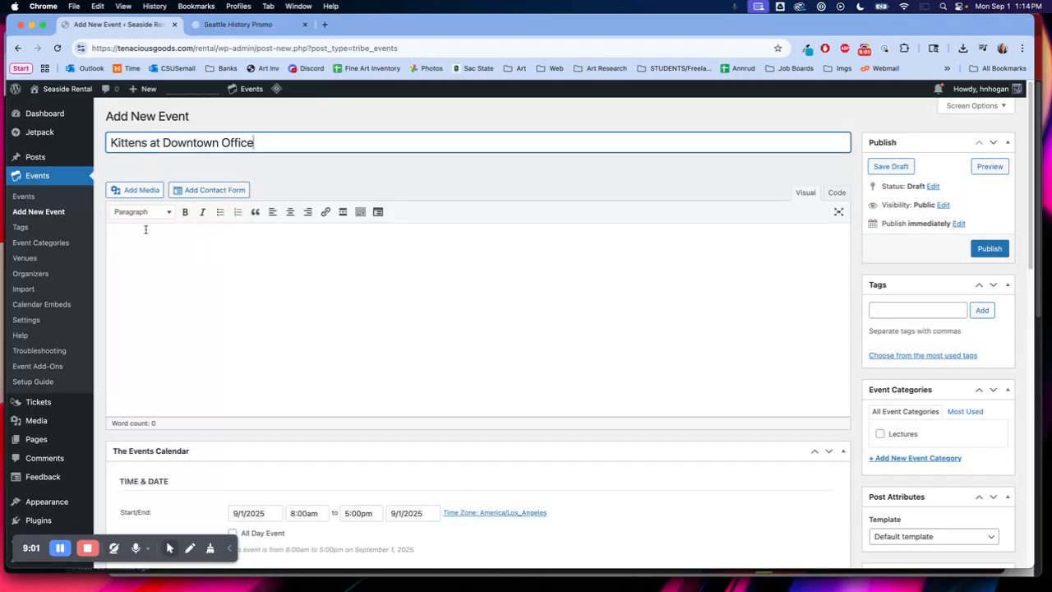
# Switch to ChatGPT and submit the prompt "Kittens at Downtown Office event promot text".
pyautogui.click(244, 24)
pyautogui.click(442, 535)
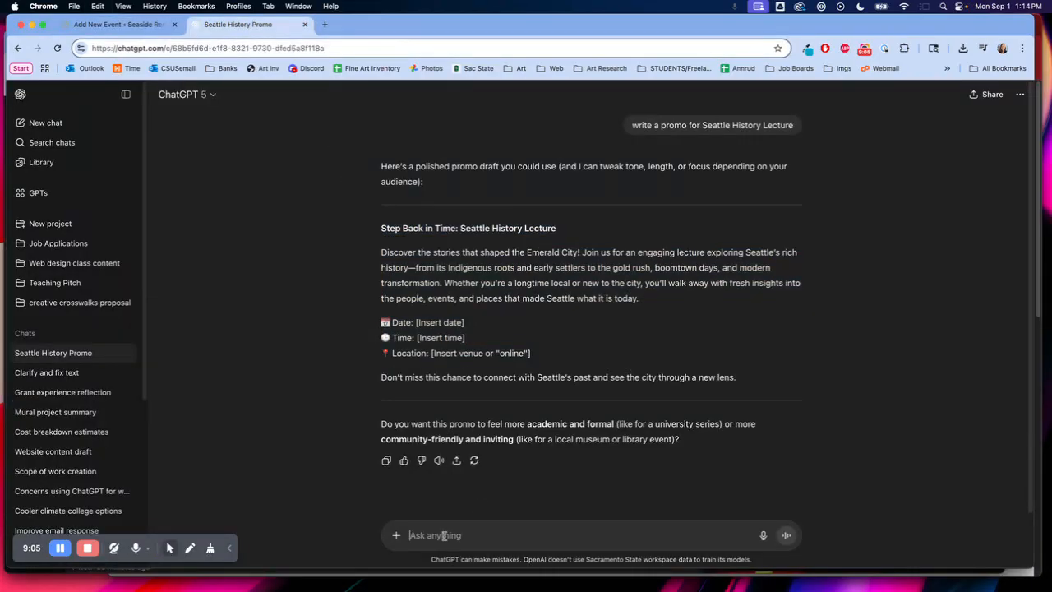
pyautogui.write('Kittens at Downtown Office')
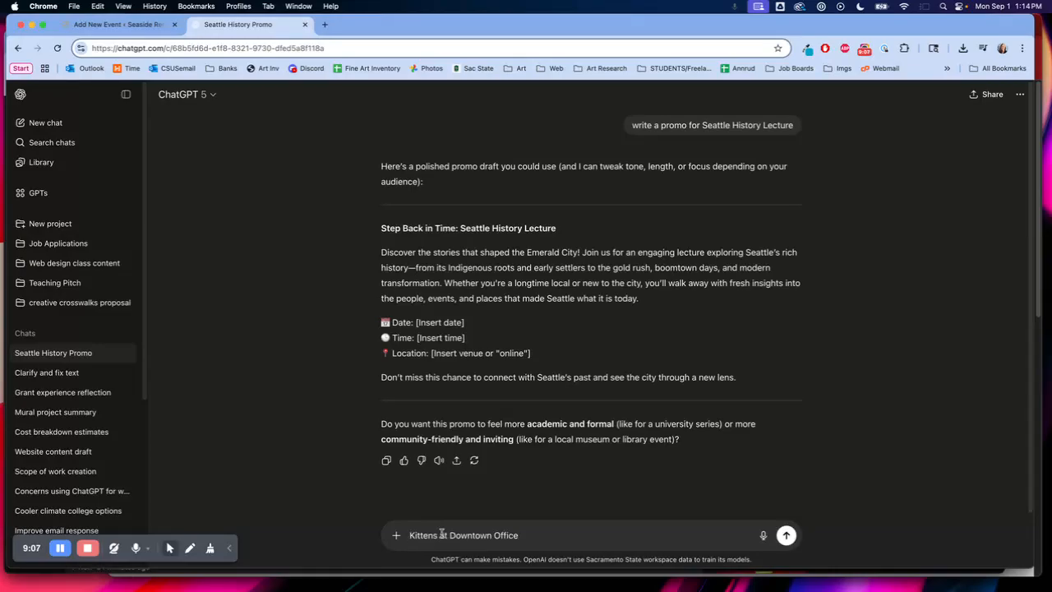
pyautogui.write('event promot text')
pyautogui.press('Return')
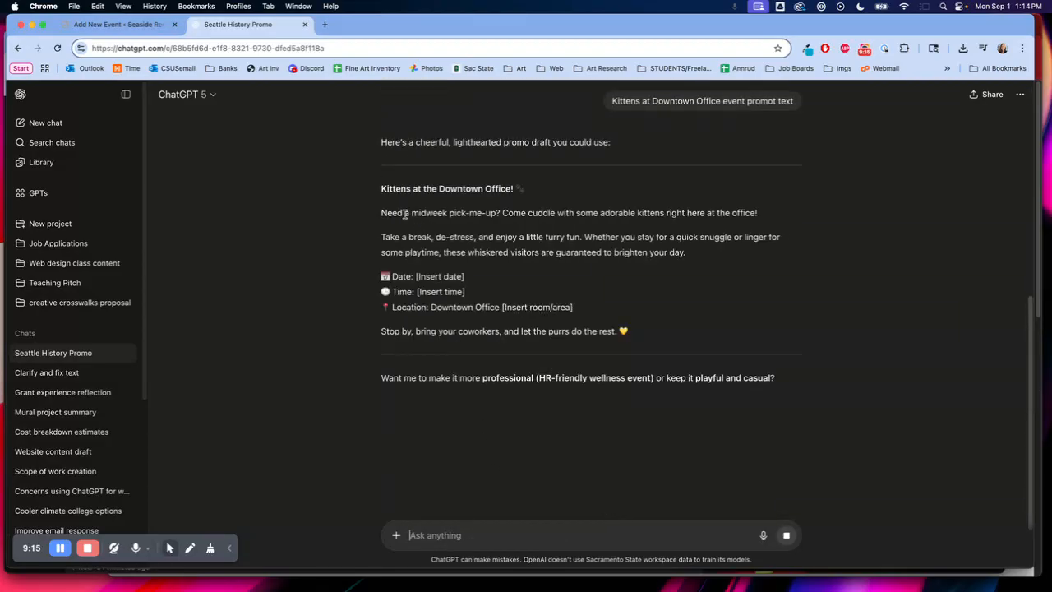
# Copy the generated kitten promo text below its heading and paste it into the new event's description in WordPress.
pyautogui.moveTo(382, 212); pyautogui.dragTo(716, 331)
pyautogui.press('super+c')
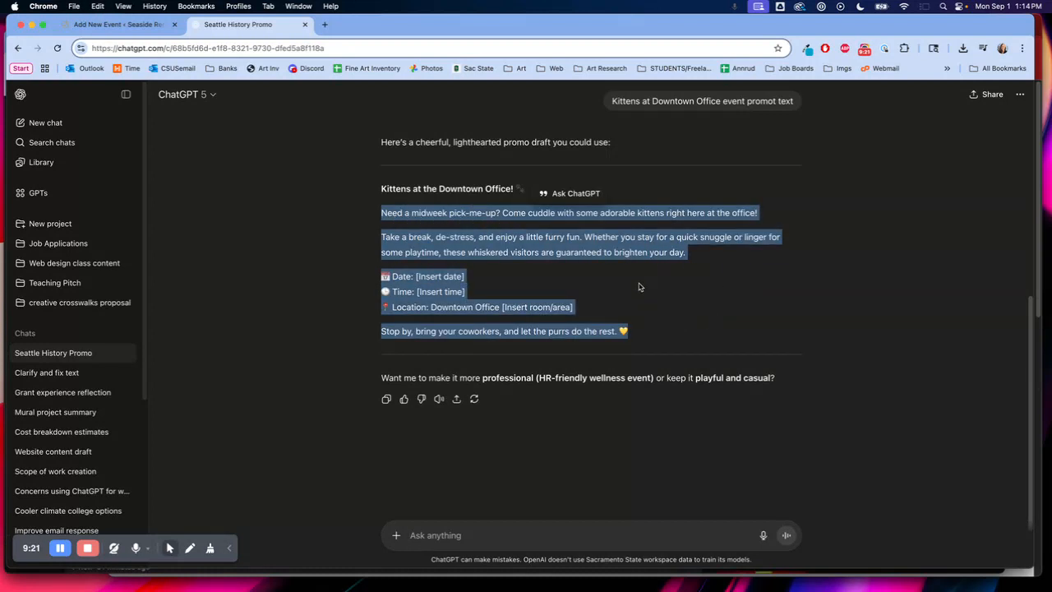
pyautogui.click(132, 24)
pyautogui.click(253, 266)
pyautogui.press('super+v')
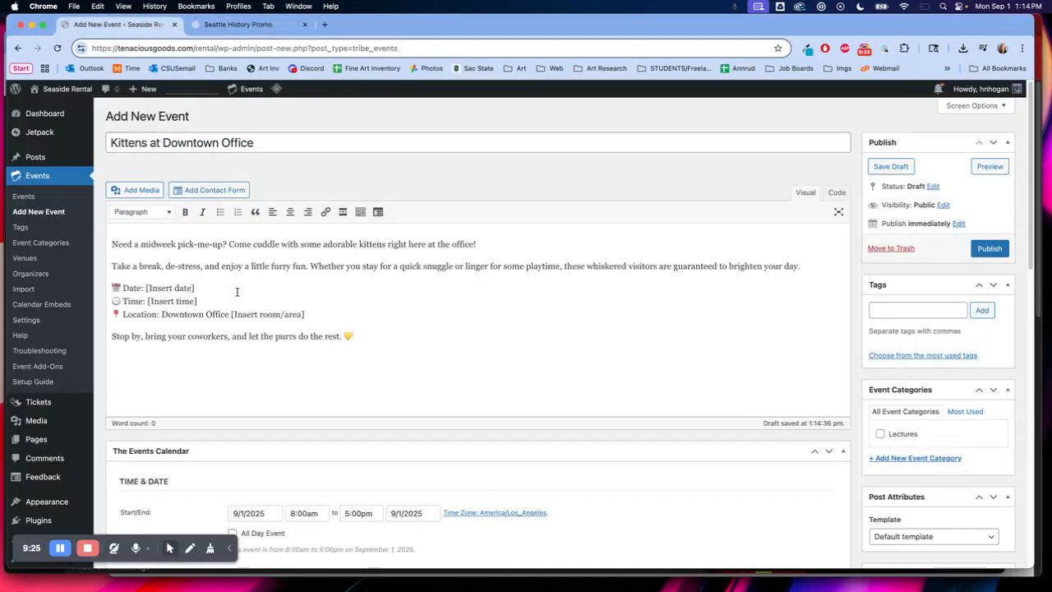
# Delete the date, time and location placeholder lines from the event description.
pyautogui.moveTo(318, 311); pyautogui.dragTo(110, 281)
pyautogui.press('BackSpace')
pyautogui.press('BackSpace')
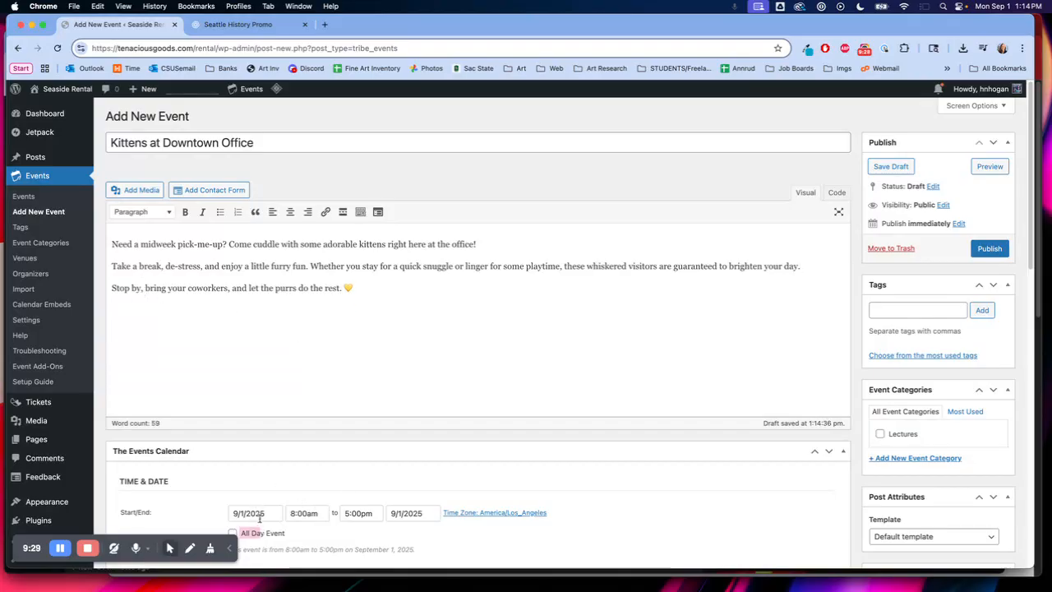
# Set the event's date to 10/29/2025.
pyautogui.click(262, 513)
pyautogui.click(531, 480)
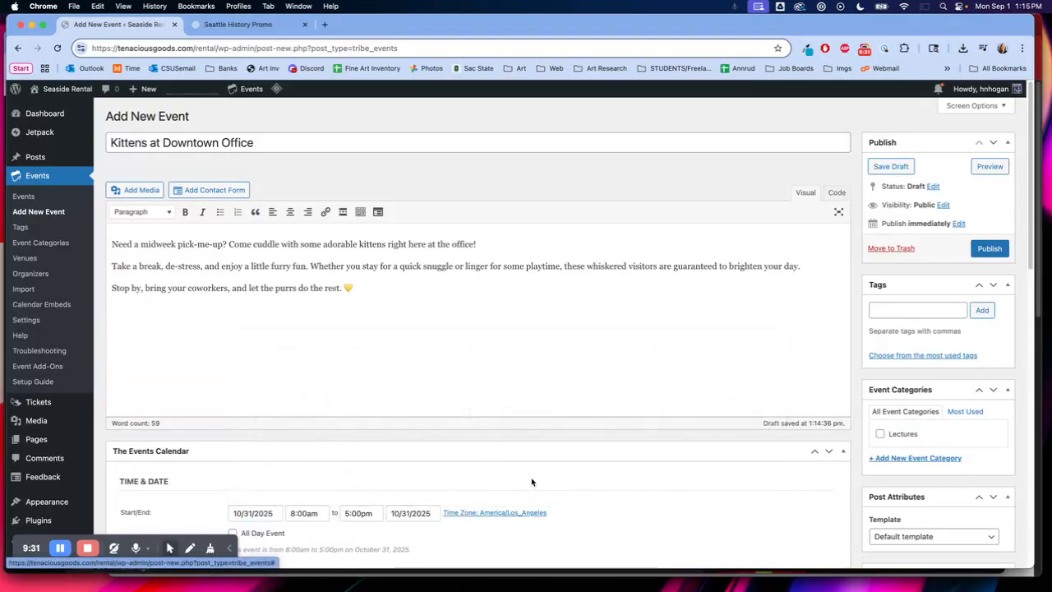
pyautogui.click(278, 513)
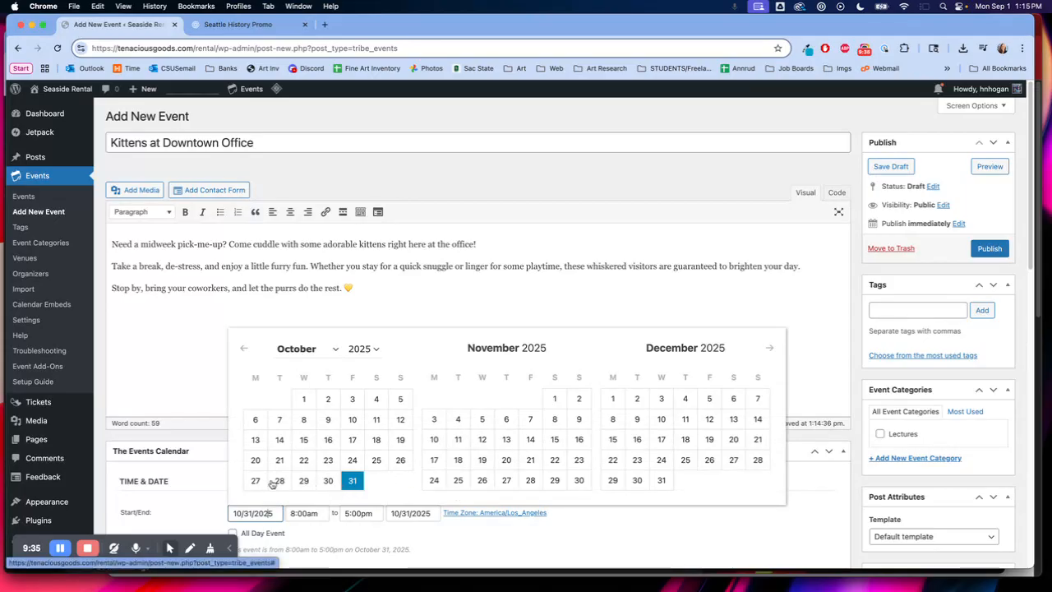
pyautogui.click(303, 481)
# Set the event's start time to 12:00pm and its end time to 2:00pm.
pyautogui.click(305, 513)
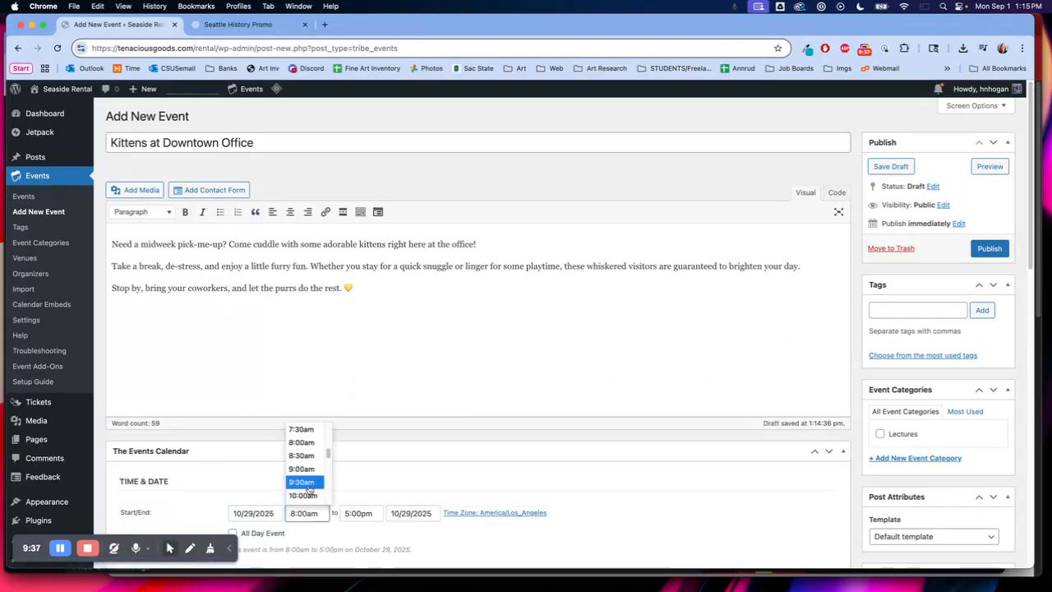
pyautogui.scroll(-3, 309, 490)
pyautogui.click(305, 489)
pyautogui.click(343, 513)
pyautogui.scroll(6, 357, 465)
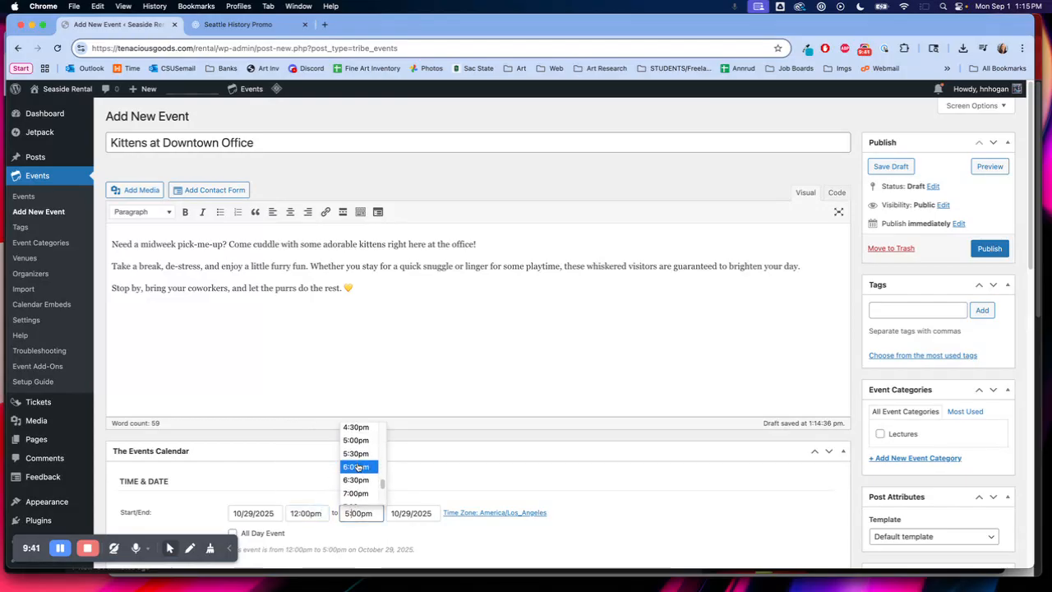
pyautogui.scroll(-1, 356, 484)
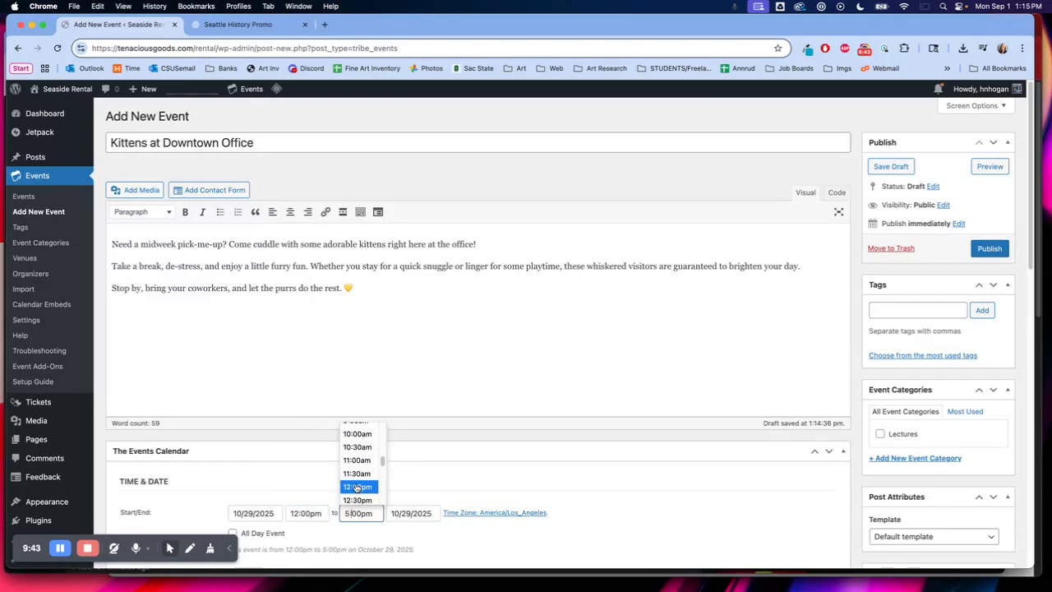
pyautogui.scroll(-3, 356, 489)
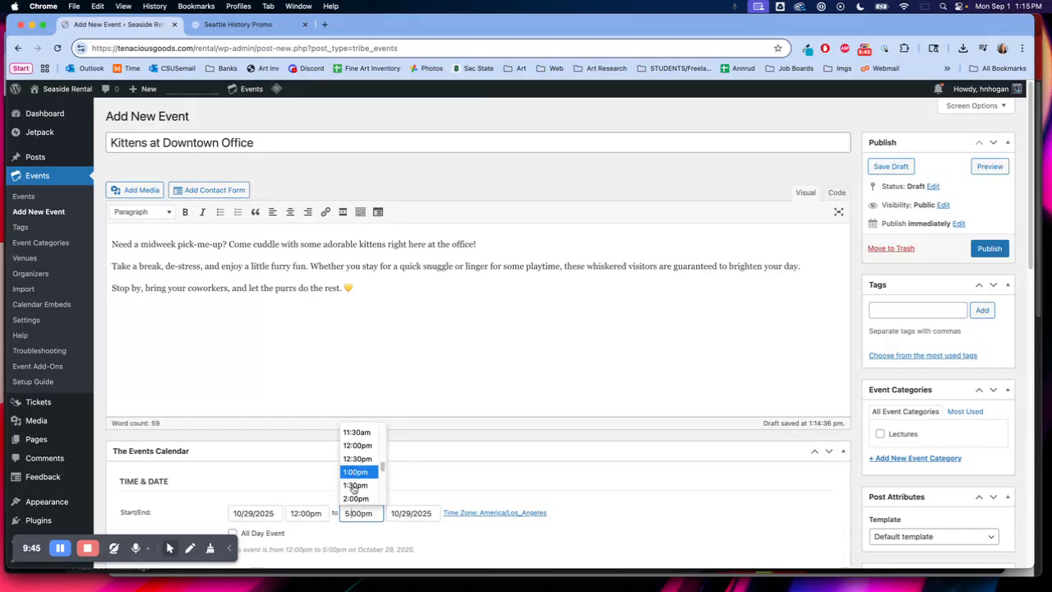
pyautogui.click(353, 498)
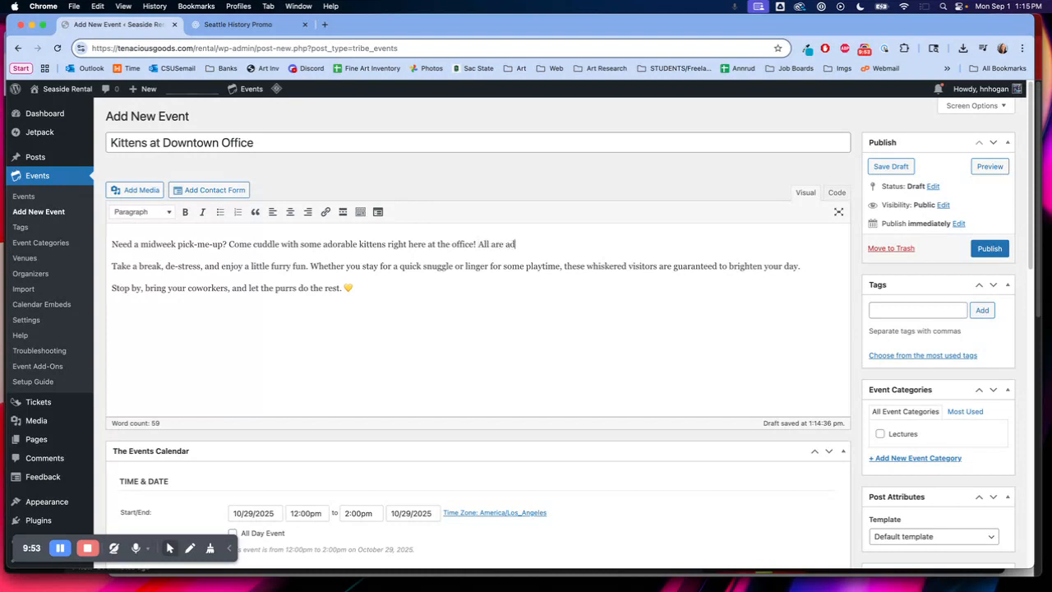
# Extend the description's first paragraph with "All are adoptable, take home a new family member.".
pyautogui.write('le')
pyautogui.write(', take home a new family memer')
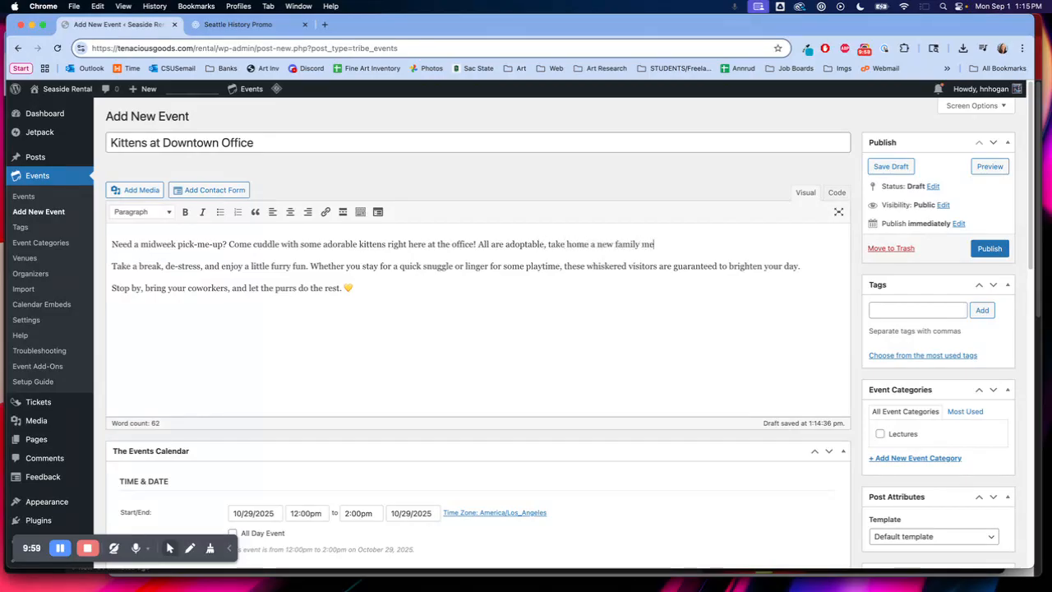
pyautogui.press('BackSpace')
pyautogui.write('ber')
pyautogui.scroll(-10, 564, 460)
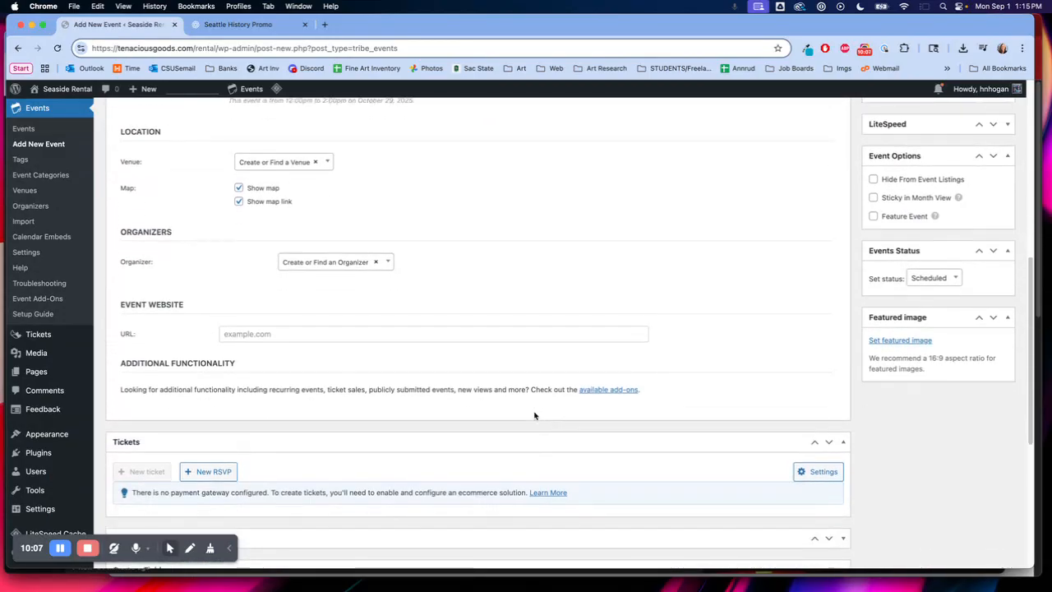
pyautogui.scroll(-5, 534, 416)
pyautogui.scroll(15, 723, 362)
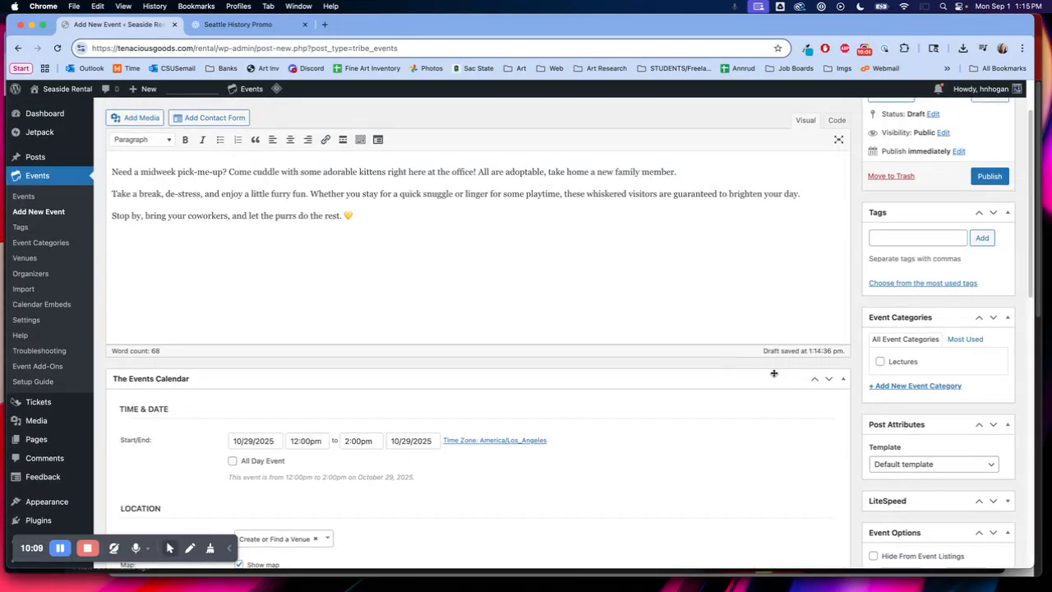
# Create a new event category named "Fun" and assign it to the event.
pyautogui.scroll(-1, 810, 413)
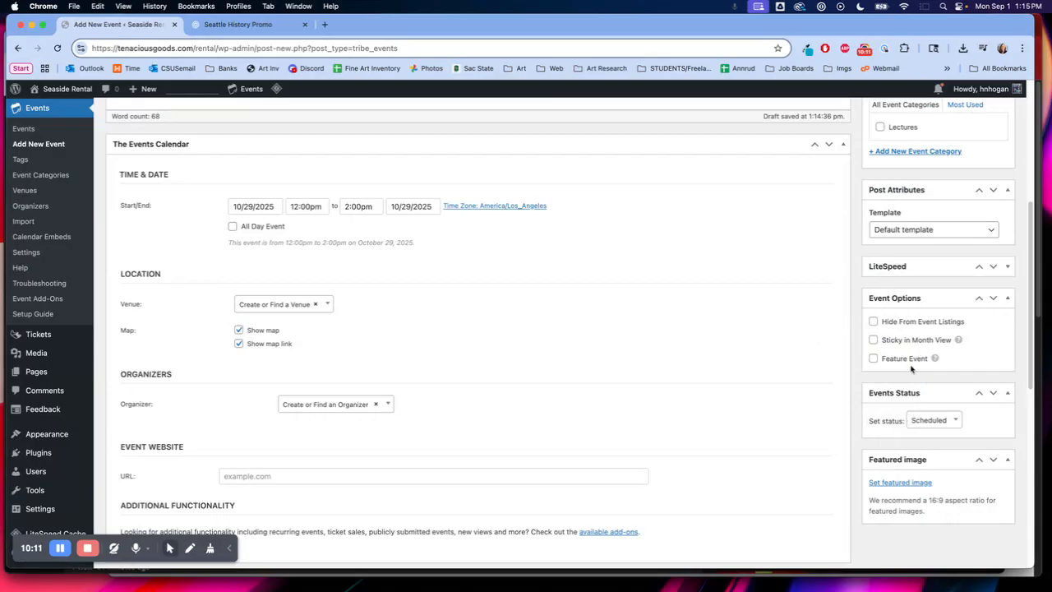
pyautogui.scroll(3, 914, 328)
pyautogui.scroll(1, 916, 319)
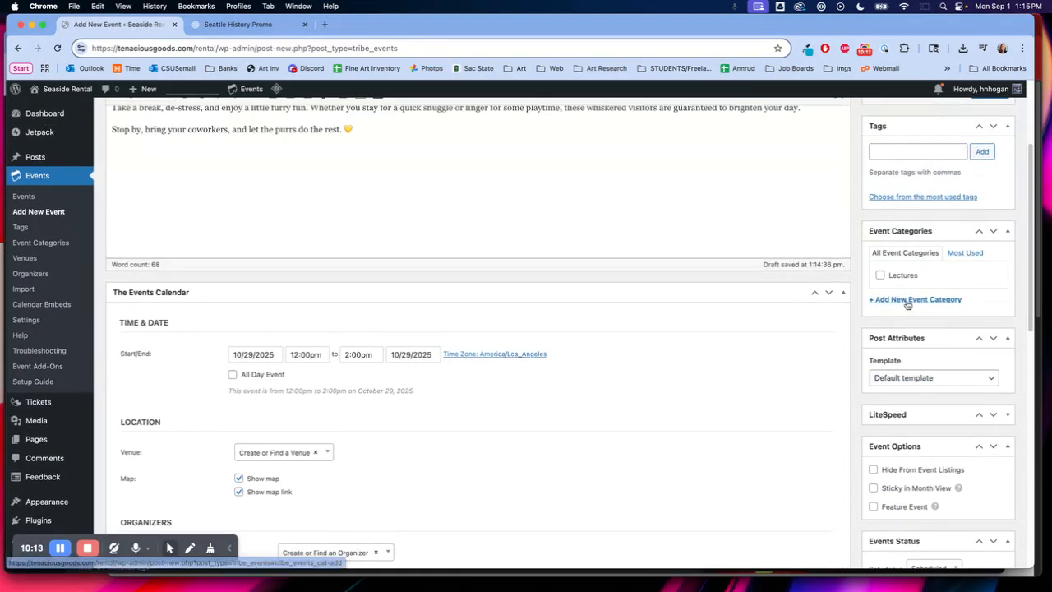
pyautogui.click(904, 300)
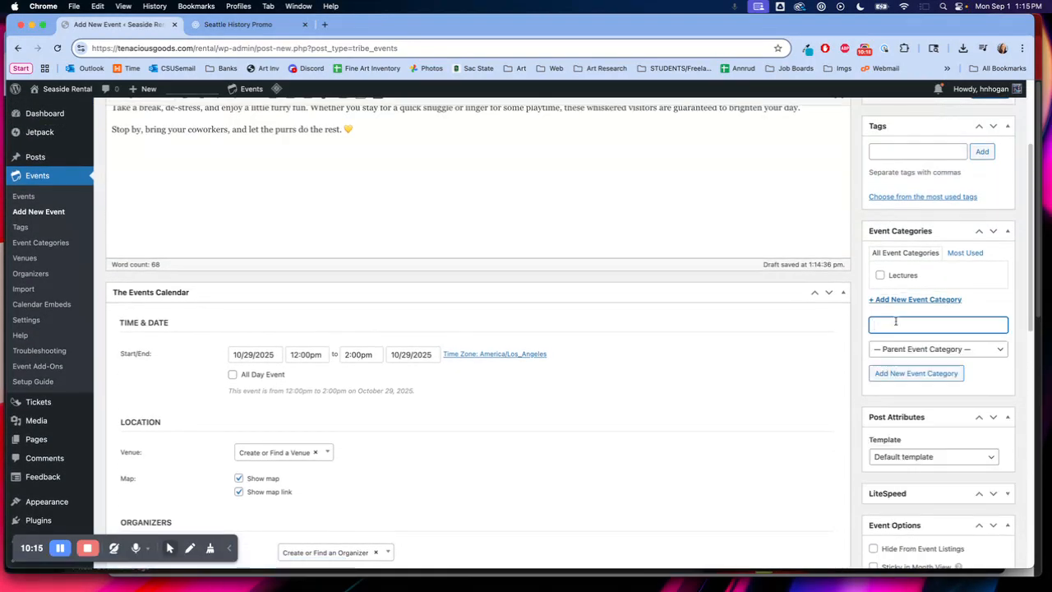
pyautogui.write('Fun')
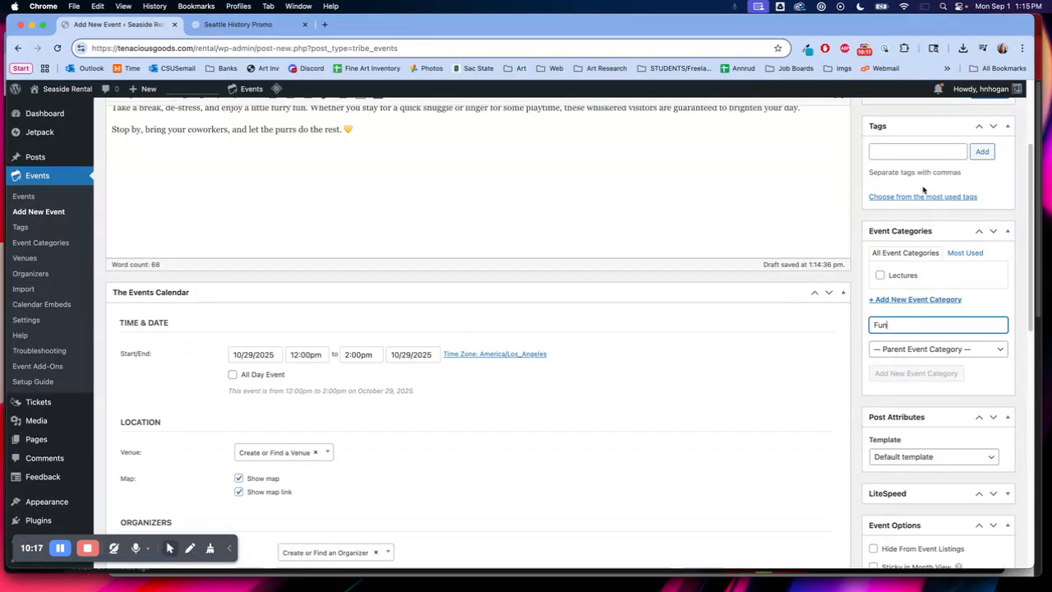
# Add the tag "kittens" to the event and publish it.
pyautogui.click(909, 154)
pyautogui.write('kittens')
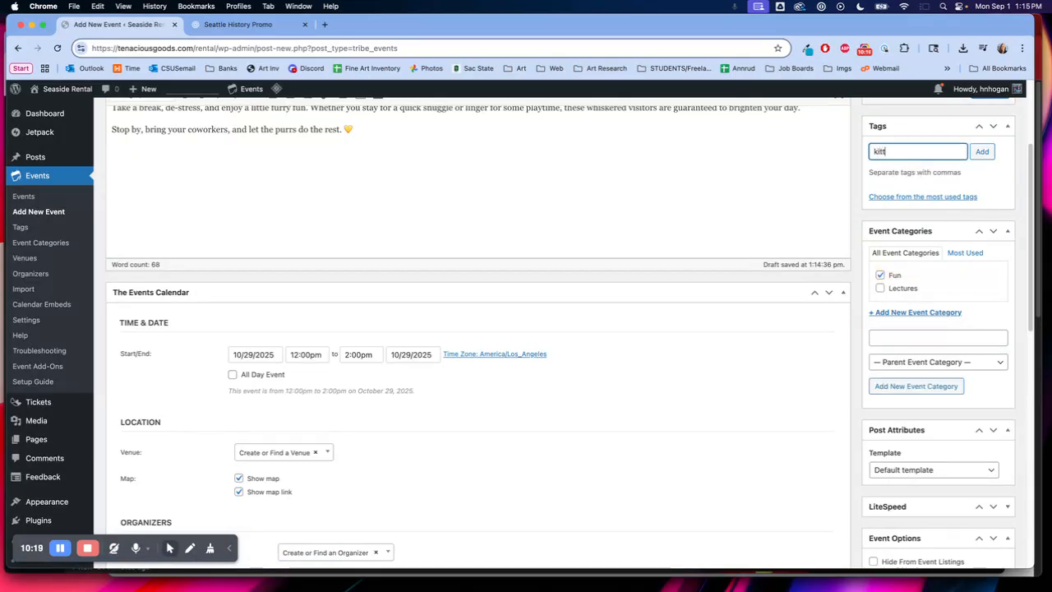
pyautogui.click(982, 151)
pyautogui.scroll(3, 918, 238)
pyautogui.click(990, 248)
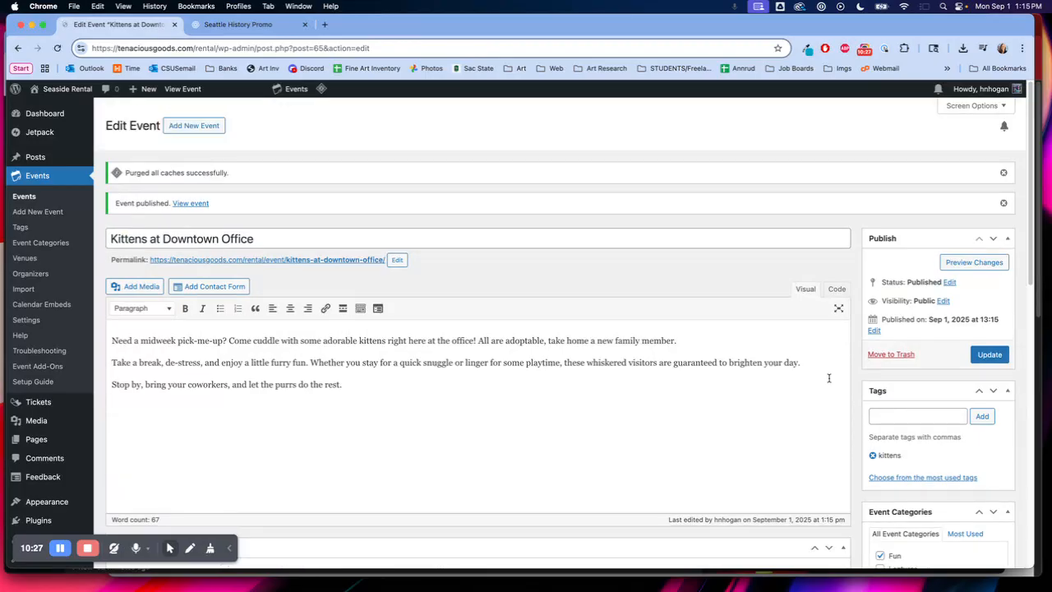
# Generate a QR code for the published kittens event, view it, and close its dialog.
pyautogui.scroll(-2, 880, 401)
pyautogui.scroll(-3, 888, 419)
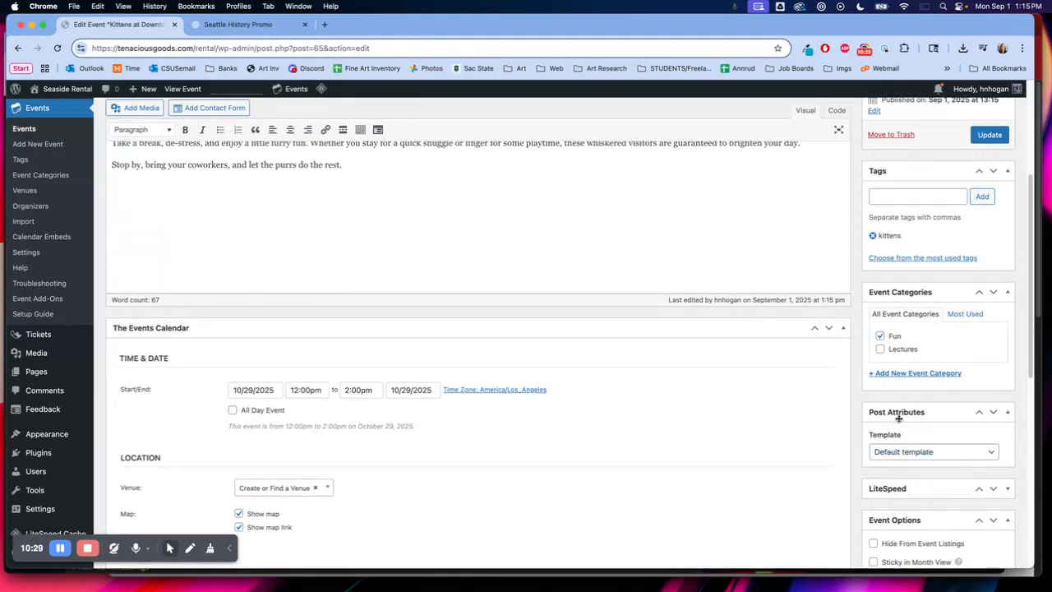
pyautogui.scroll(2, 922, 263)
pyautogui.scroll(-2, 908, 312)
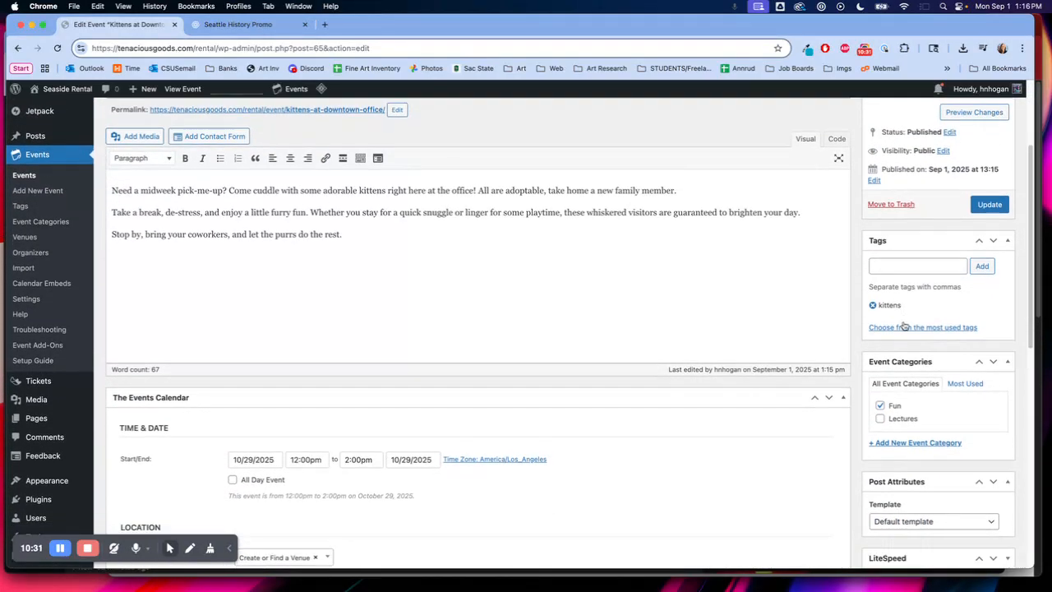
pyautogui.scroll(-7, 902, 326)
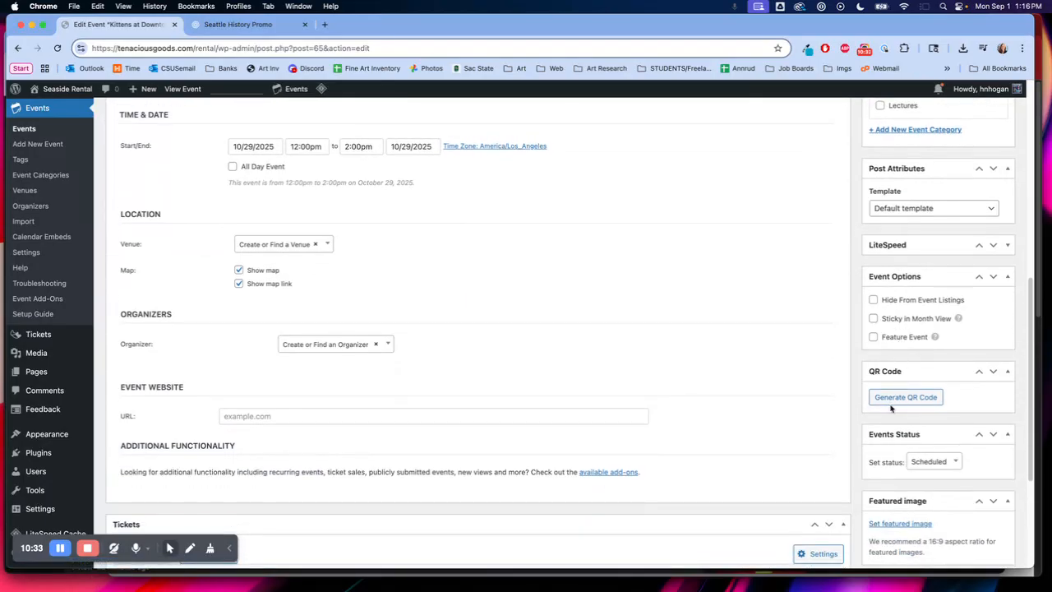
pyautogui.click(905, 399)
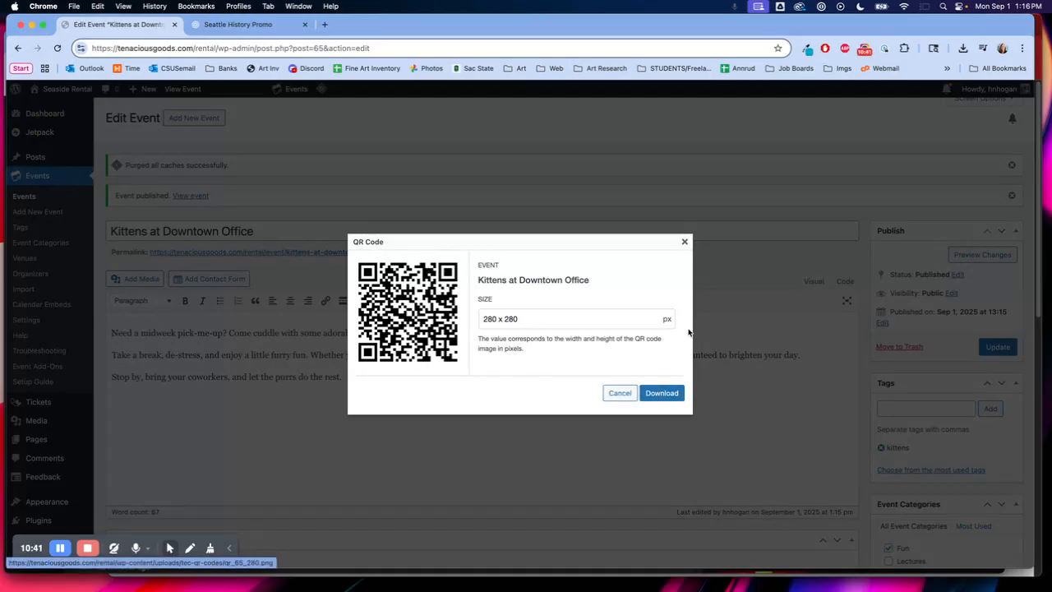
pyautogui.click(685, 243)
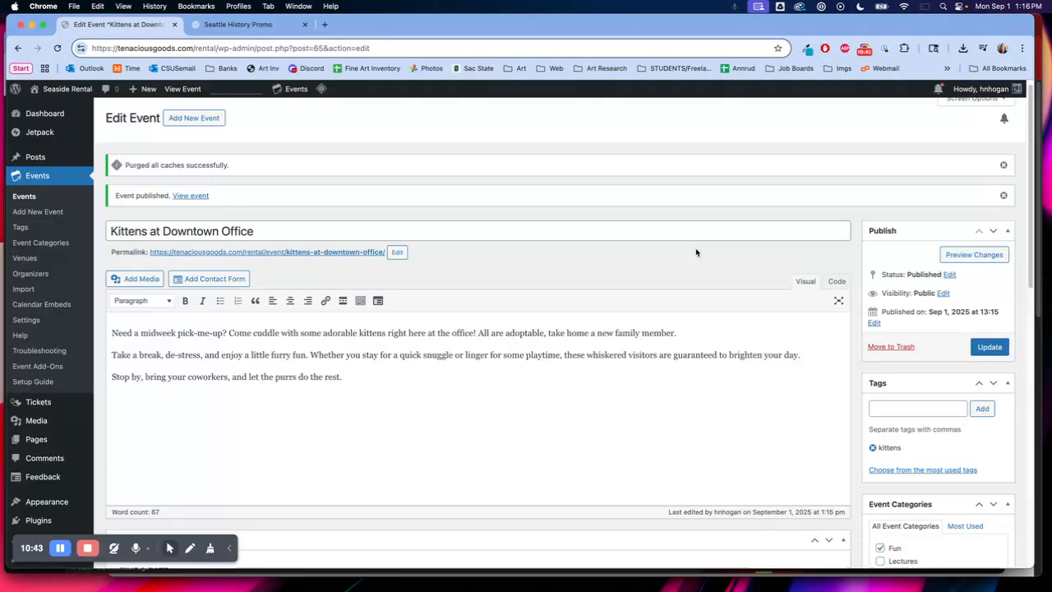
# View the published kittens event page, and check the listing on the site's Events page.
pyautogui.click(184, 199)
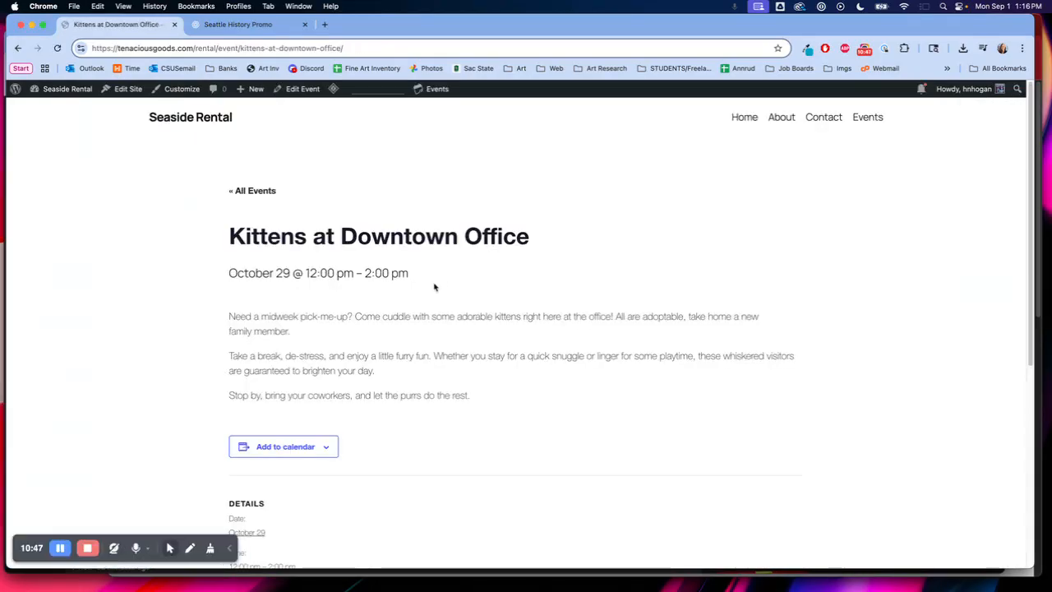
pyautogui.click(868, 117)
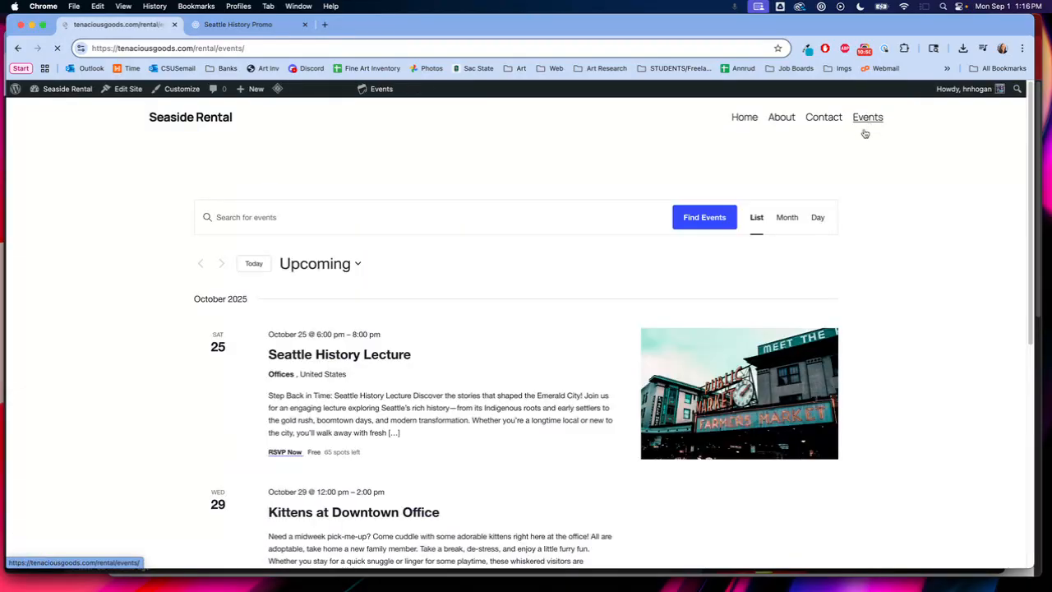
pyautogui.scroll(-1, 271, 337)
pyautogui.moveTo(212, 309); pyautogui.dragTo(260, 469)
pyautogui.click(486, 432)
pyautogui.scroll(-1, 485, 430)
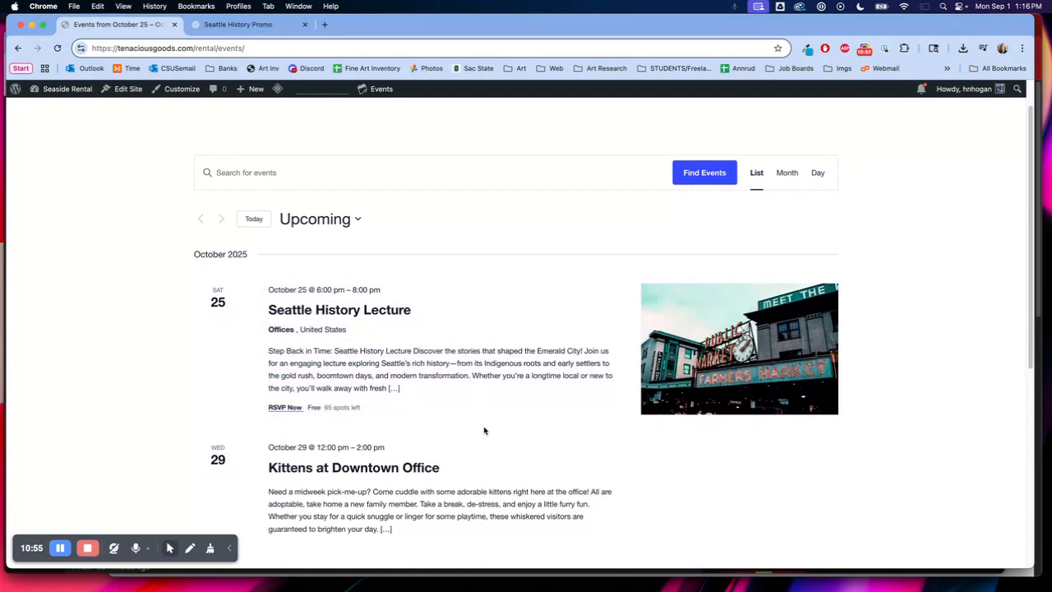
pyautogui.scroll(-2, 485, 430)
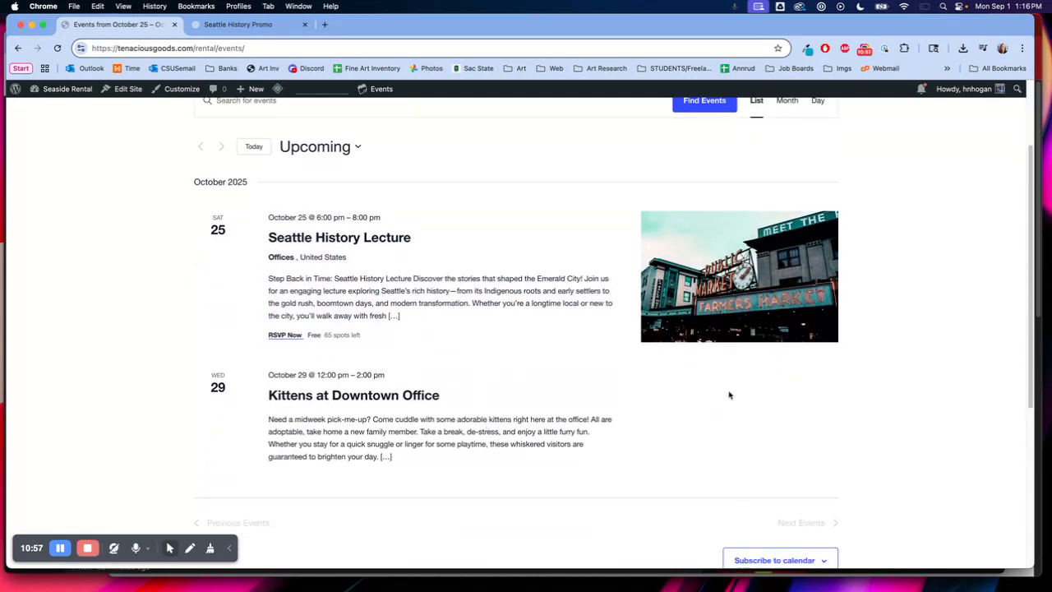